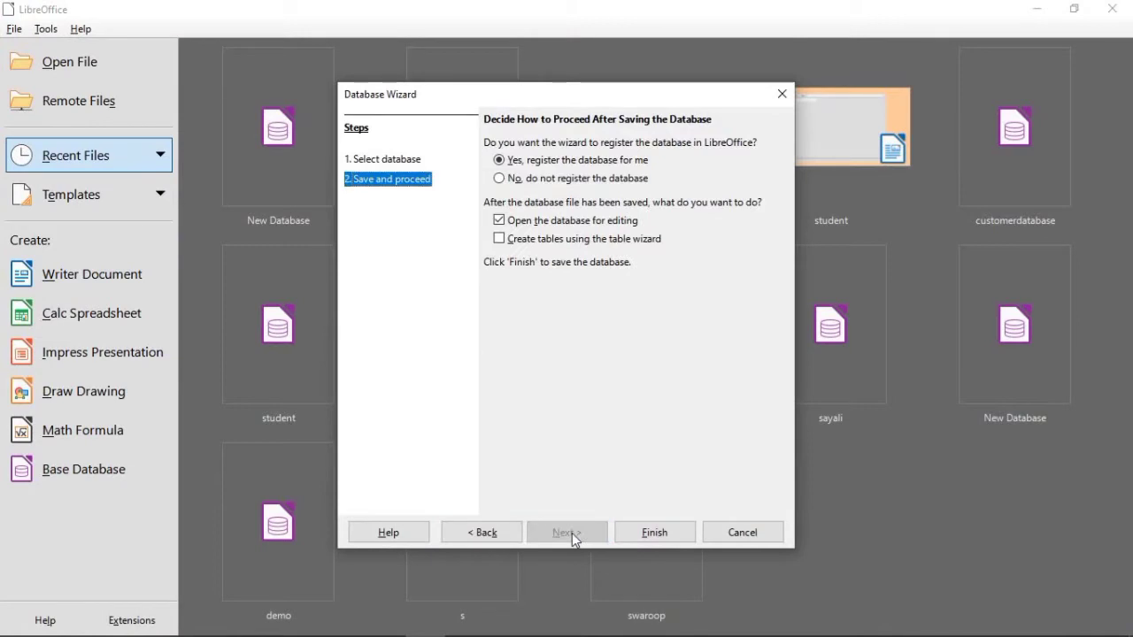
Step: Finish the database wizard and browse the S: drive to the folder e learning > online class > 12th commerce > practicals > Base > SOP1
click(636, 542)
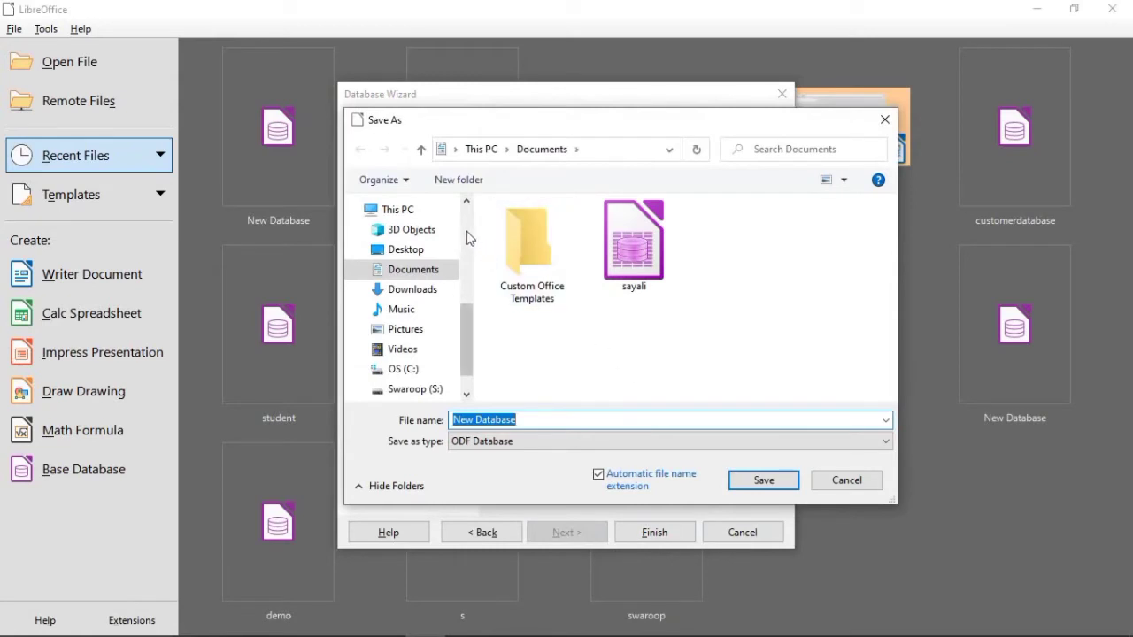
click(438, 390)
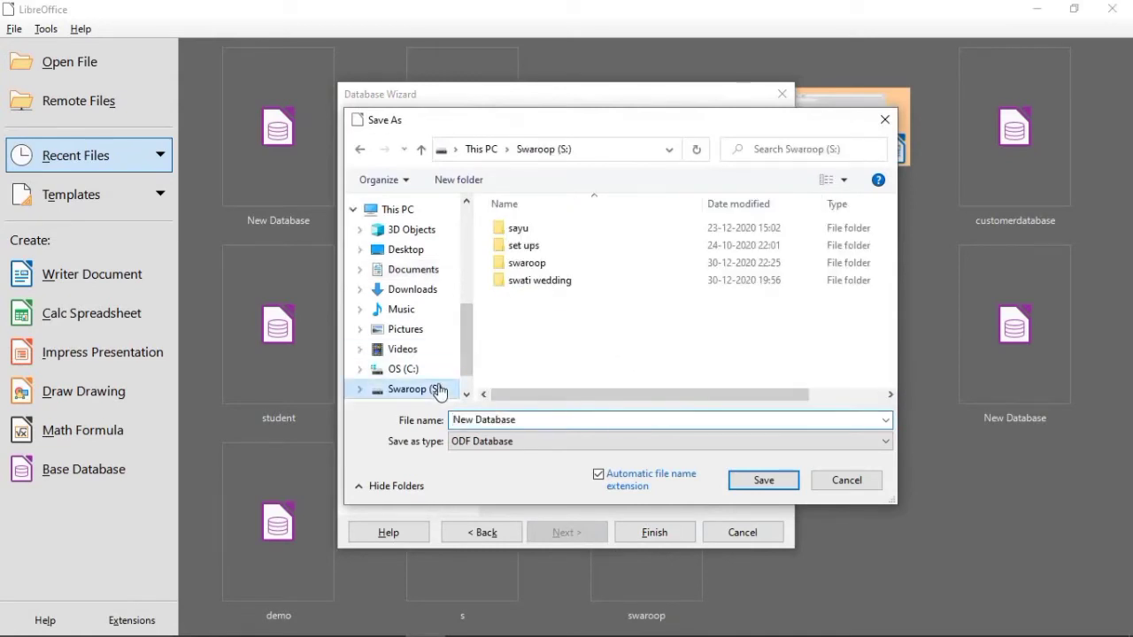
double_click(517, 229)
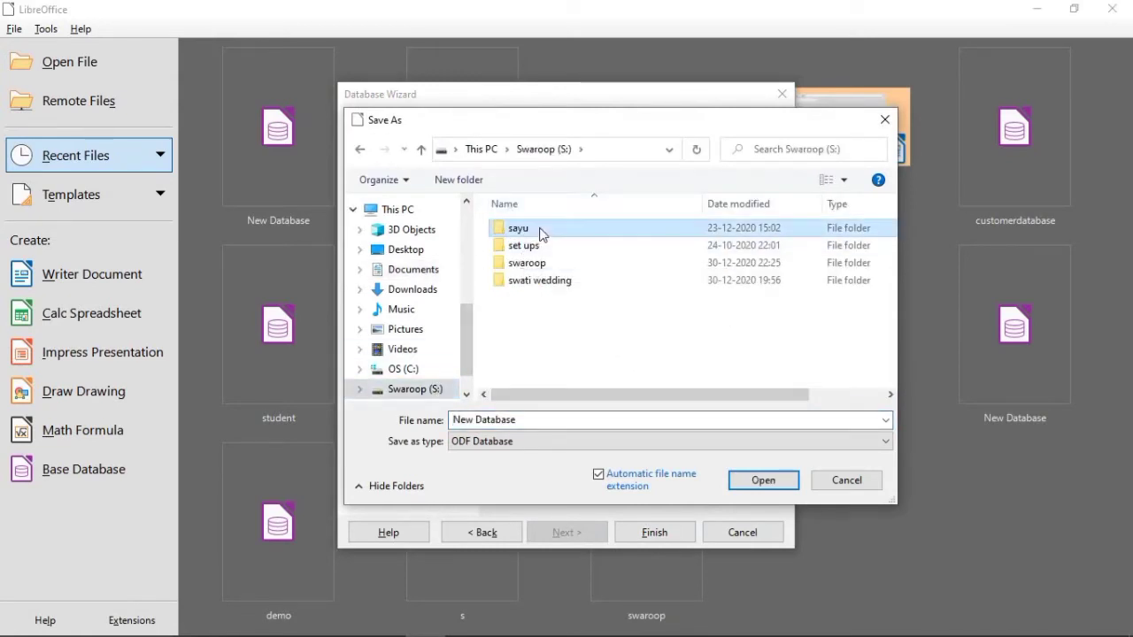
double_click(540, 234)
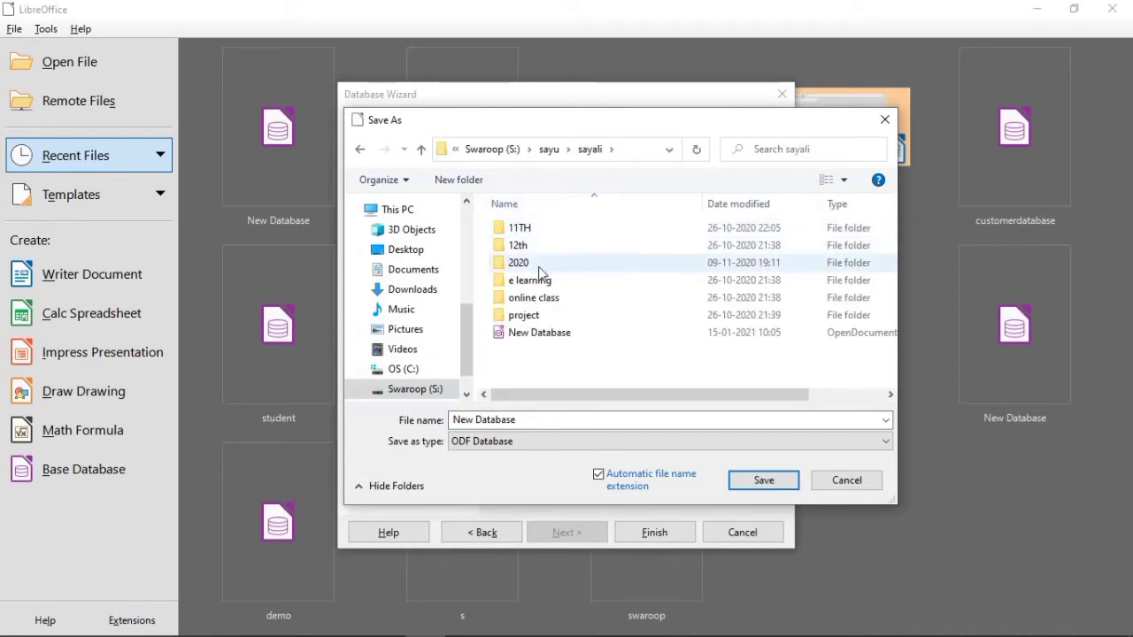
double_click(541, 281)
double_click(575, 232)
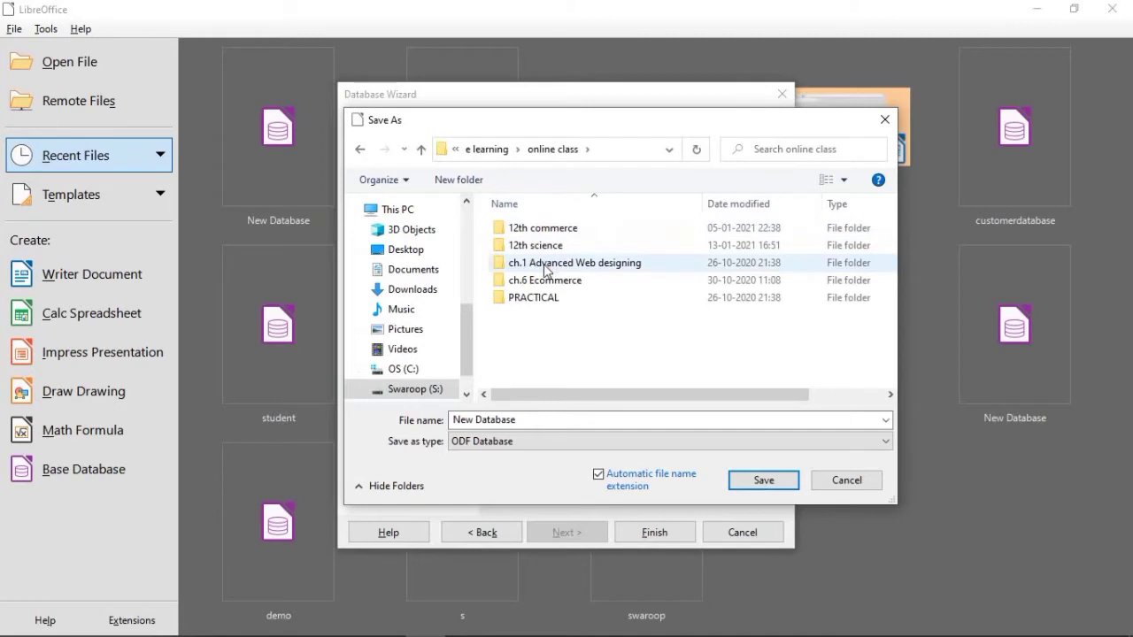
double_click(594, 227)
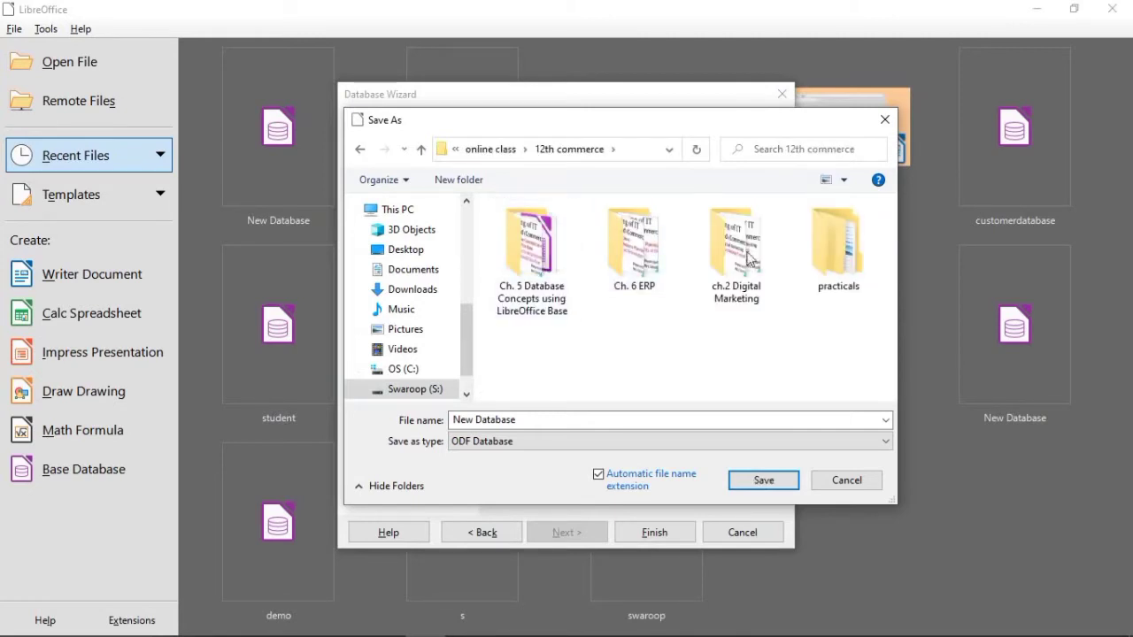
double_click(852, 258)
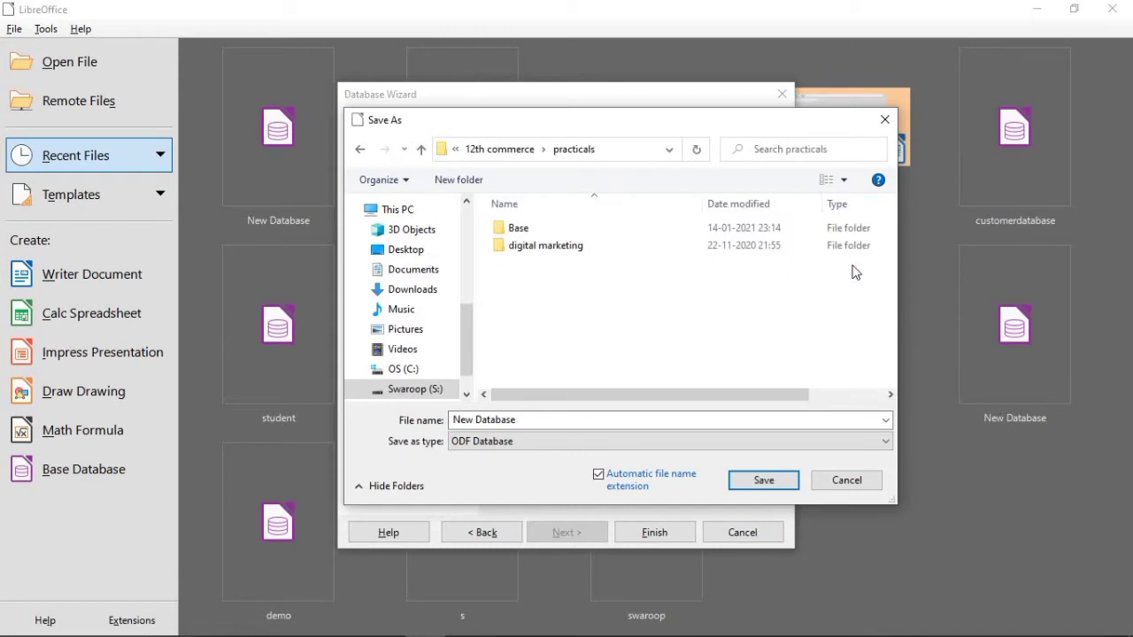
double_click(531, 229)
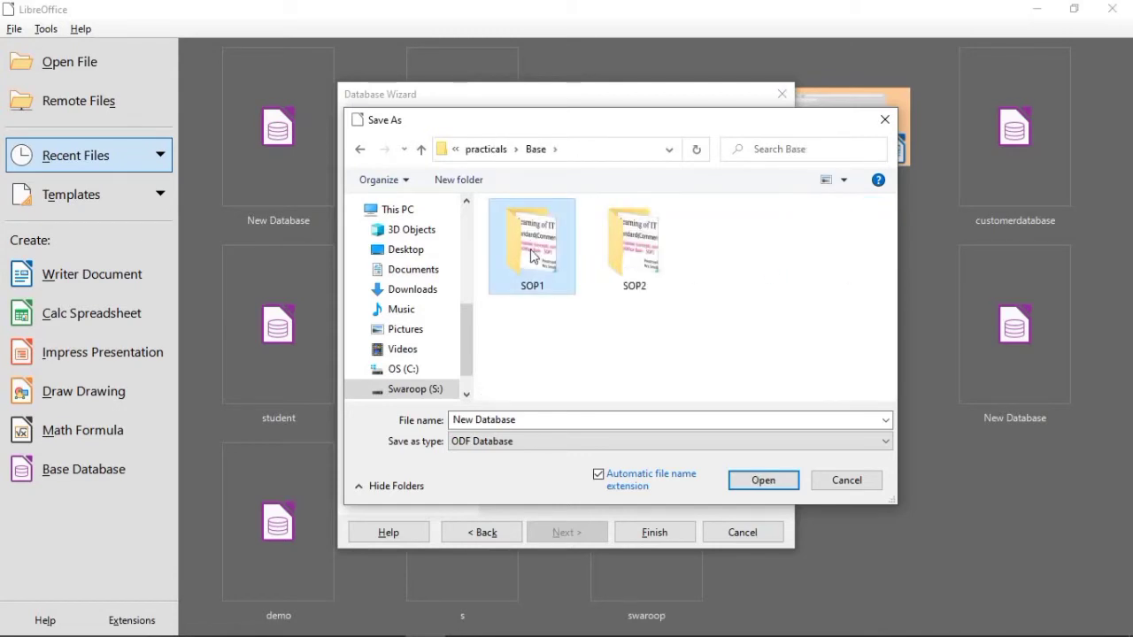
double_click(533, 235)
Step: Name the database file Practical 1 and save it in the SOP1 folder
click(531, 419)
double_click(532, 420)
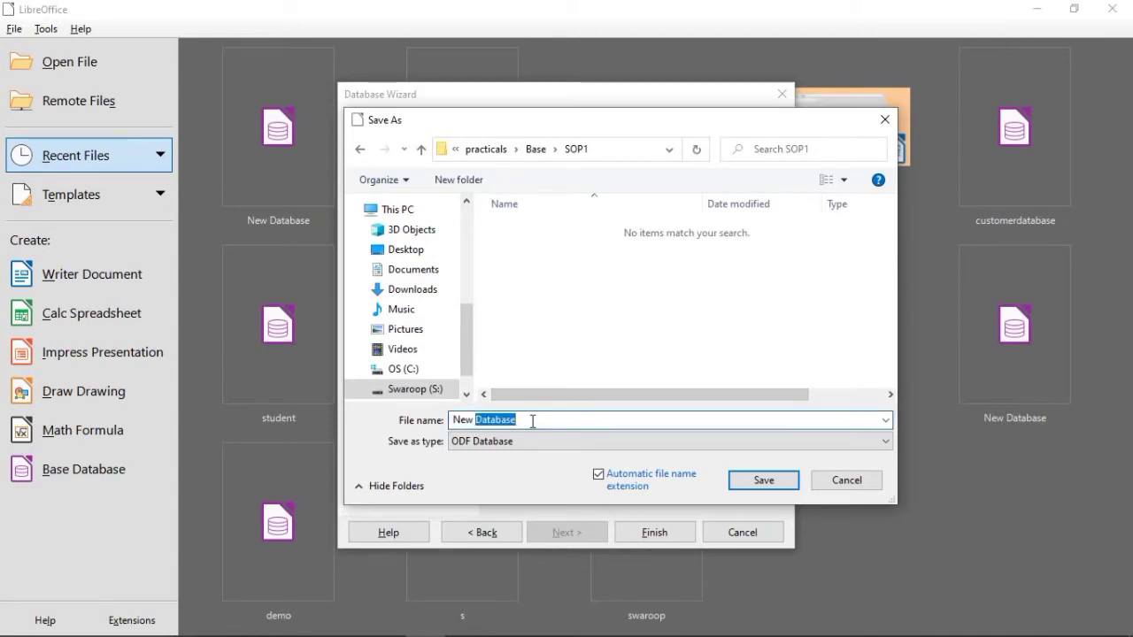
key(BackSpace)
key(BackSpace)
key(BackSpace)
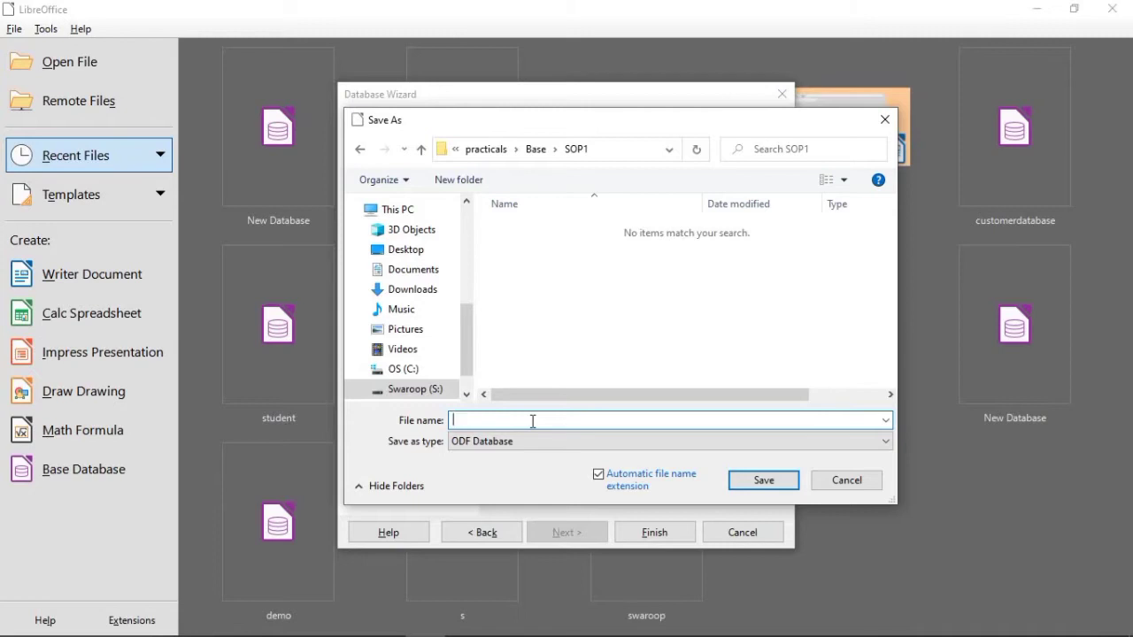
text(Practical 1)
click(764, 479)
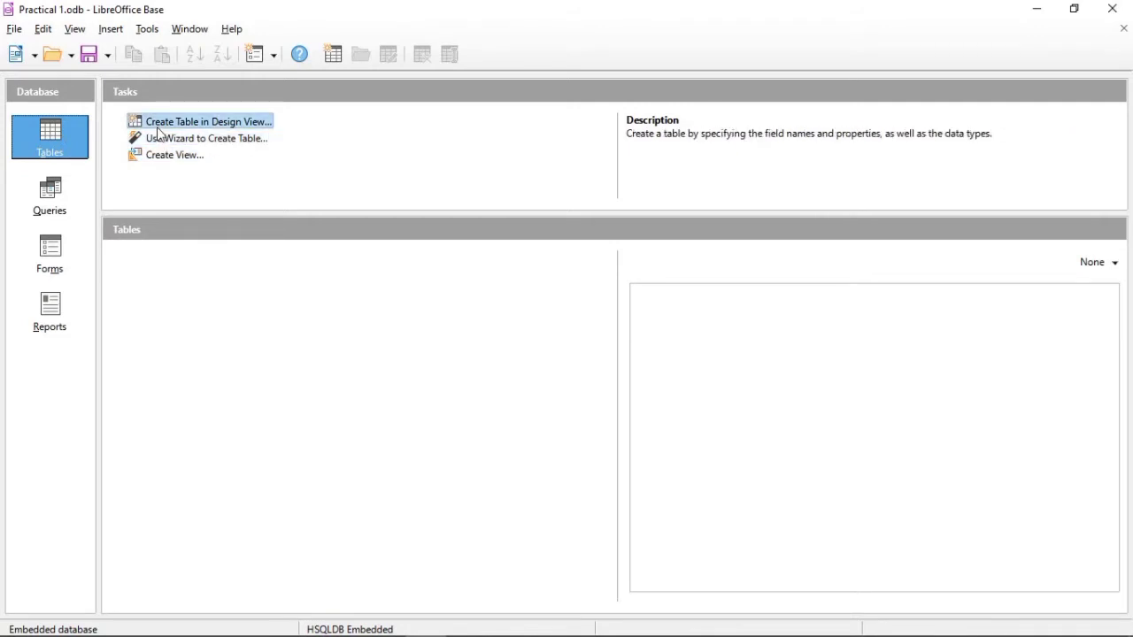
Step: Start a new table in design view, check the required field names on the sop1 slide in PowerPoint, and return to the table design
click(190, 127)
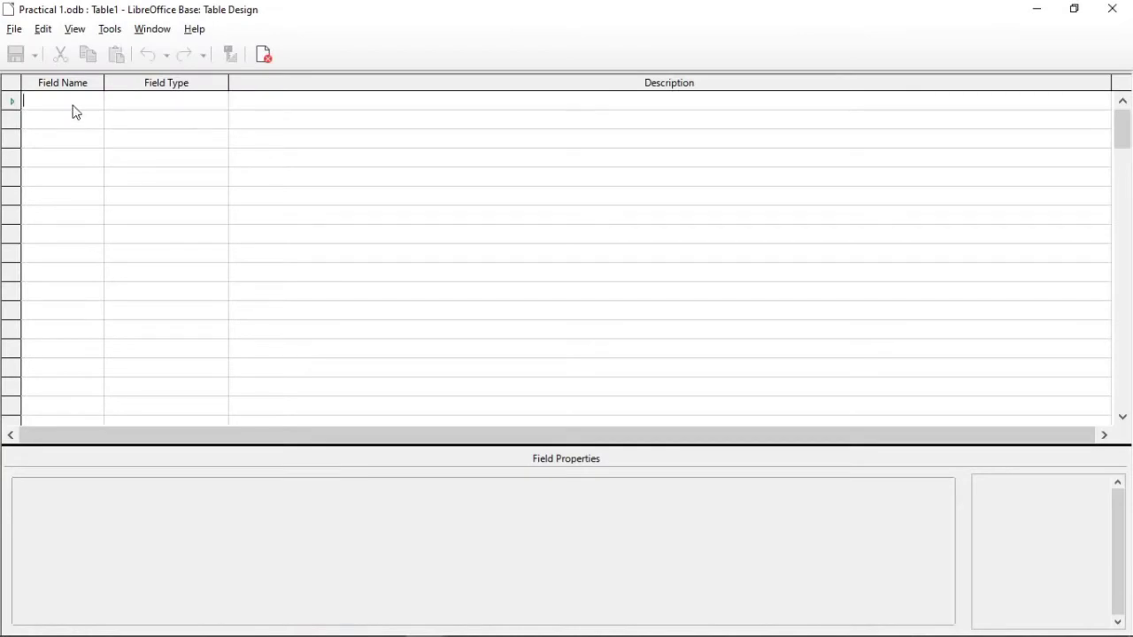
mouse_move(442, 635)
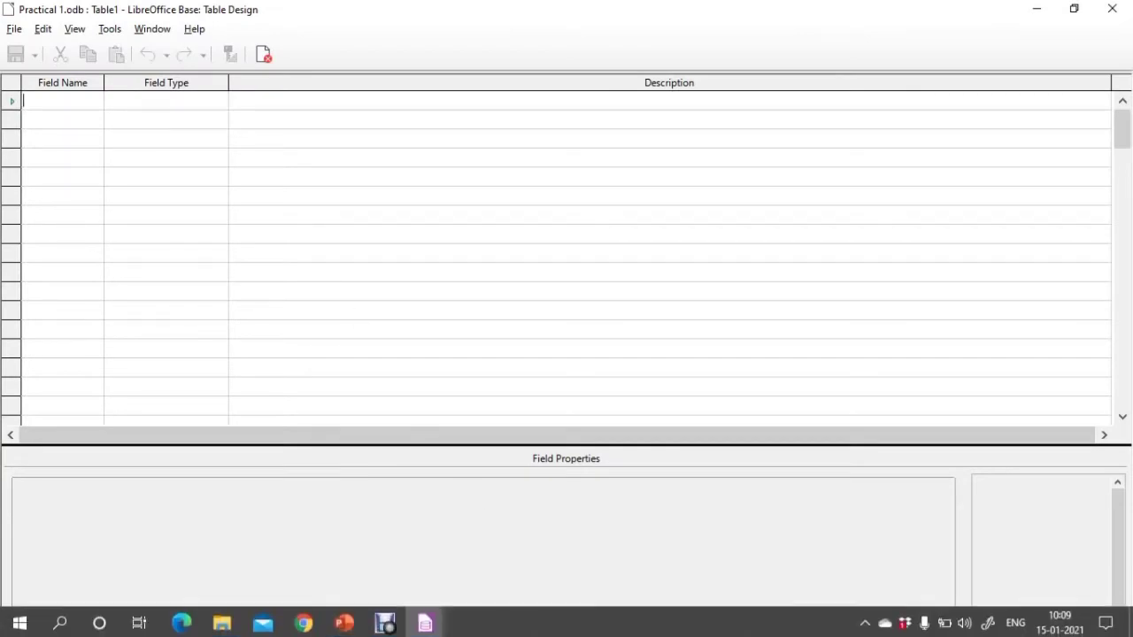
click(347, 622)
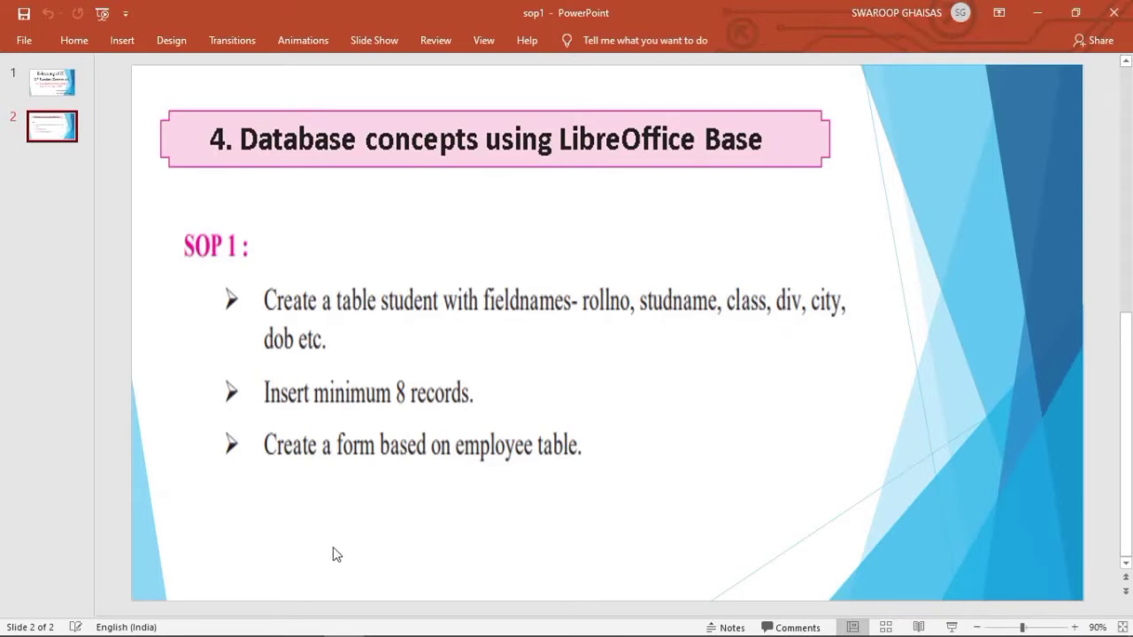
mouse_move(351, 635)
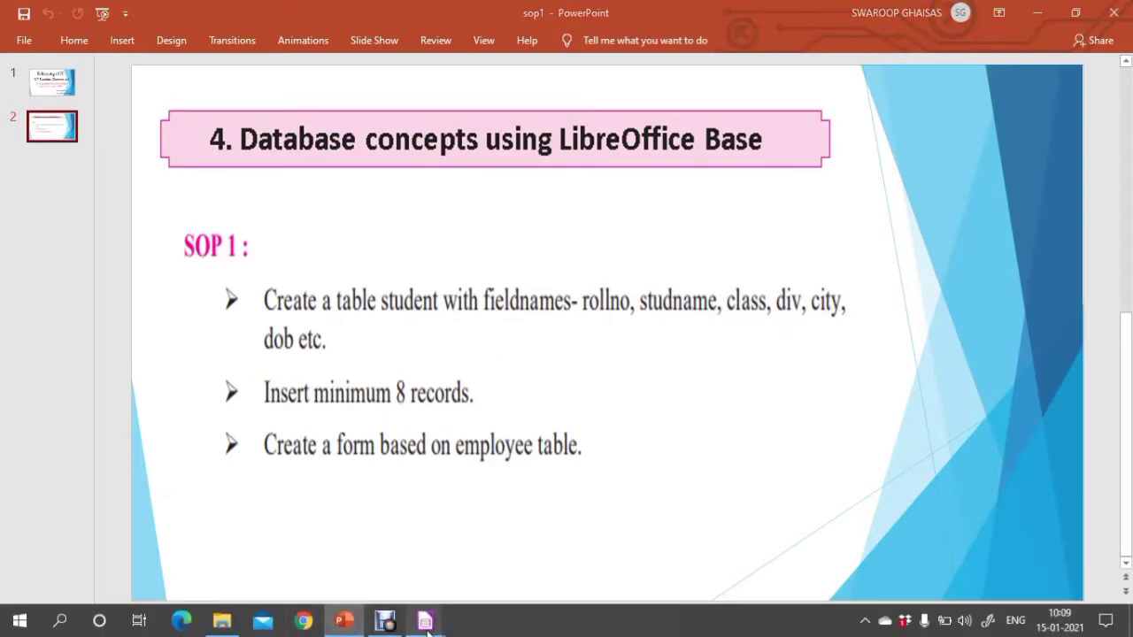
mouse_move(424, 621)
click(485, 577)
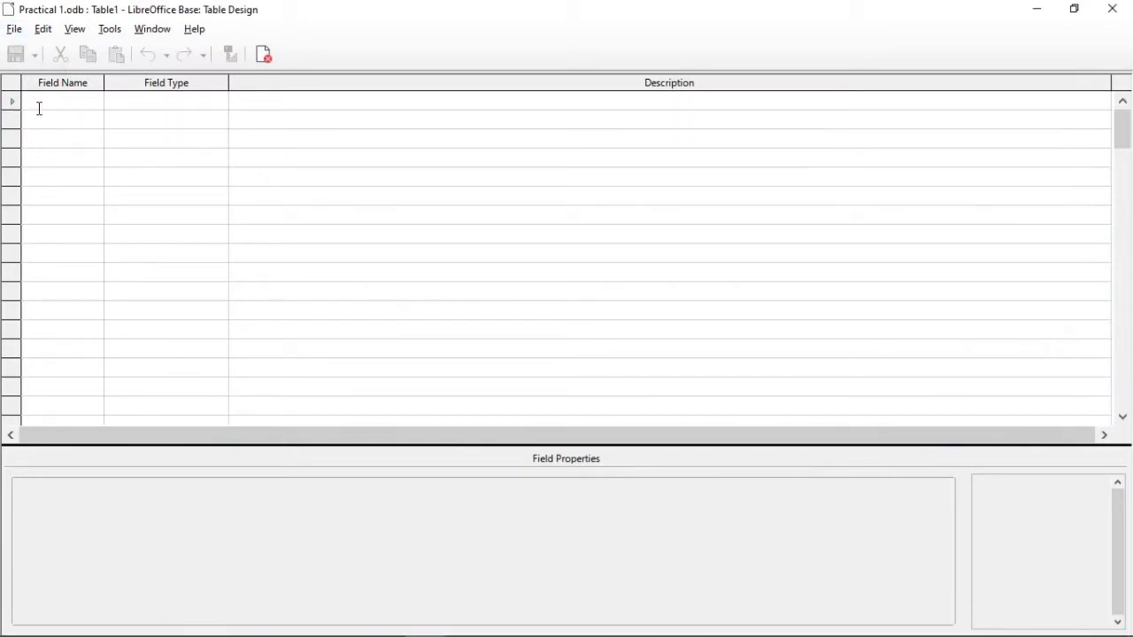
Step: Add a first field named rollno with the field type Number [ NUMERIC ]
text(rollno)
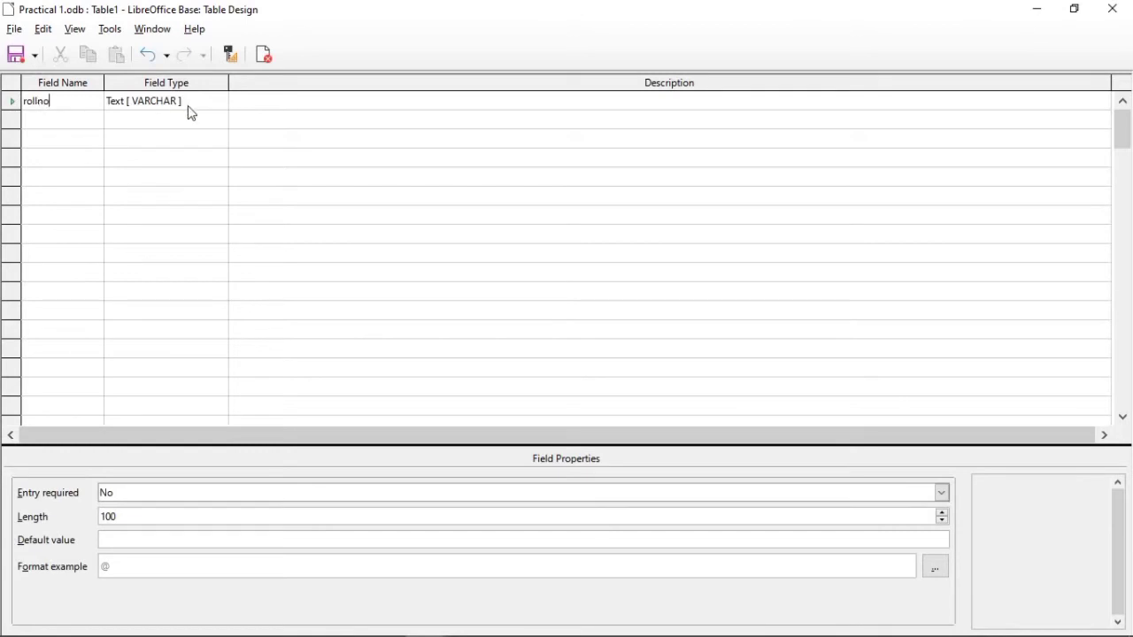
click(220, 102)
click(219, 101)
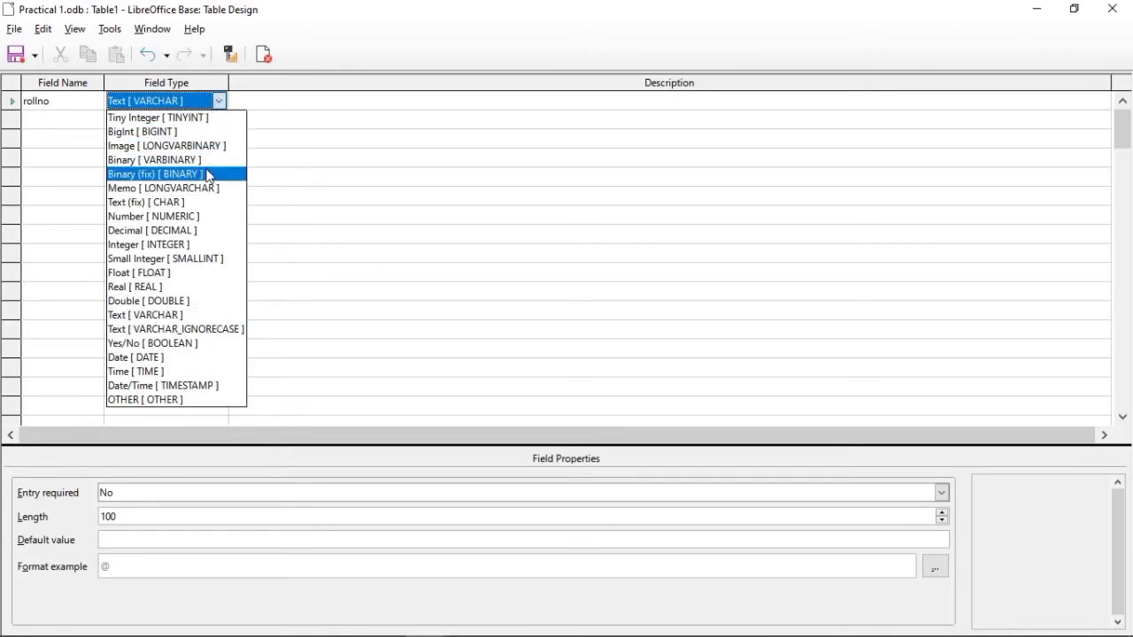
click(173, 230)
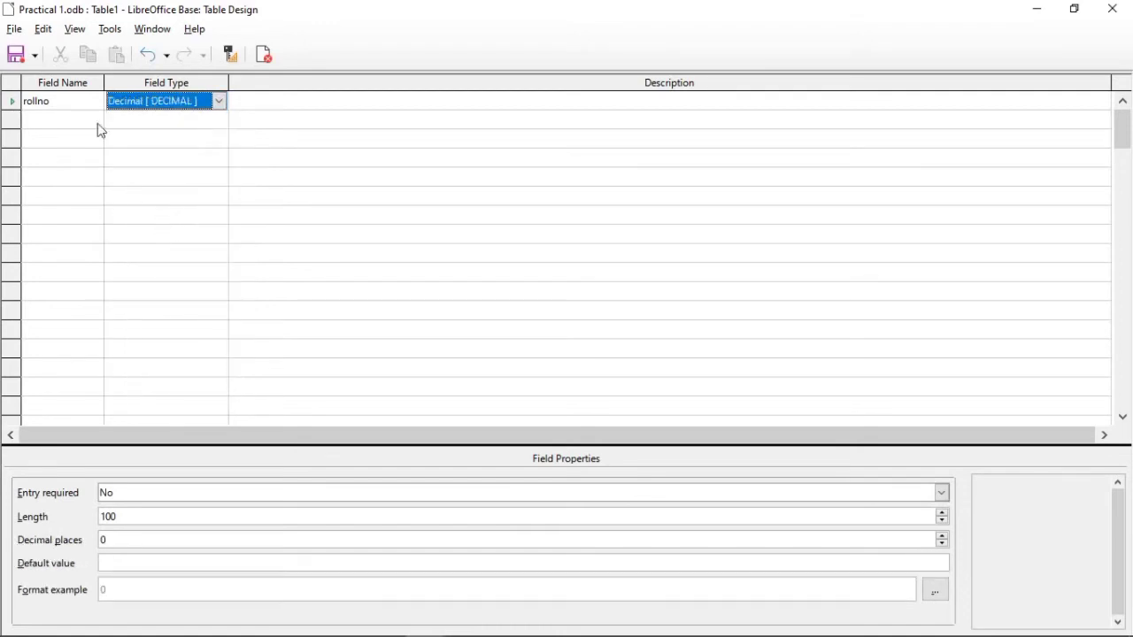
click(219, 101)
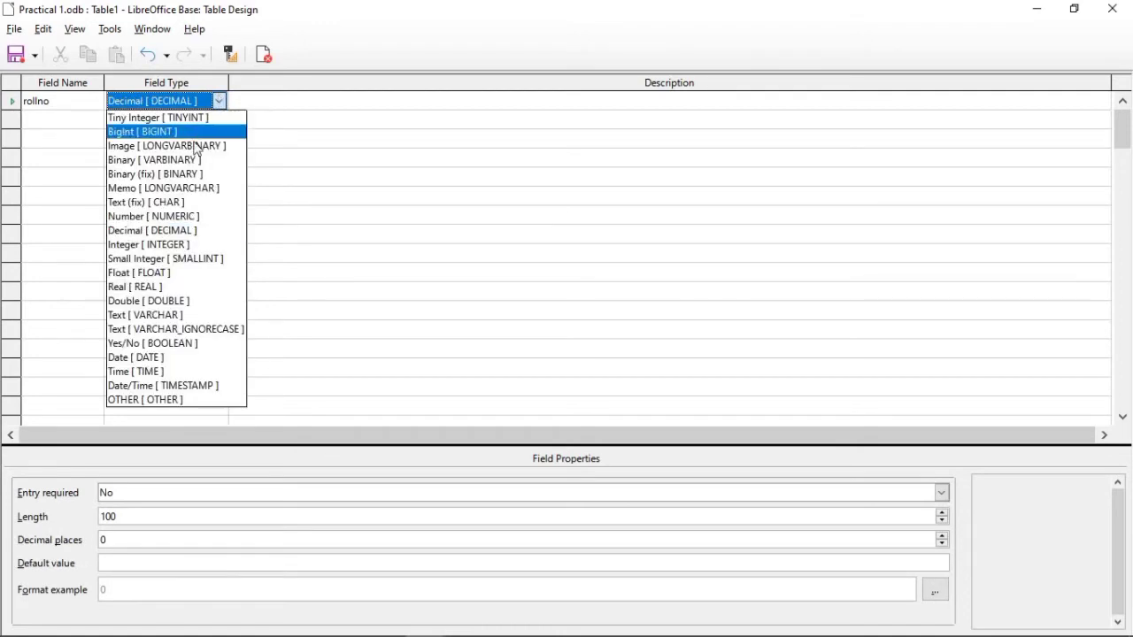
click(187, 217)
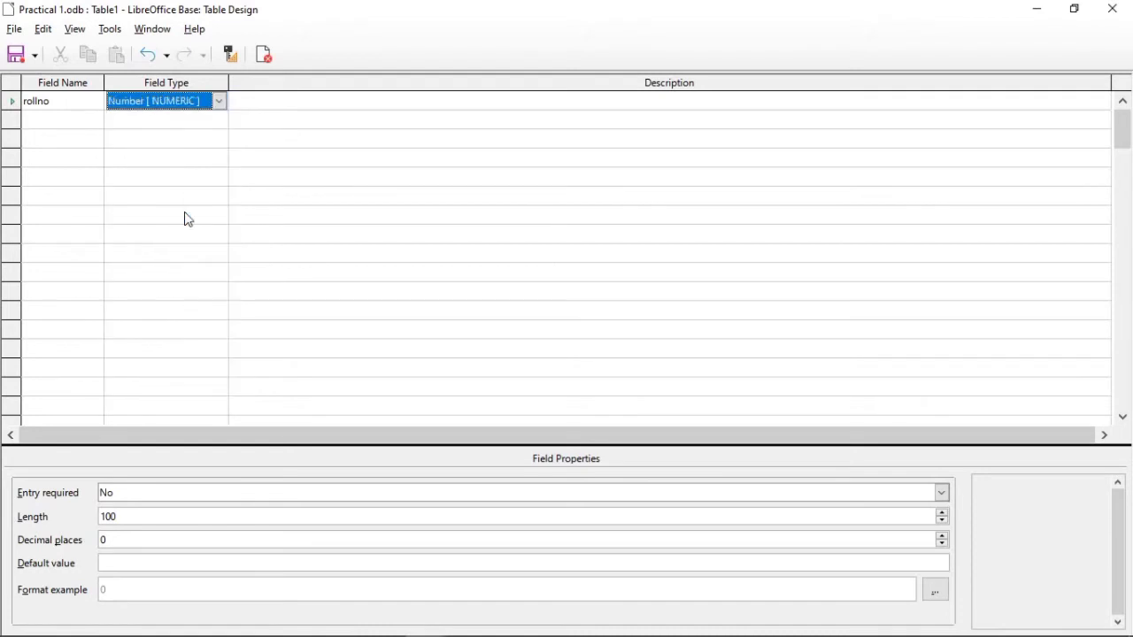
Step: Add the fields studname and class below rollno, both with the type Text [ VARCHAR ]
click(76, 123)
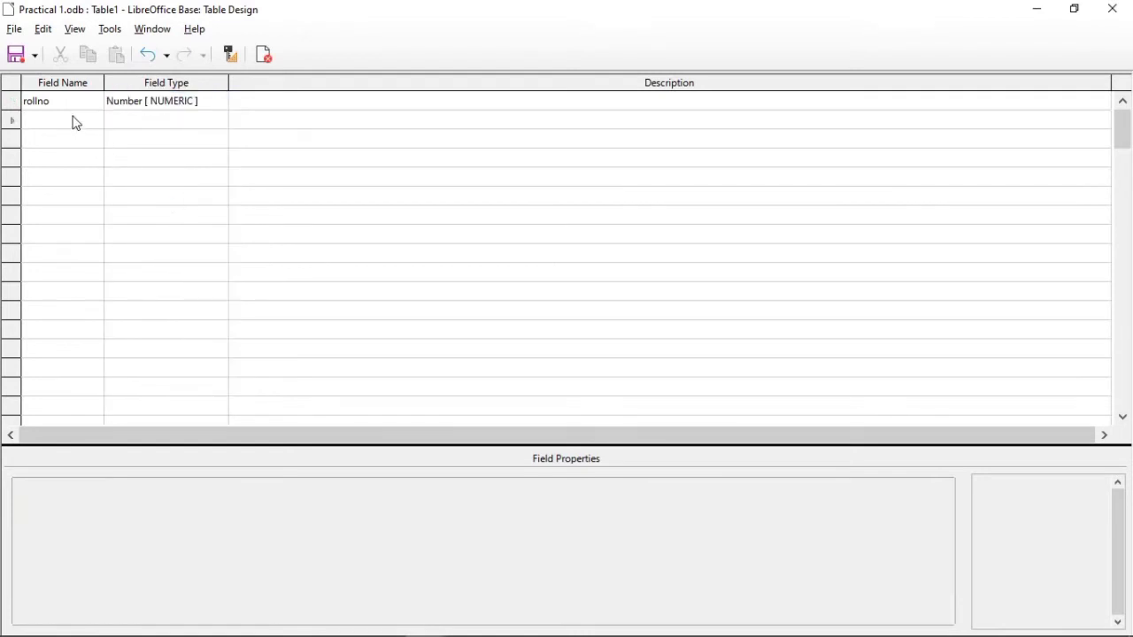
text(stu)
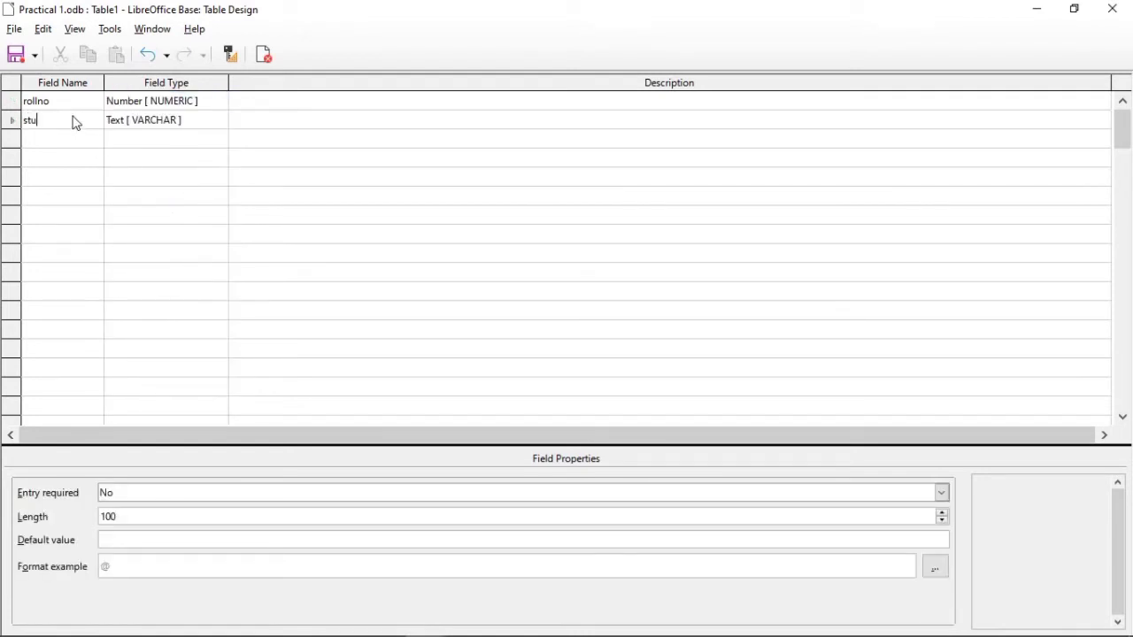
text(dname)
click(222, 126)
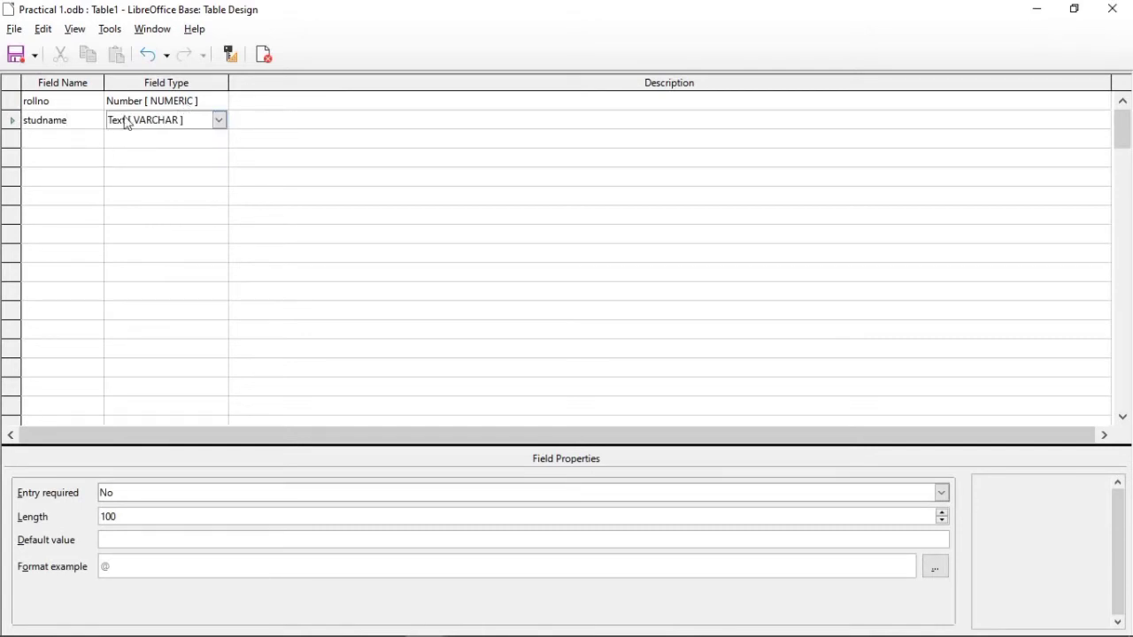
click(80, 143)
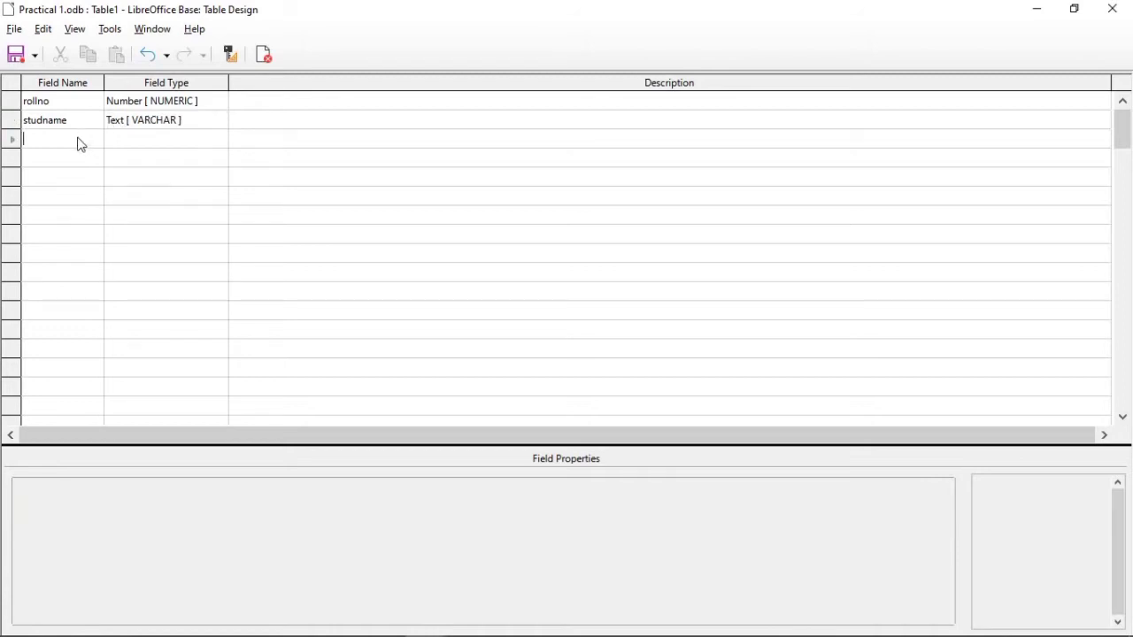
text(c)
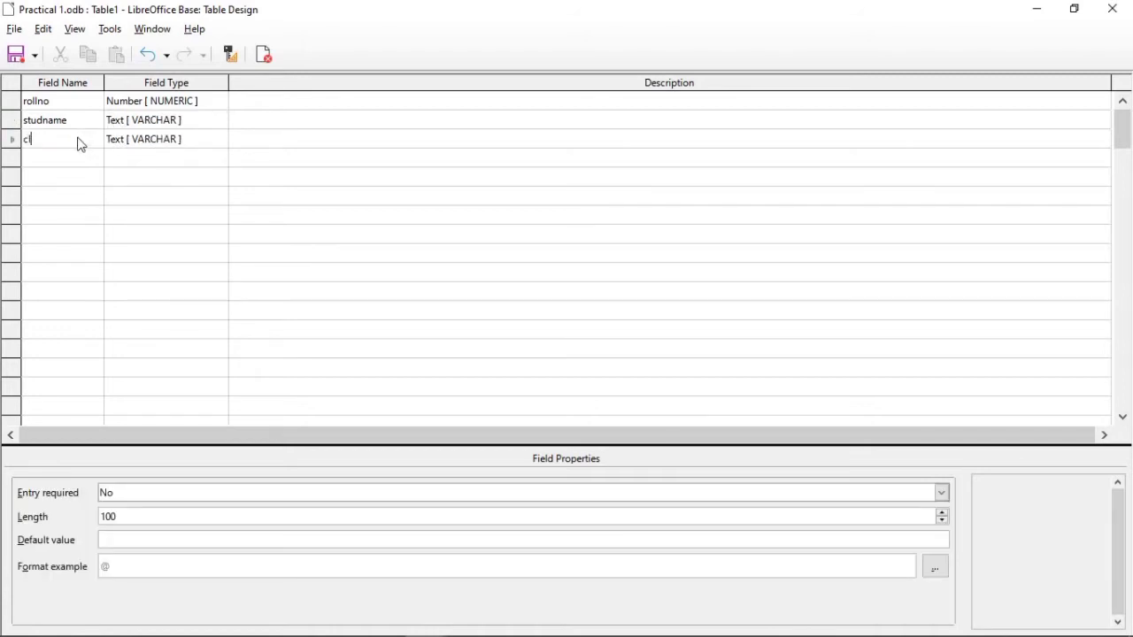
text(lass)
Step: Add the fields div and city below class, both with the type Text [ VARCHAR ]
click(71, 165)
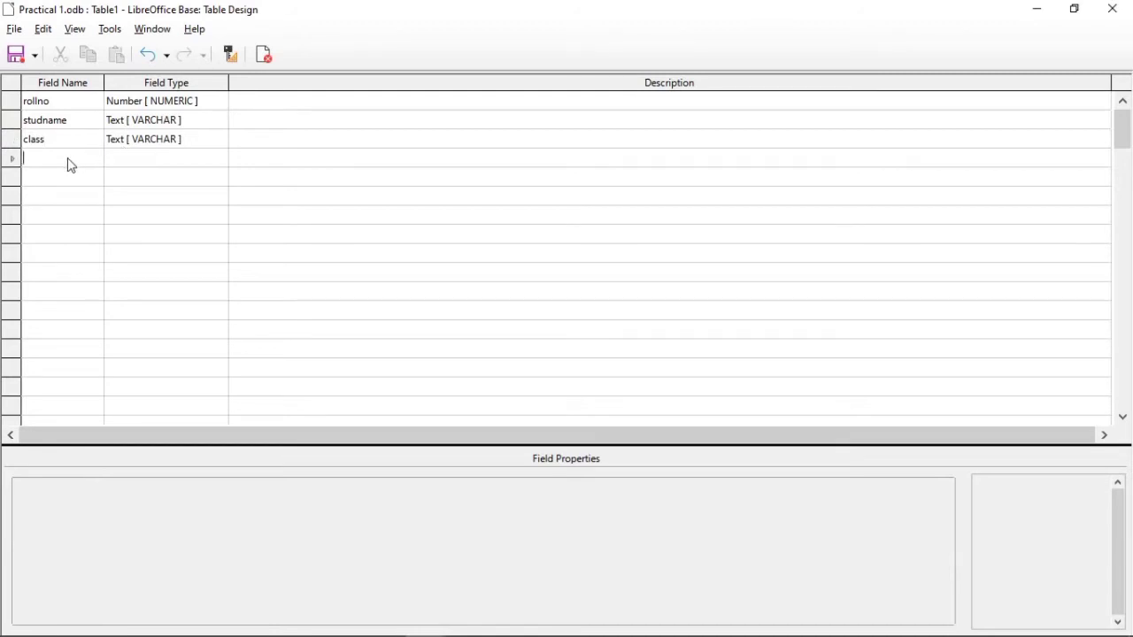
text(div)
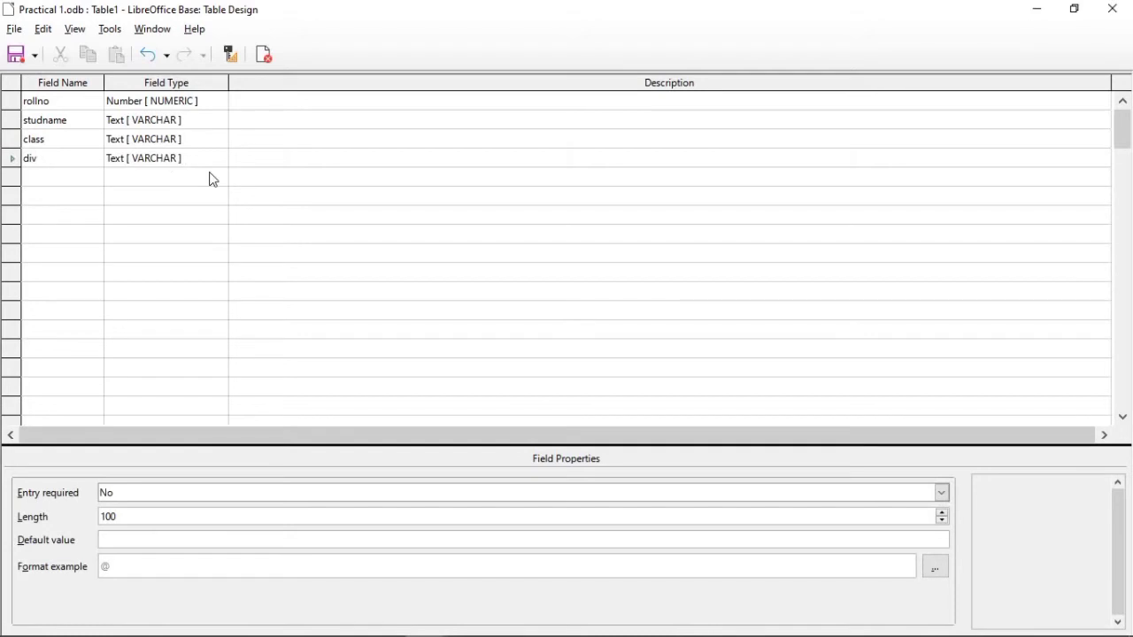
click(81, 184)
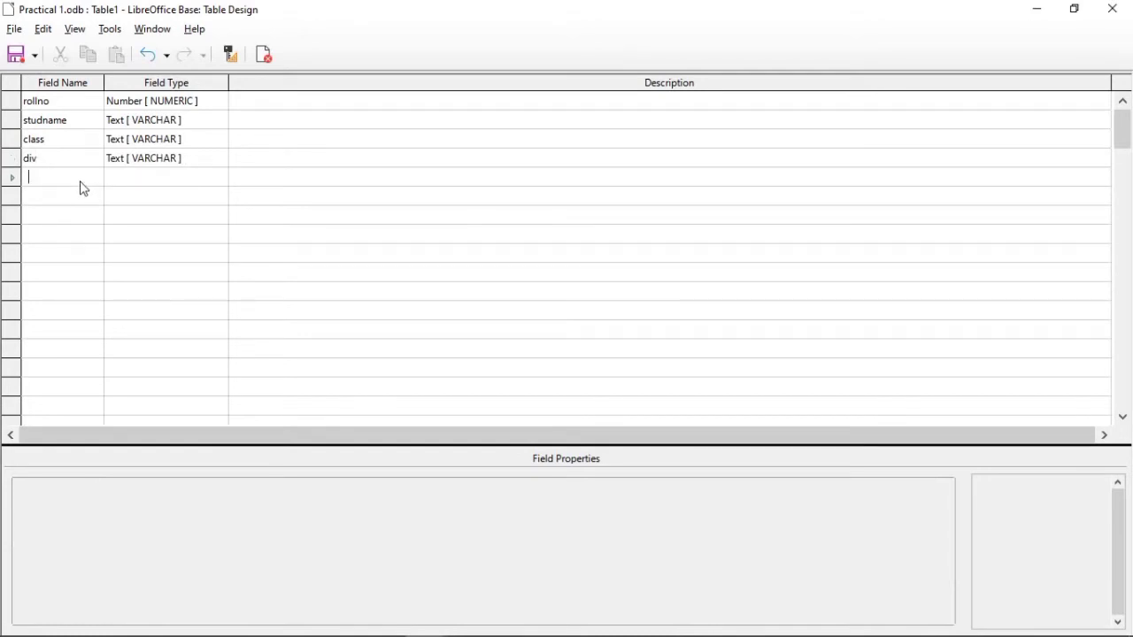
text(city)
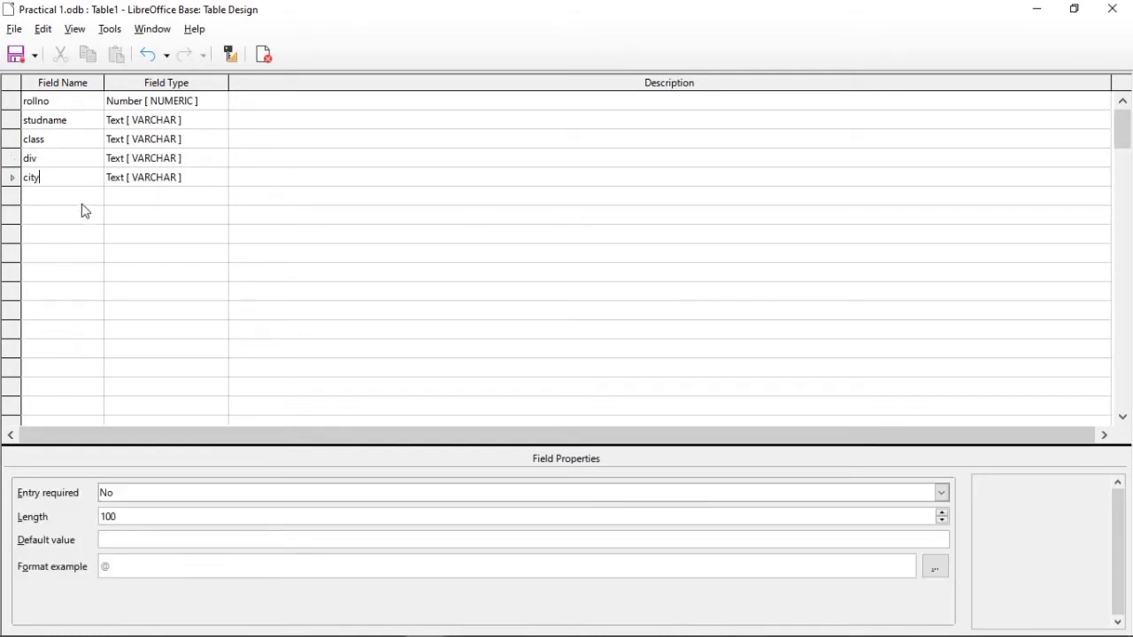
Step: Add a field named dob below city and set its field type to Date [ DATE ]
click(81, 204)
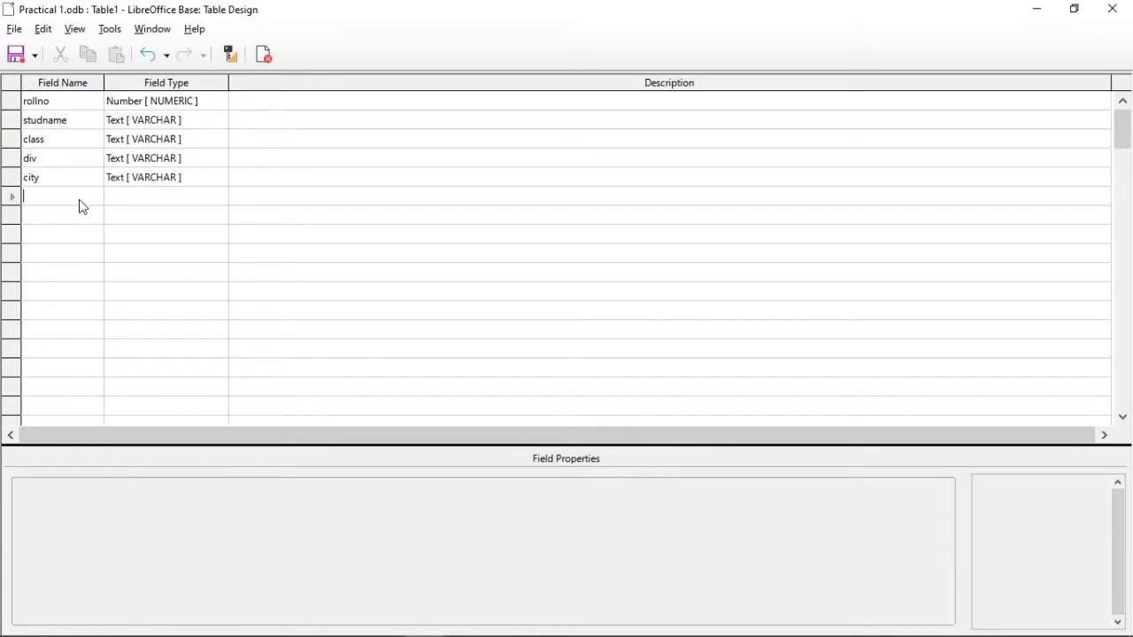
text(do)
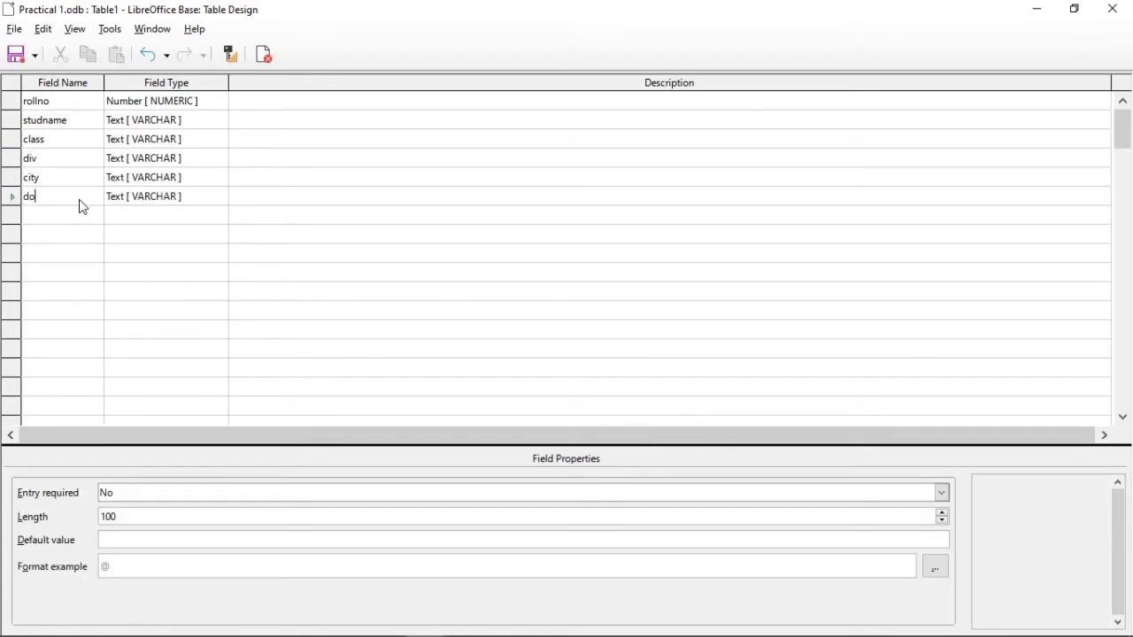
text(b)
click(215, 201)
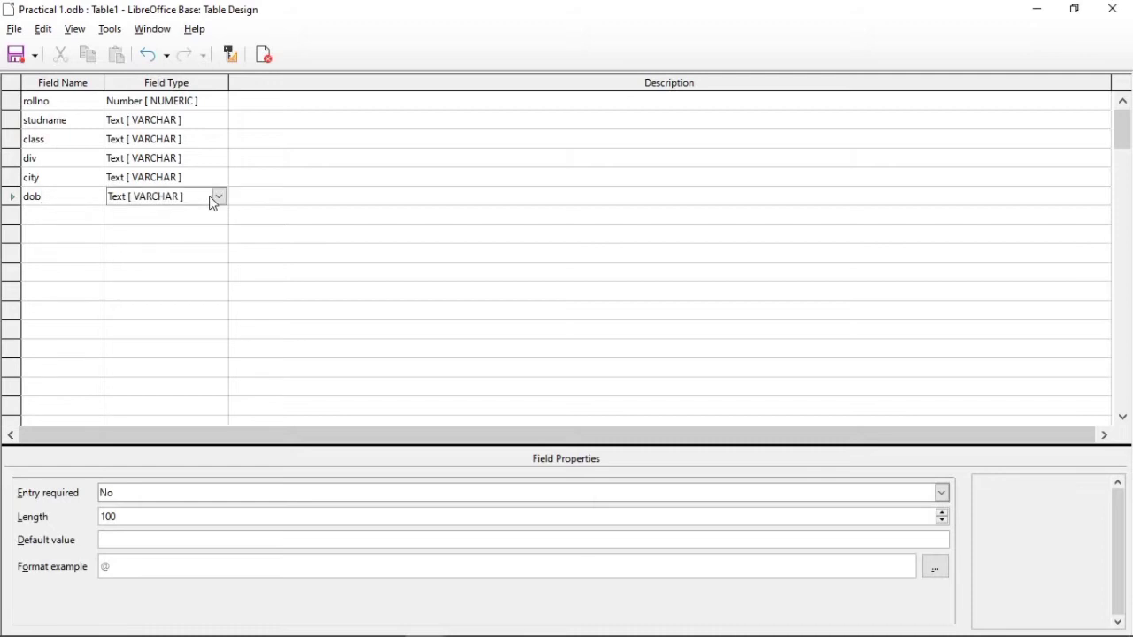
click(219, 198)
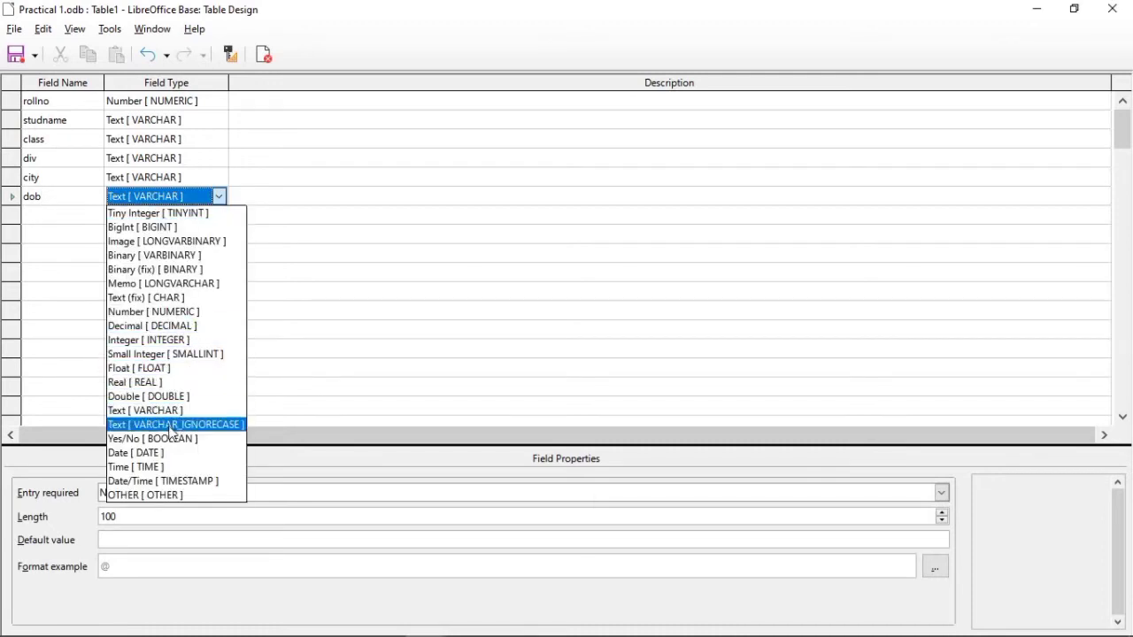
click(171, 453)
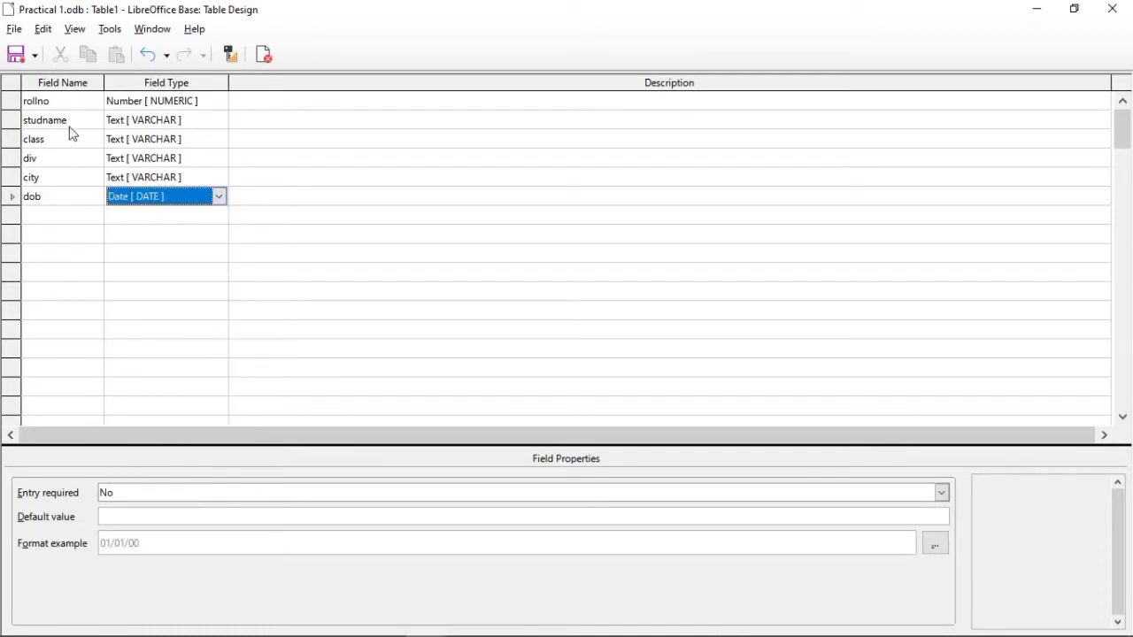
Step: Set Entry required to Yes for the rollno and studname fields
click(219, 104)
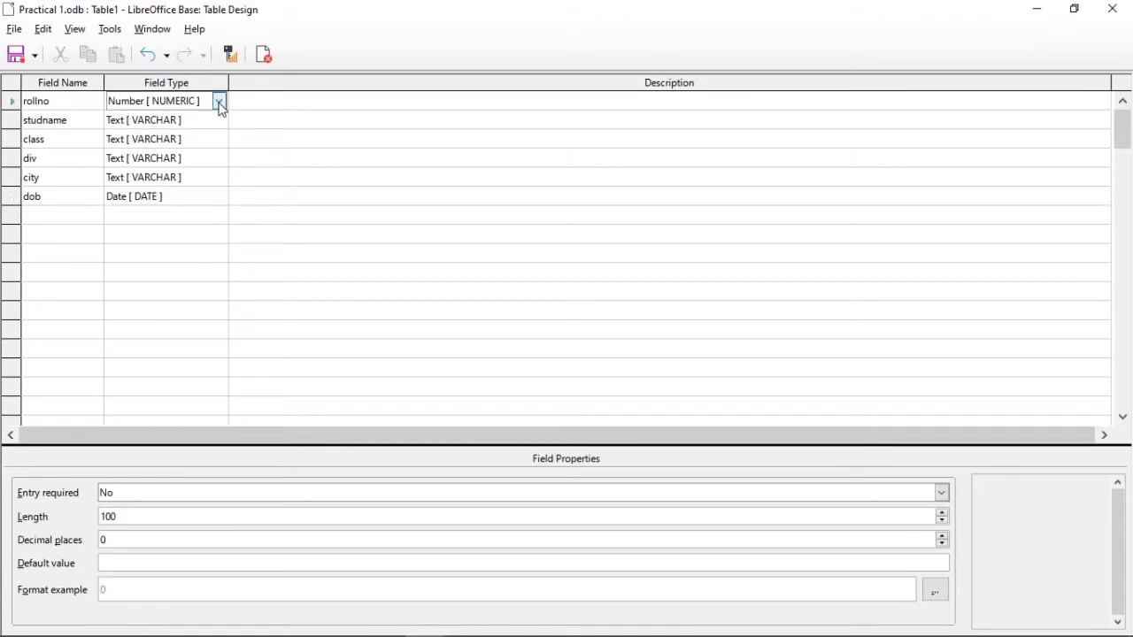
click(188, 494)
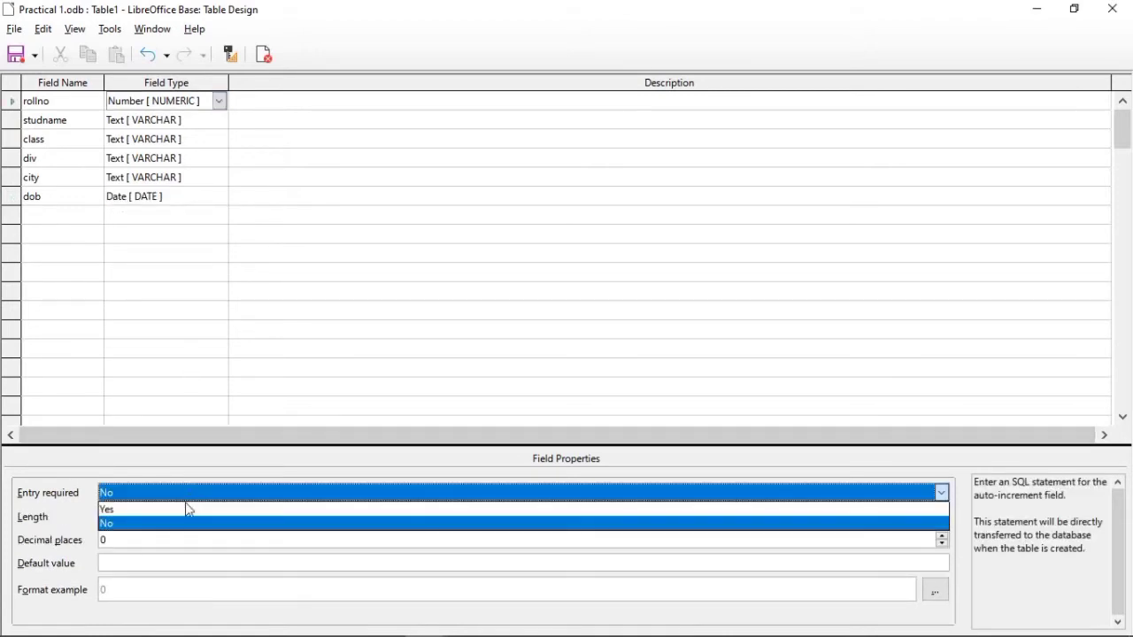
click(186, 514)
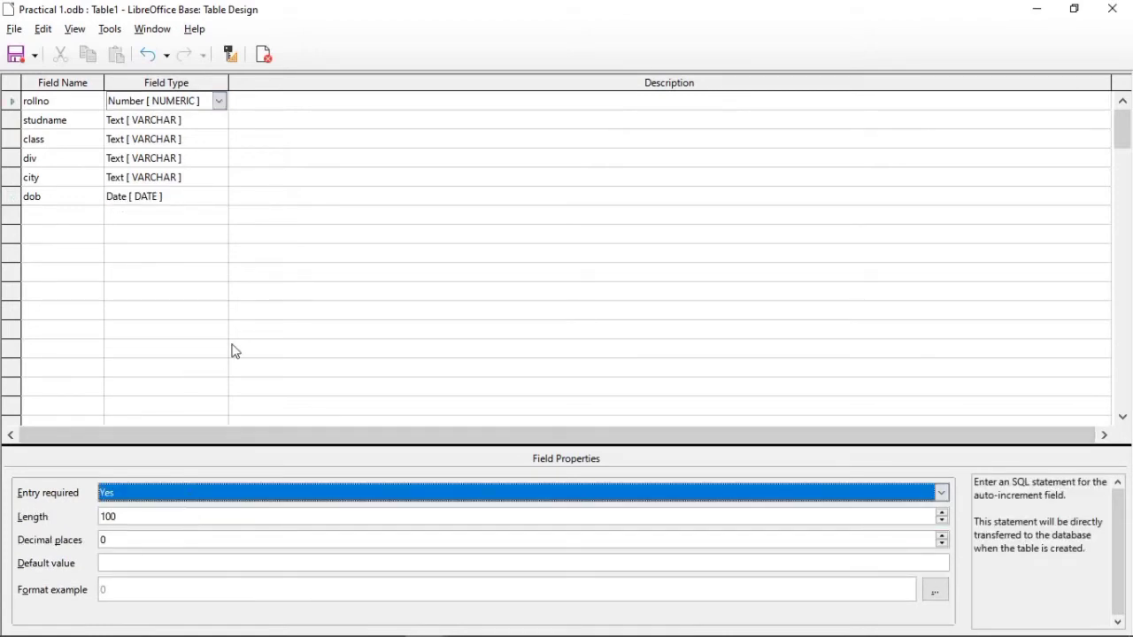
click(223, 120)
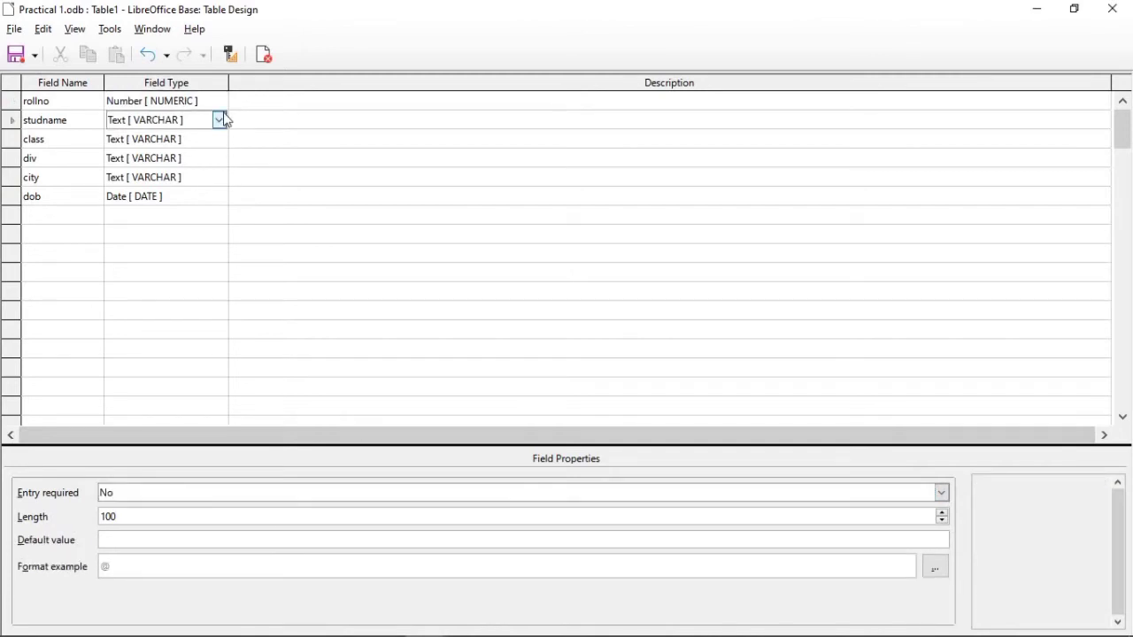
click(215, 494)
click(215, 495)
click(216, 498)
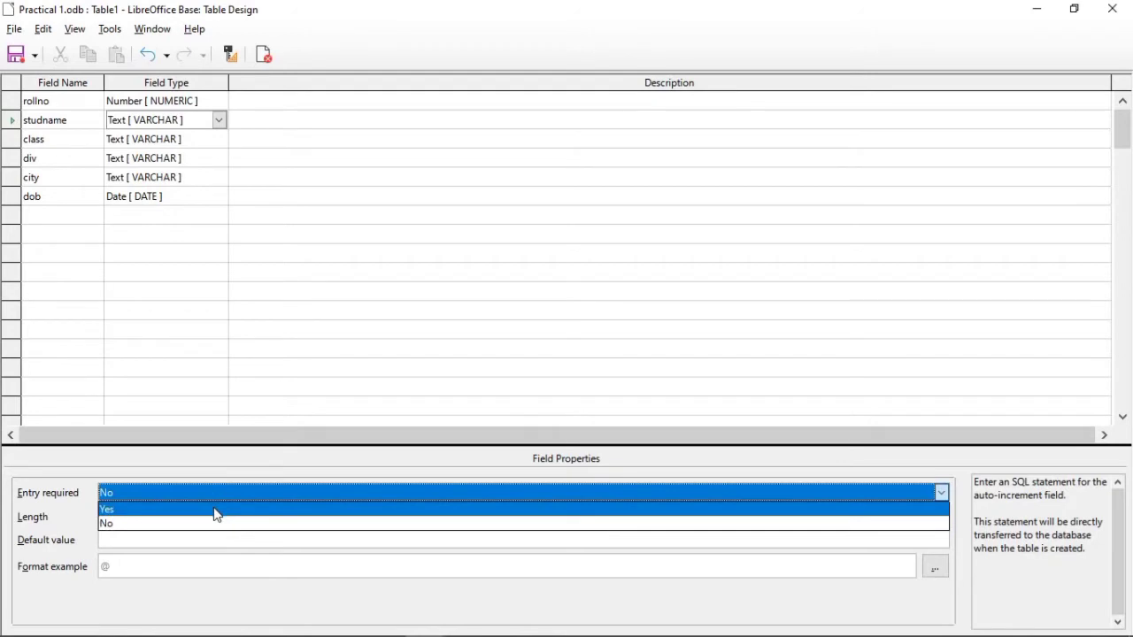
key(Escape)
Step: Set Entry required to Yes for the class and div fields
click(221, 144)
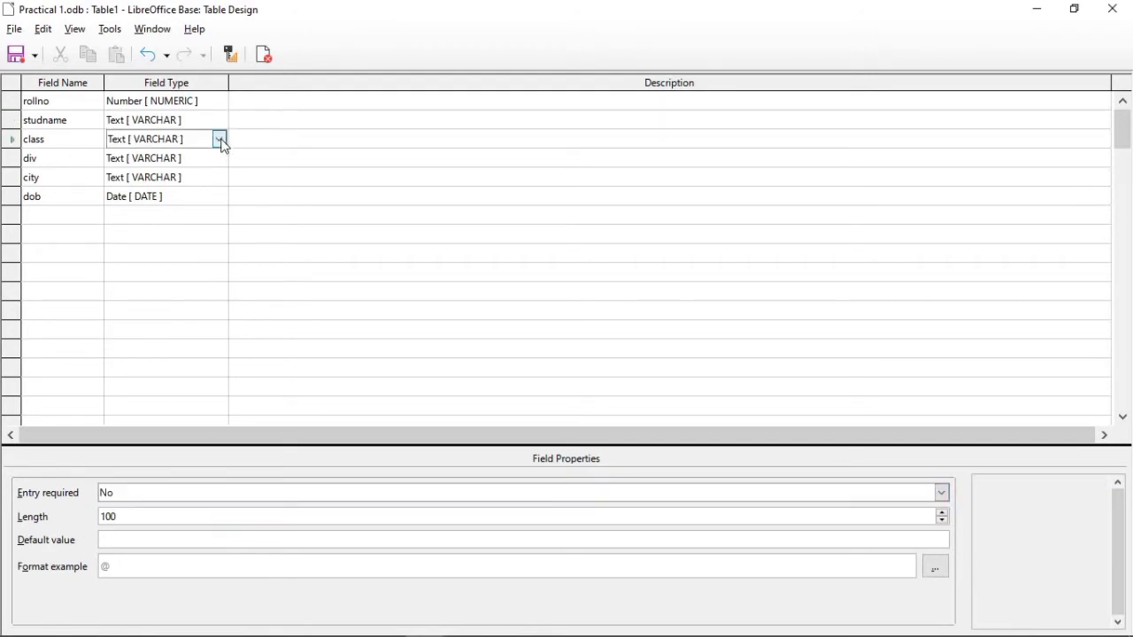
click(219, 140)
click(220, 143)
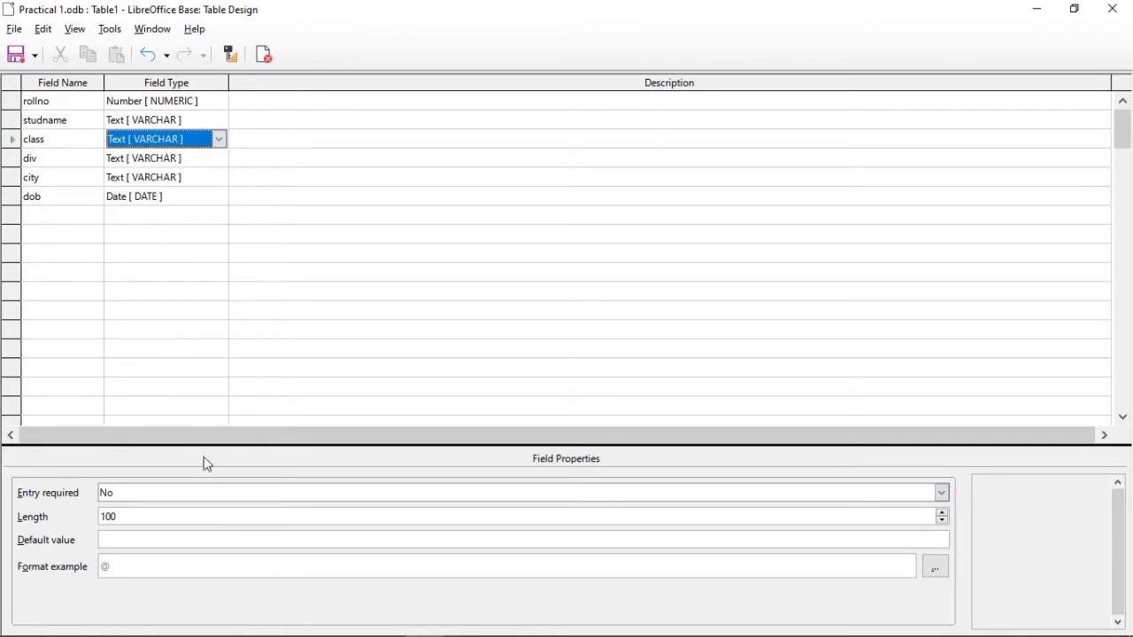
click(207, 501)
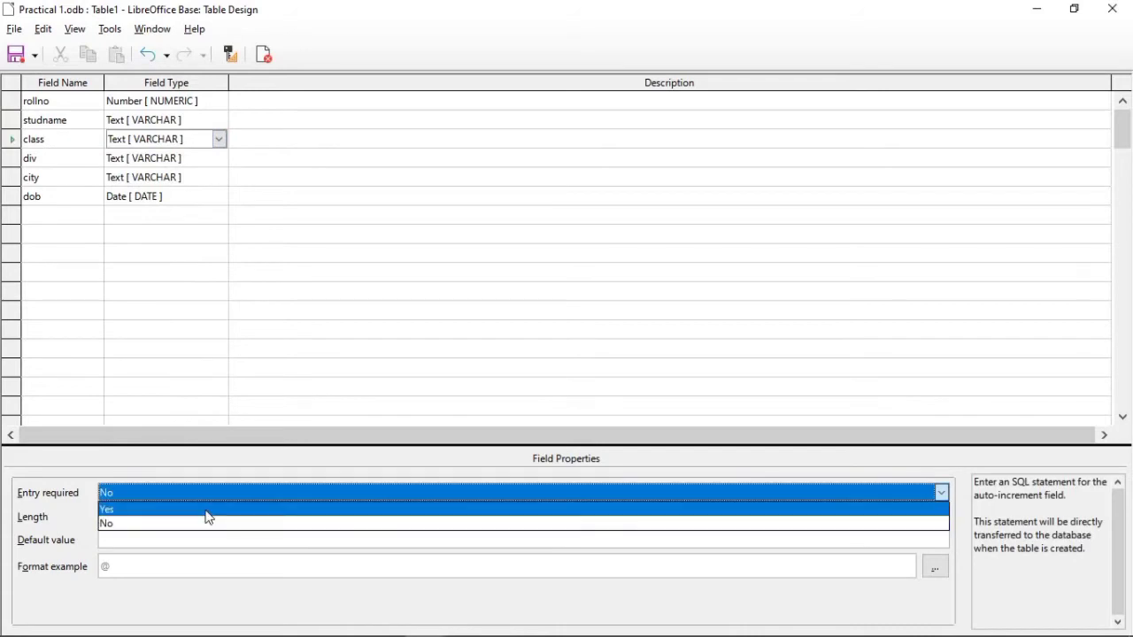
click(206, 511)
click(223, 165)
click(170, 497)
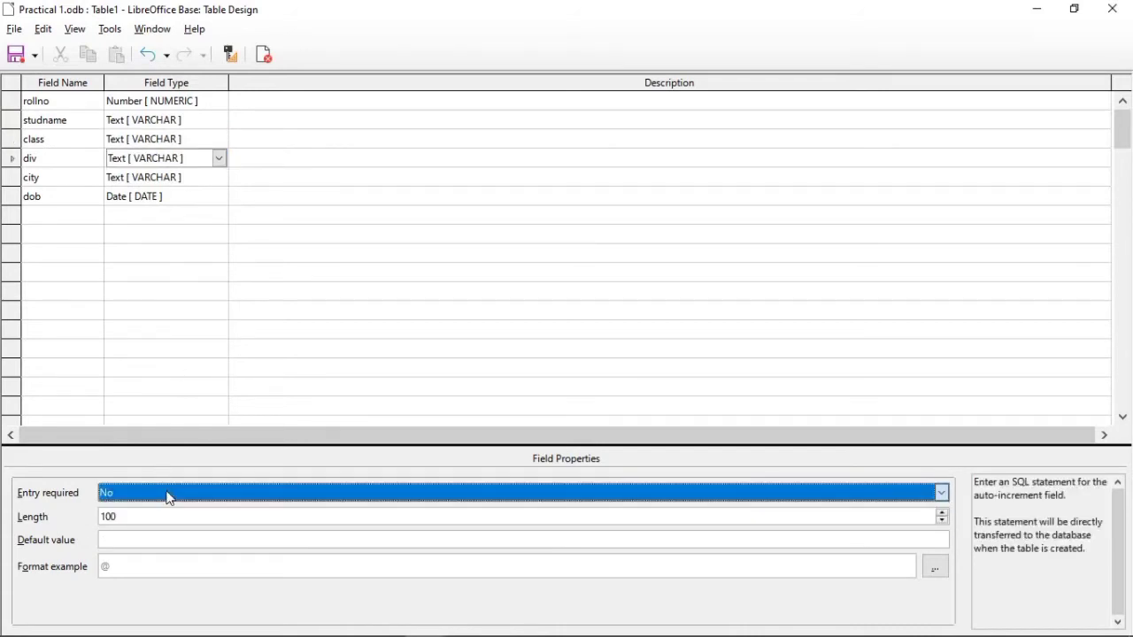
click(169, 523)
Step: Set Entry required to Yes for the city and dob fields
click(222, 182)
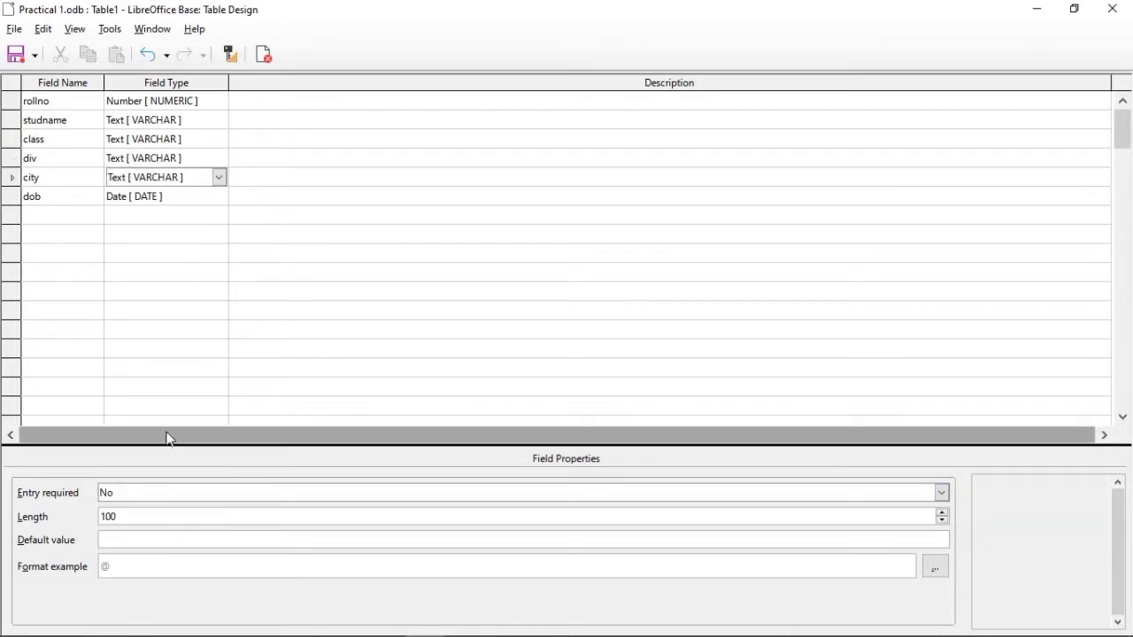
click(181, 495)
click(179, 511)
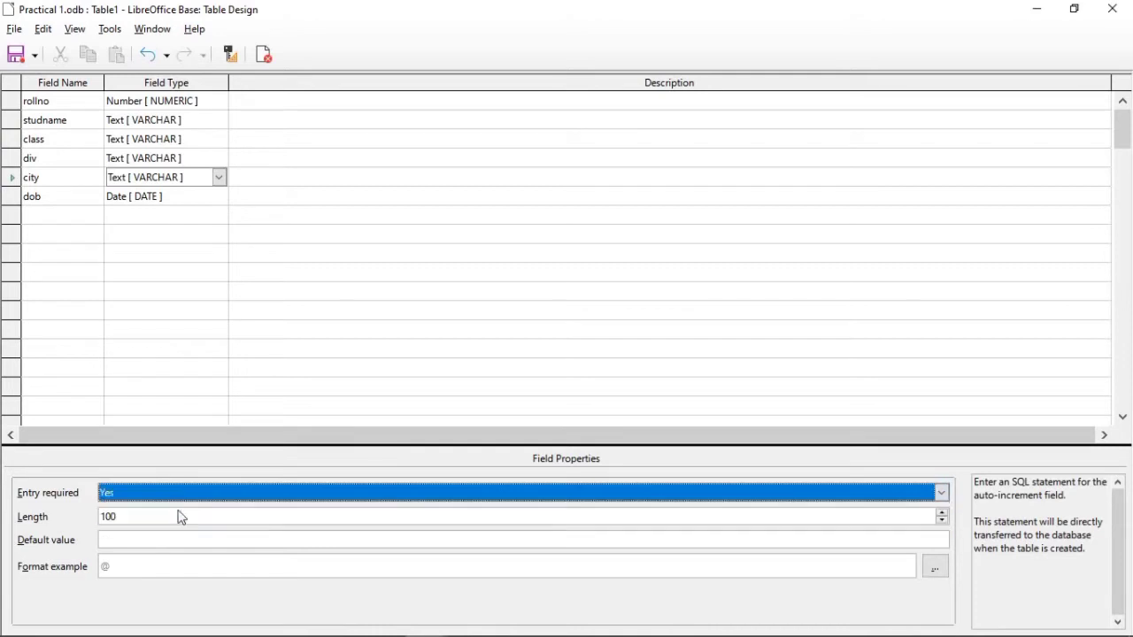
click(221, 201)
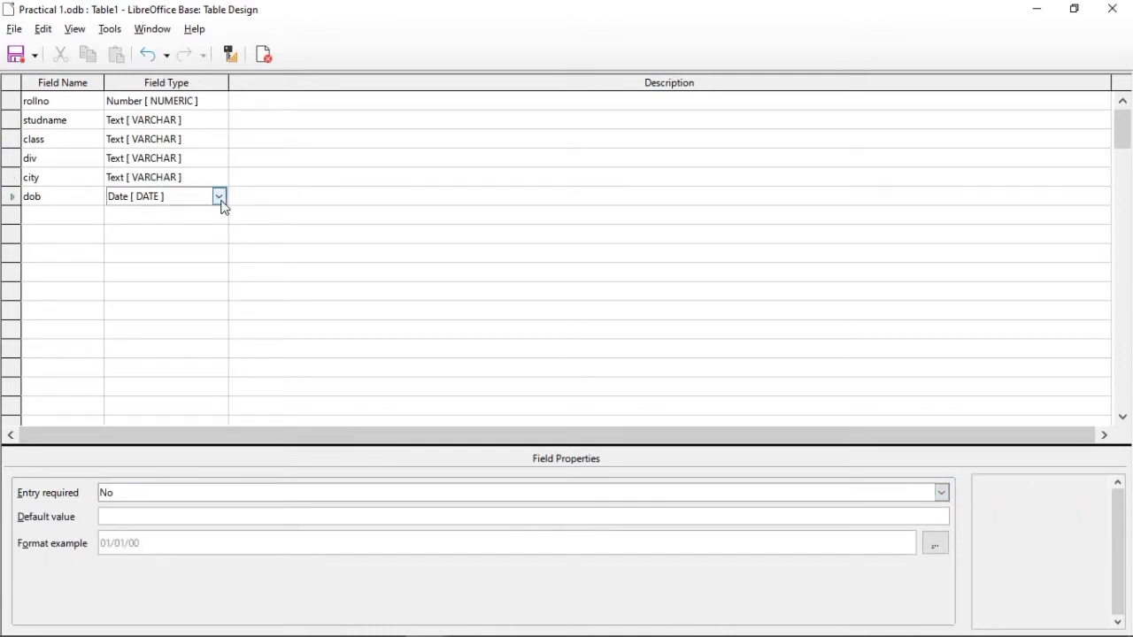
click(182, 495)
click(184, 509)
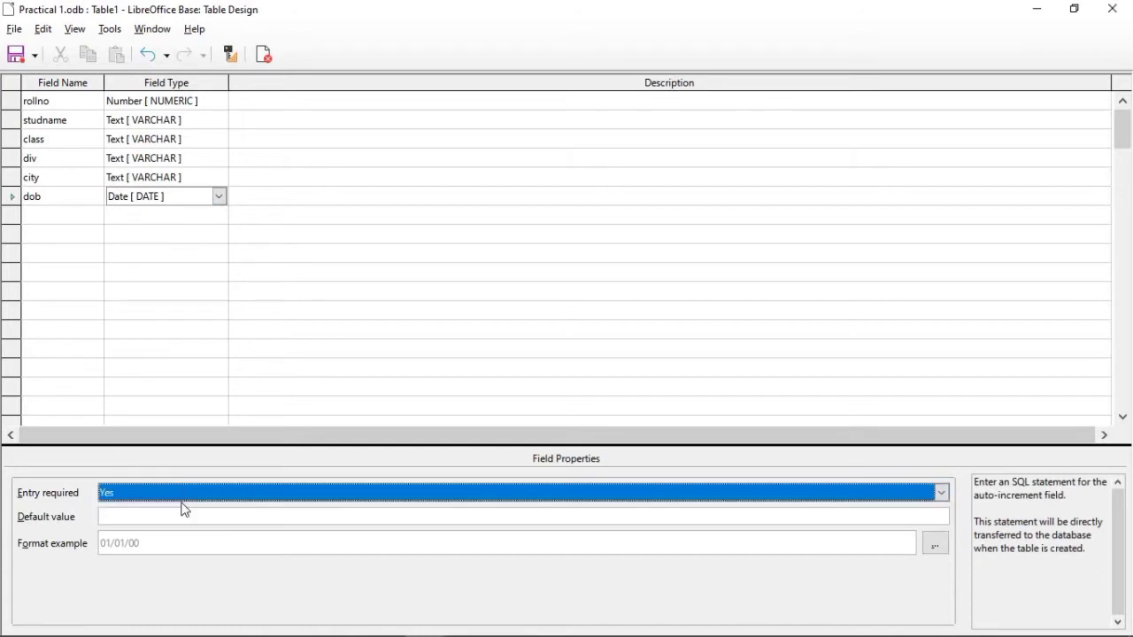
Step: Make the rollno field the table's primary key
click(10, 104)
right_click(9, 109)
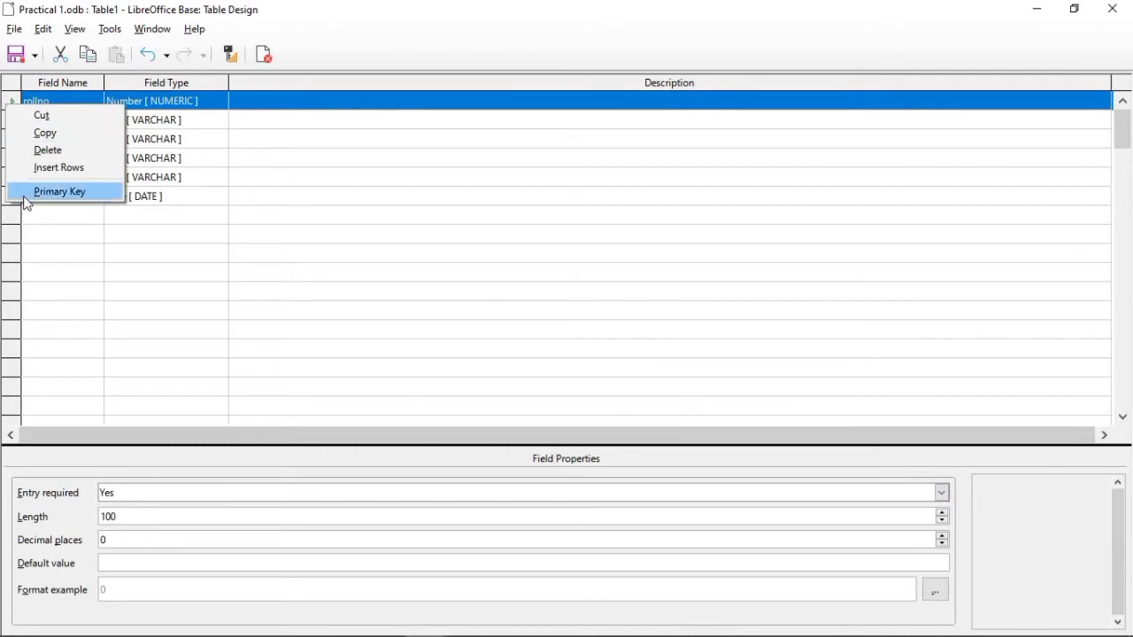
click(59, 191)
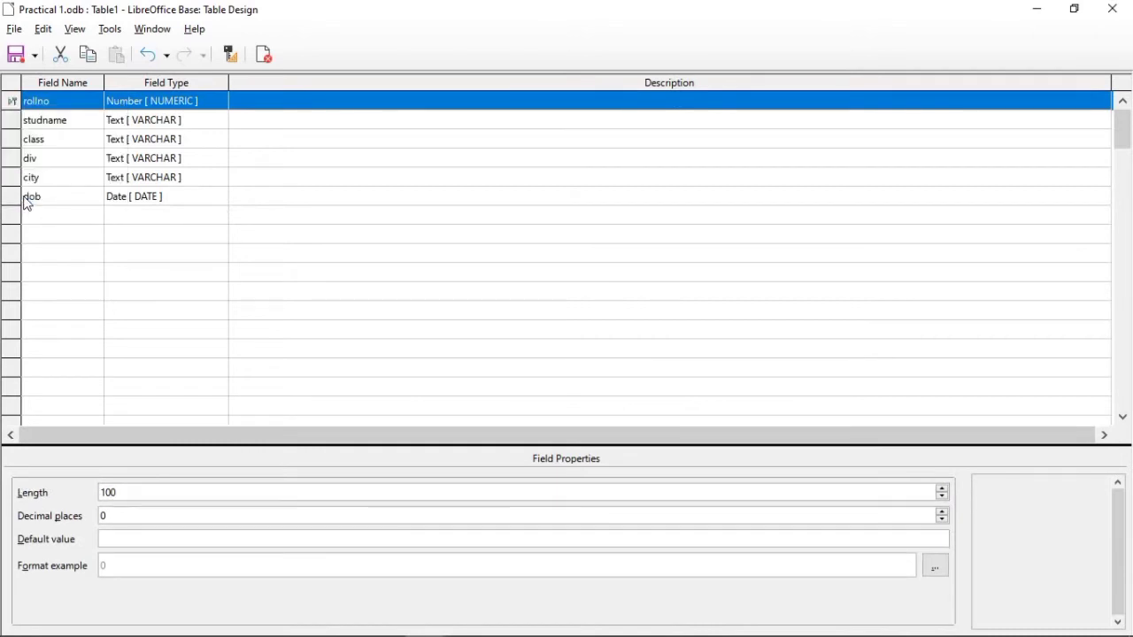
right_click(12, 103)
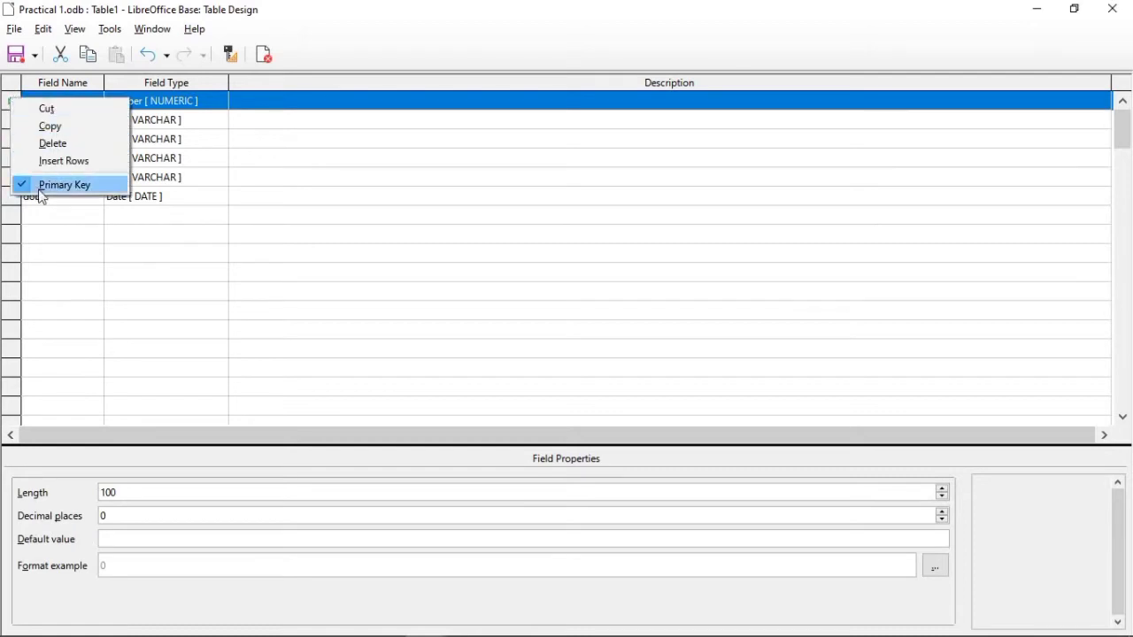
click(442, 329)
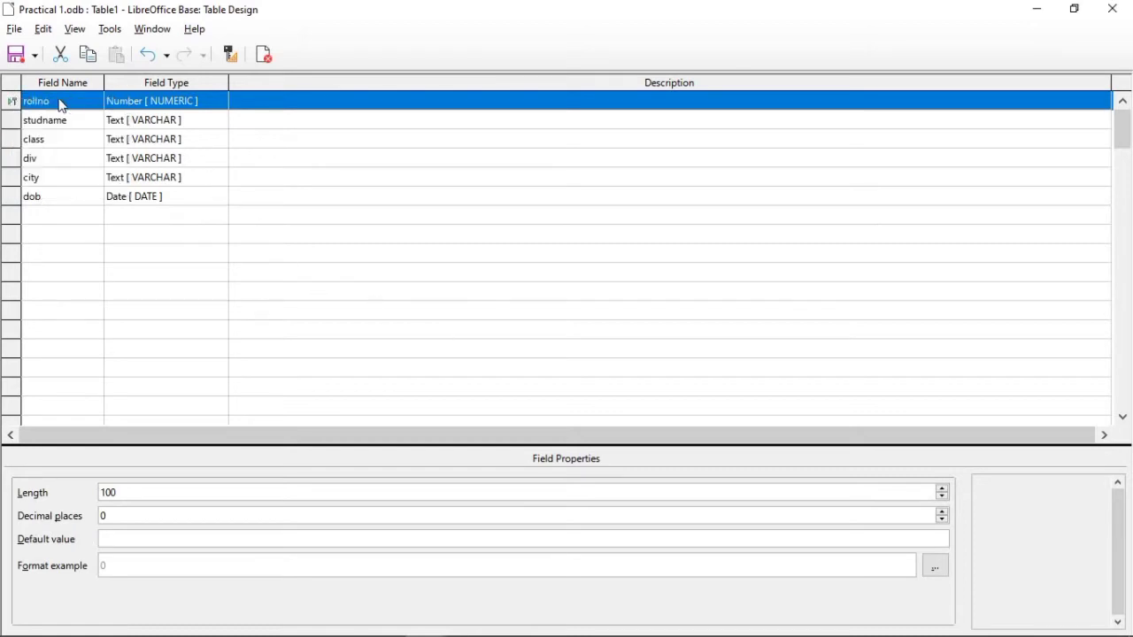
Step: Save the table design under the name student
click(23, 60)
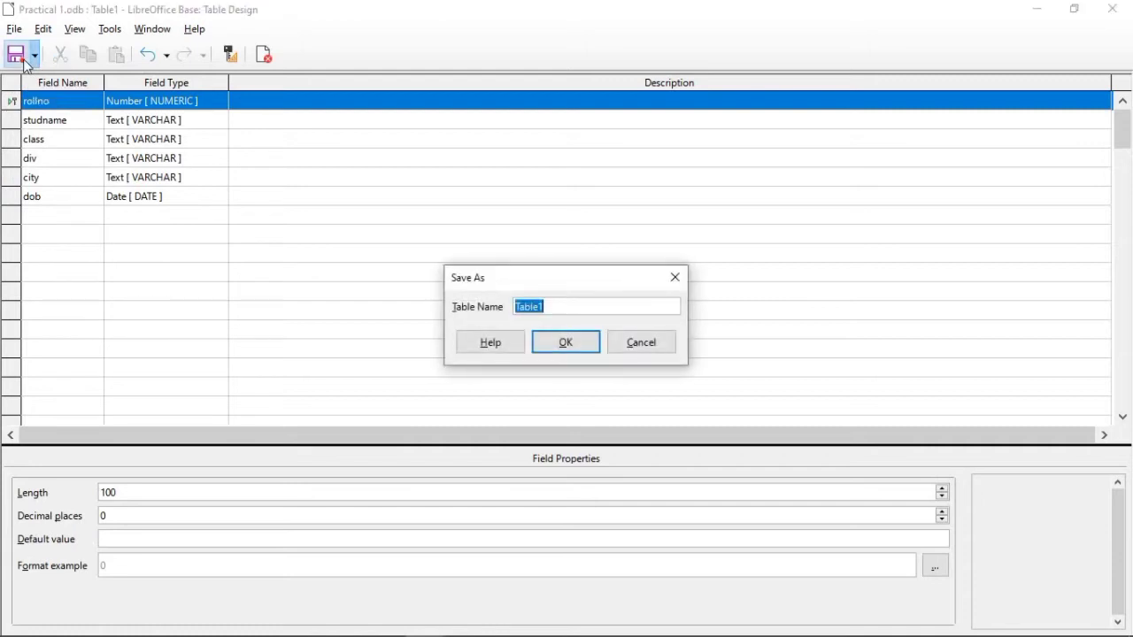
key(BackSpace)
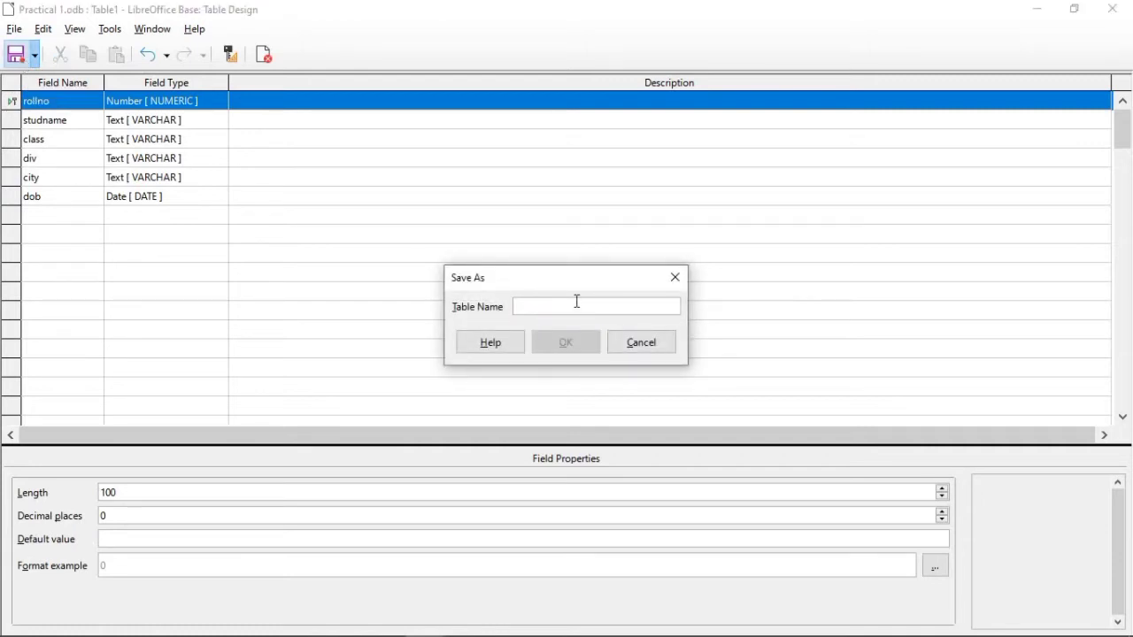
text(stude)
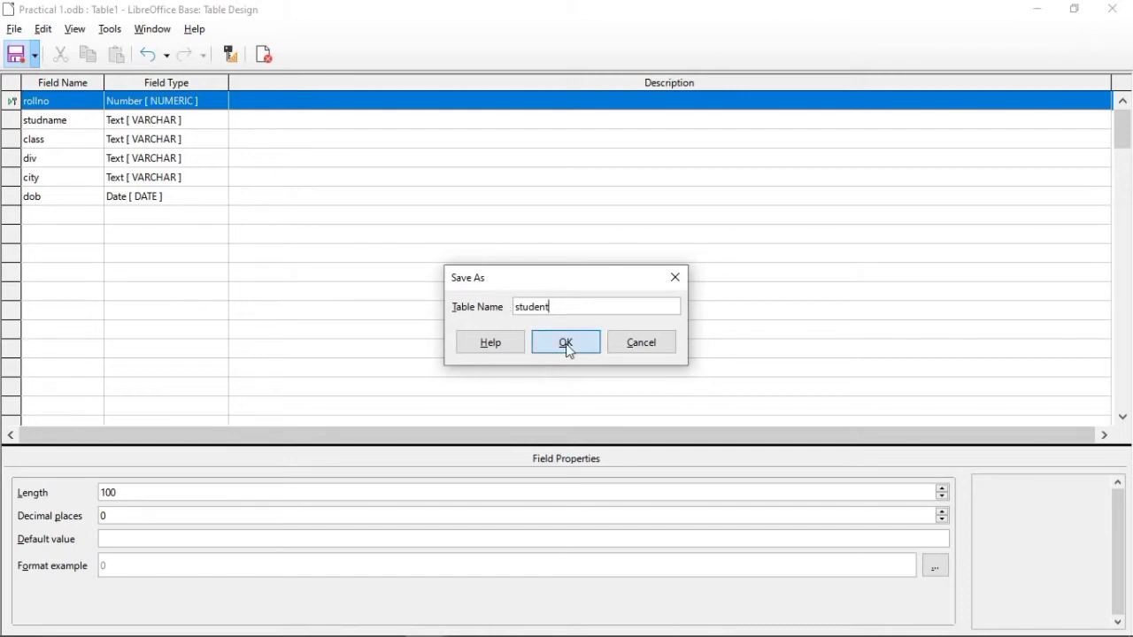
click(565, 343)
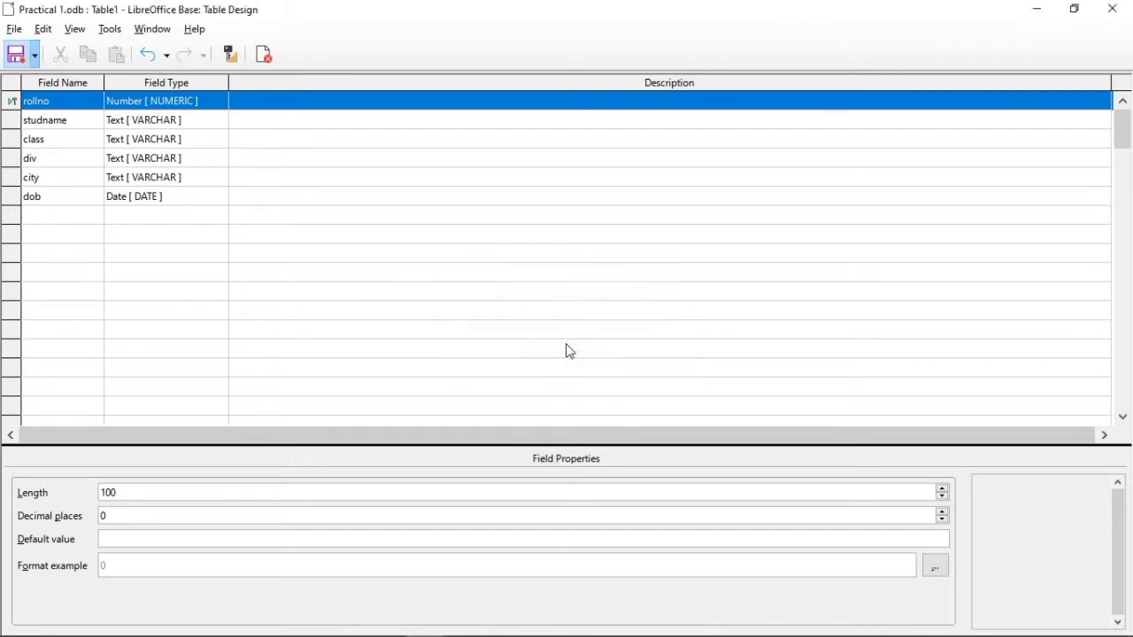
Step: Close the table design and open the student table from the Practical 1 database for data entry
click(264, 55)
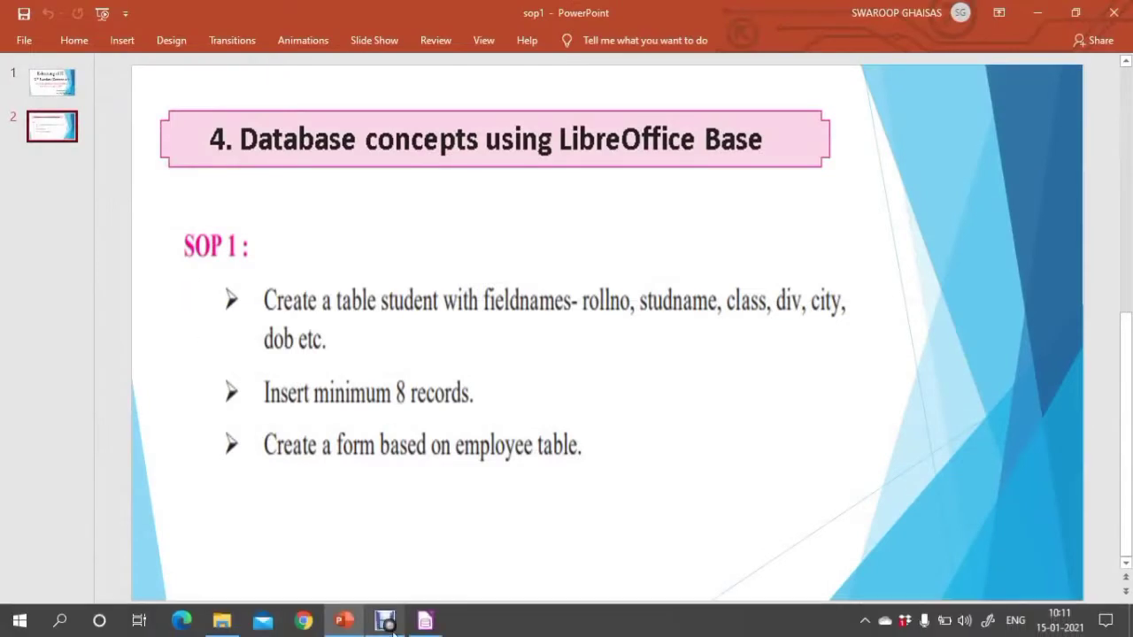
click(433, 627)
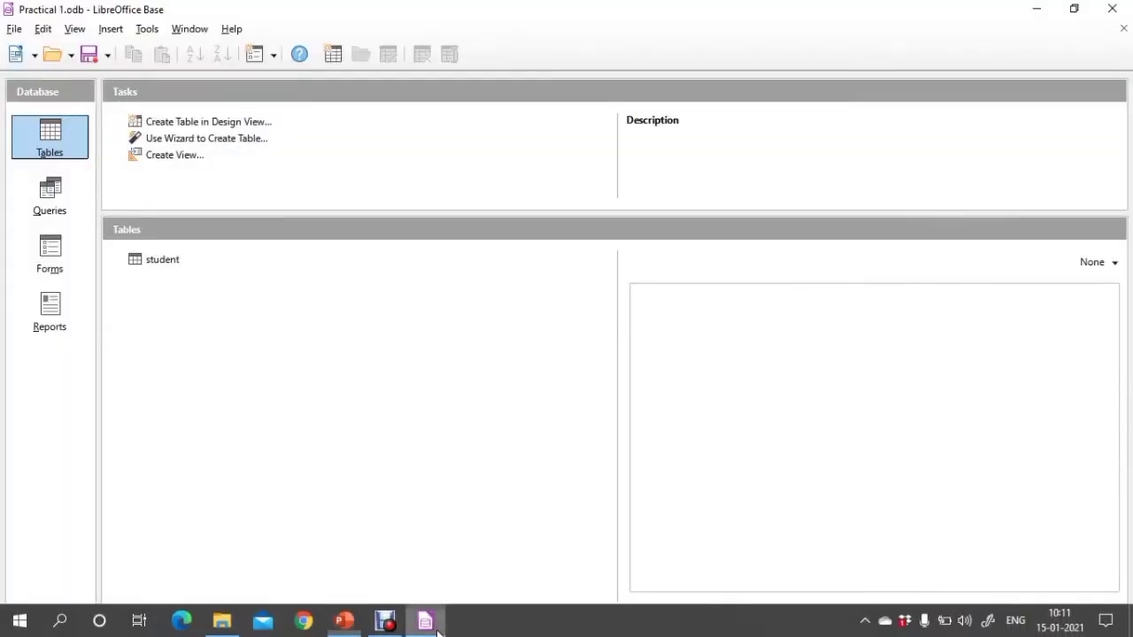
click(170, 260)
double_click(172, 261)
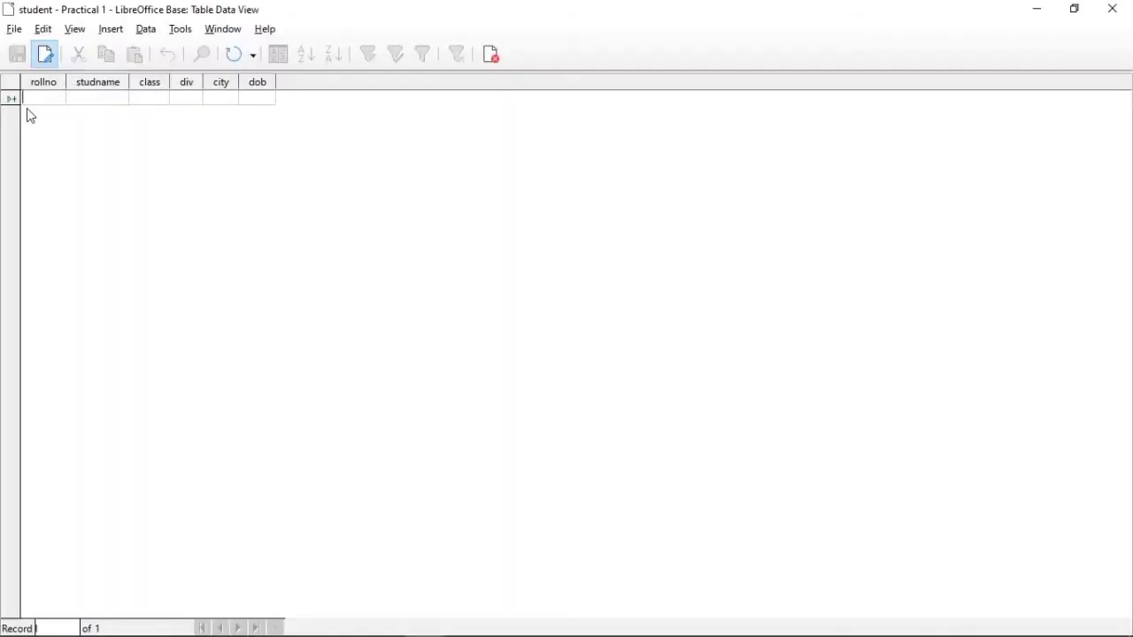
Step: Check the record requirement on the SOP 1 slide in PowerPoint, and return to the student table in LibreOffice Base
mouse_move(389, 636)
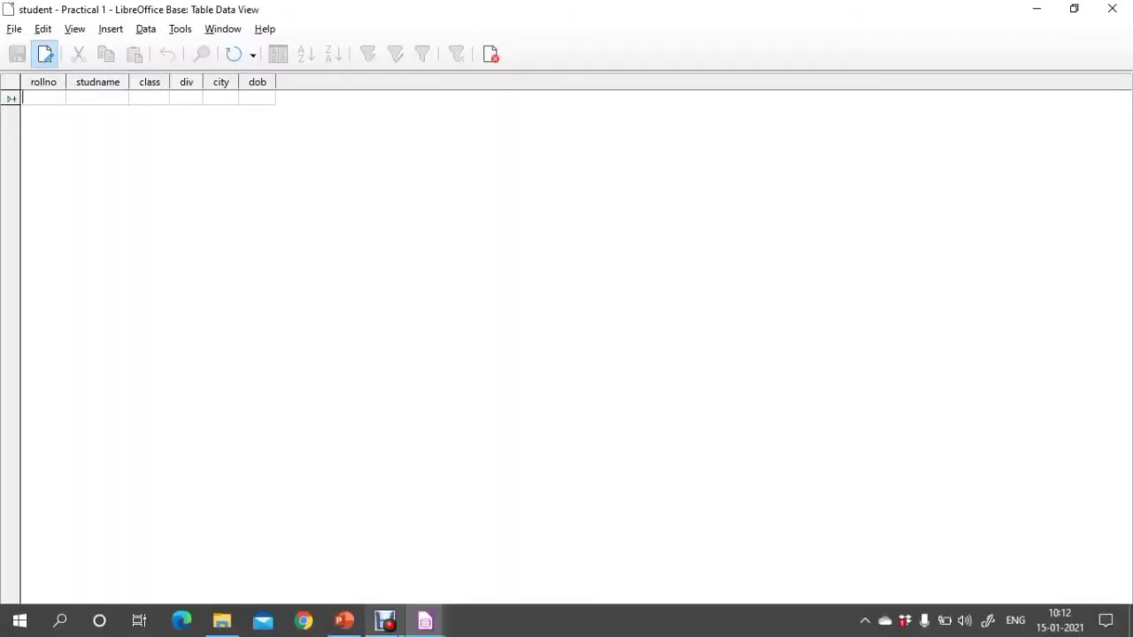
click(344, 620)
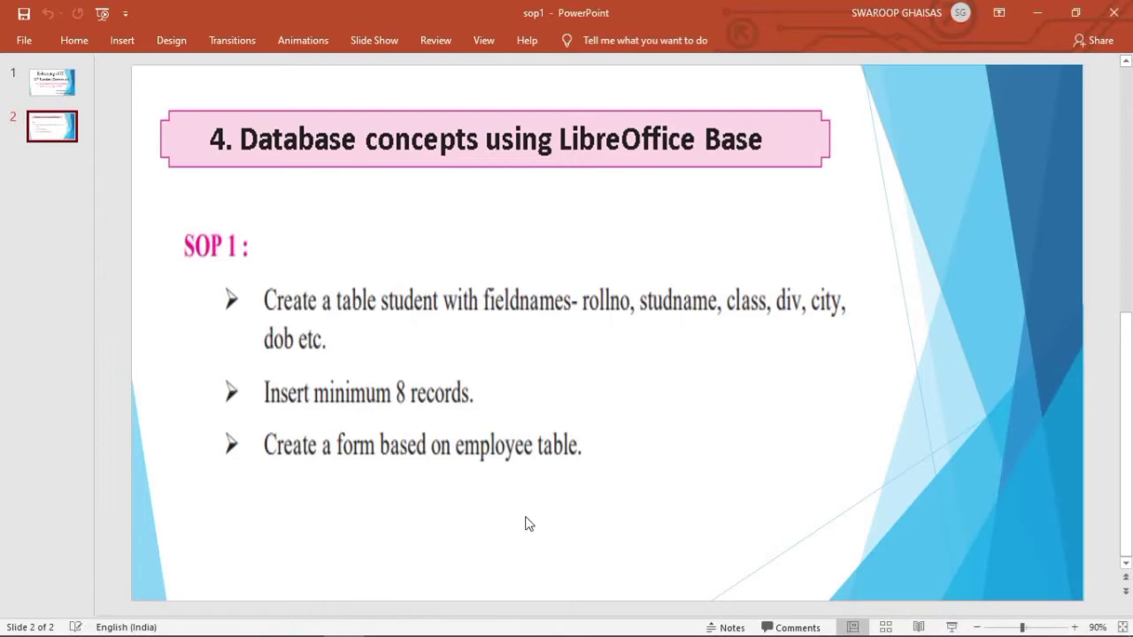
key(alt+Tab)
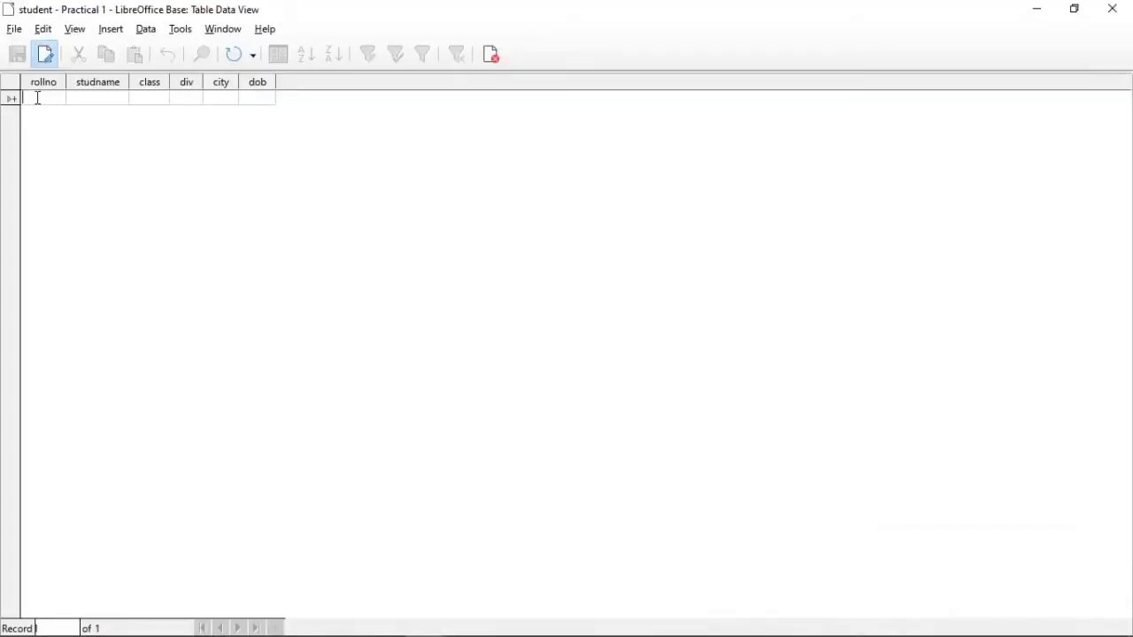
Step: Start the first record with rollno 1, the student's name, class 11 and div A
text(1)
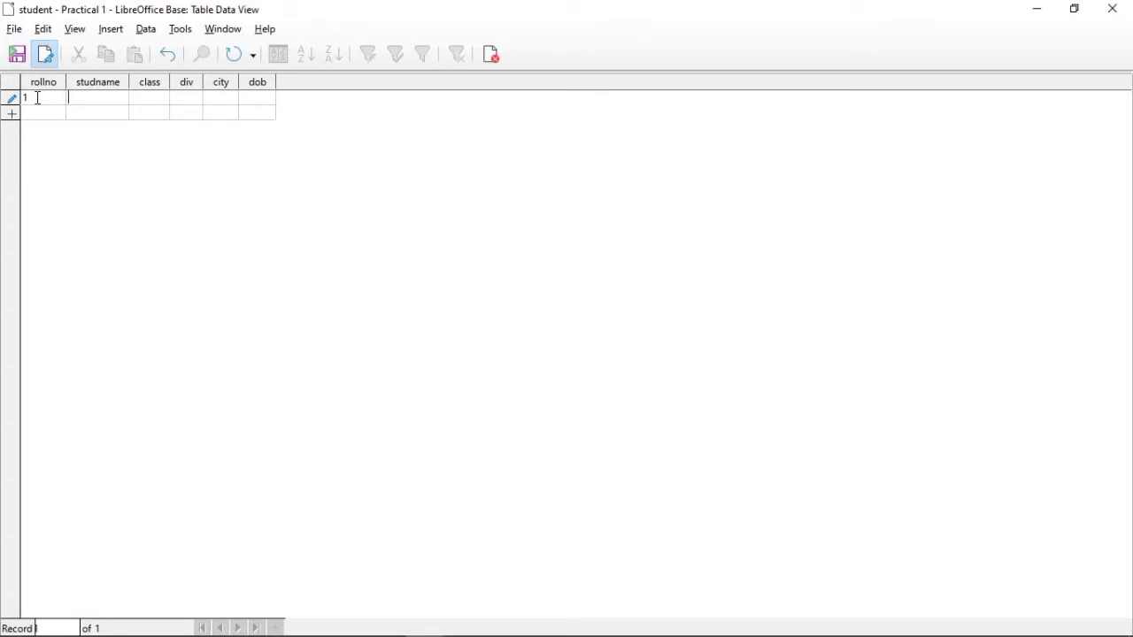
text(Anuja)
click(146, 102)
text(11)
click(190, 104)
text(A)
Step: Complete the first record with the city Pune and the student's date of birth
click(228, 107)
text(pUNE)
key(BackSpace)
key(BackSpace)
key(BackSpace)
key(BackSpace)
text(Pune)
click(262, 105)
text(5/6/)
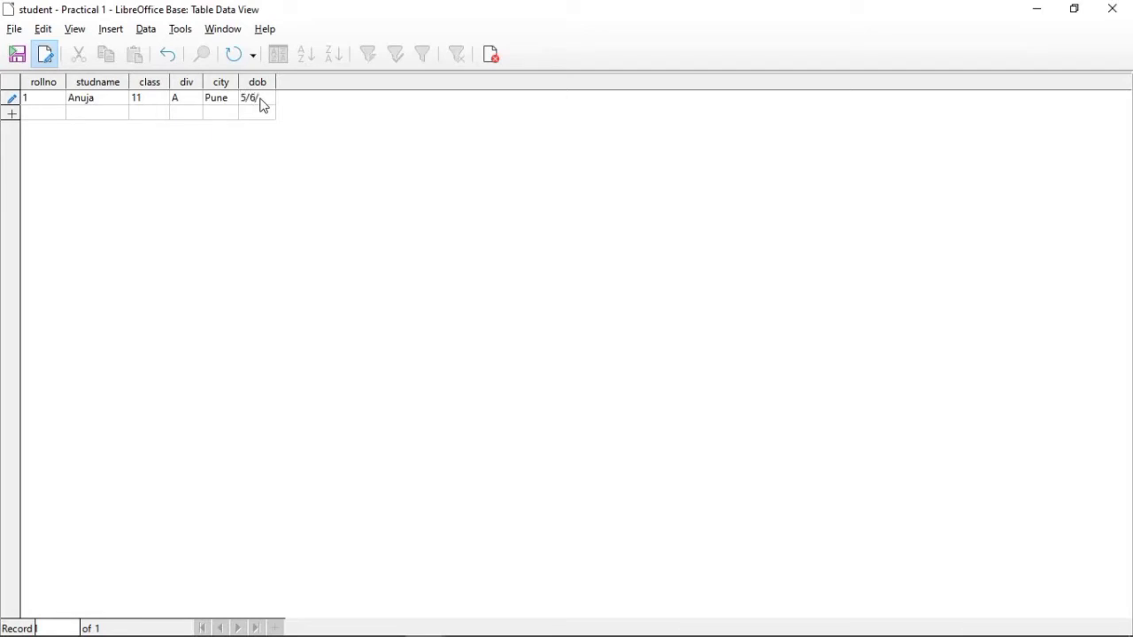
text(1992)
Step: Widen the dob column so that it has room for the full date
drag(276, 81, 256, 82)
drag(256, 82, 331, 82)
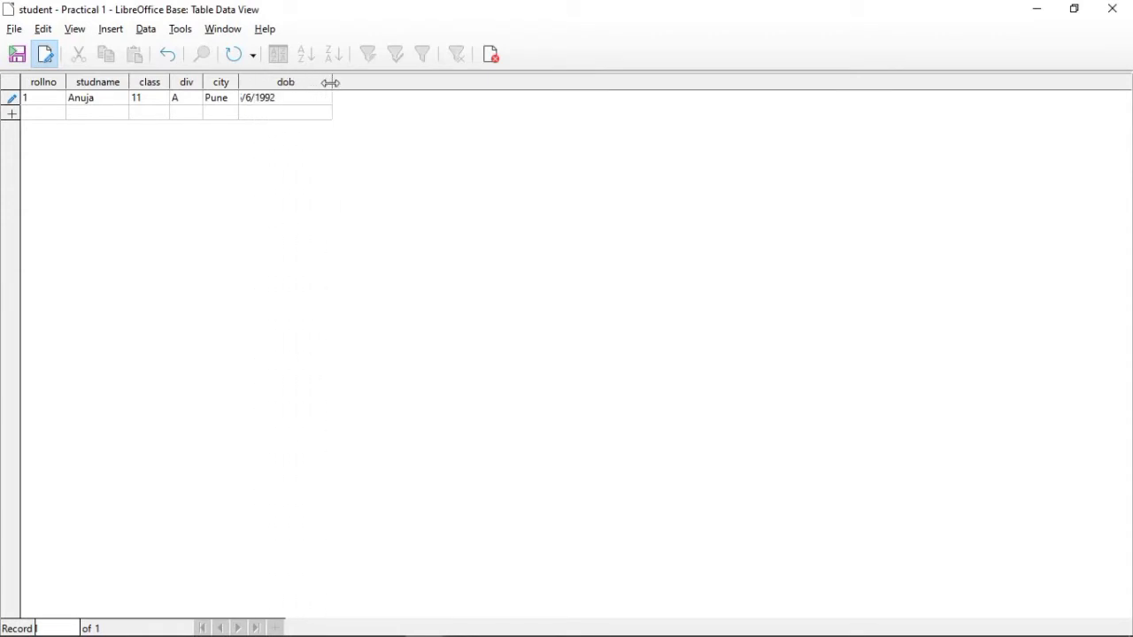
click(266, 97)
Step: Start the second record with rollno 2, the student's name, class 12 and div B
click(49, 113)
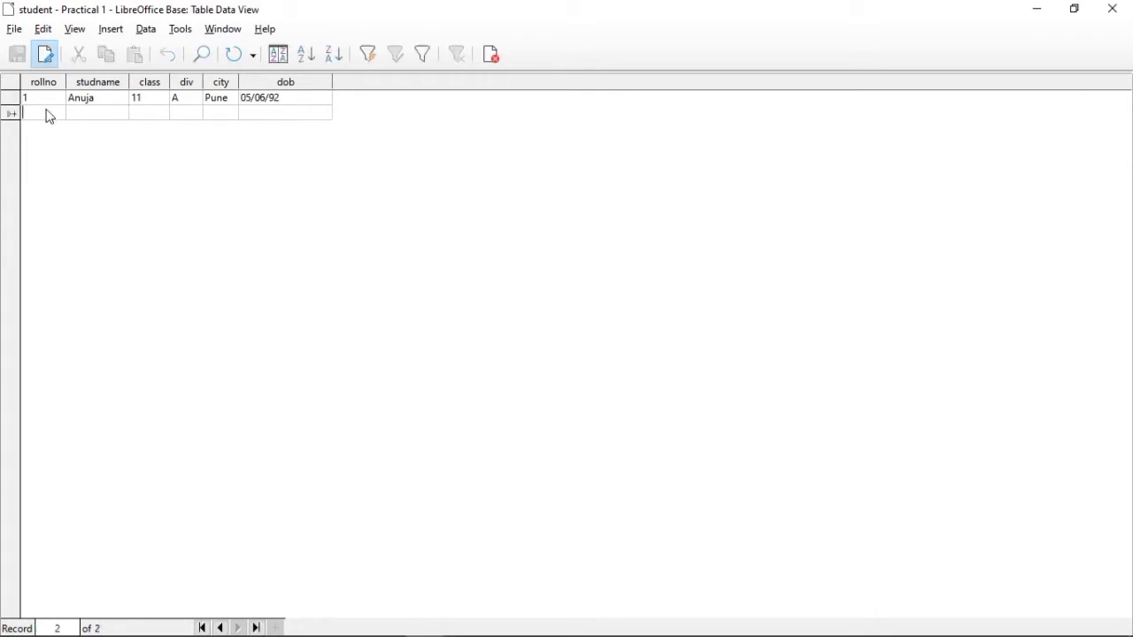
text(2)
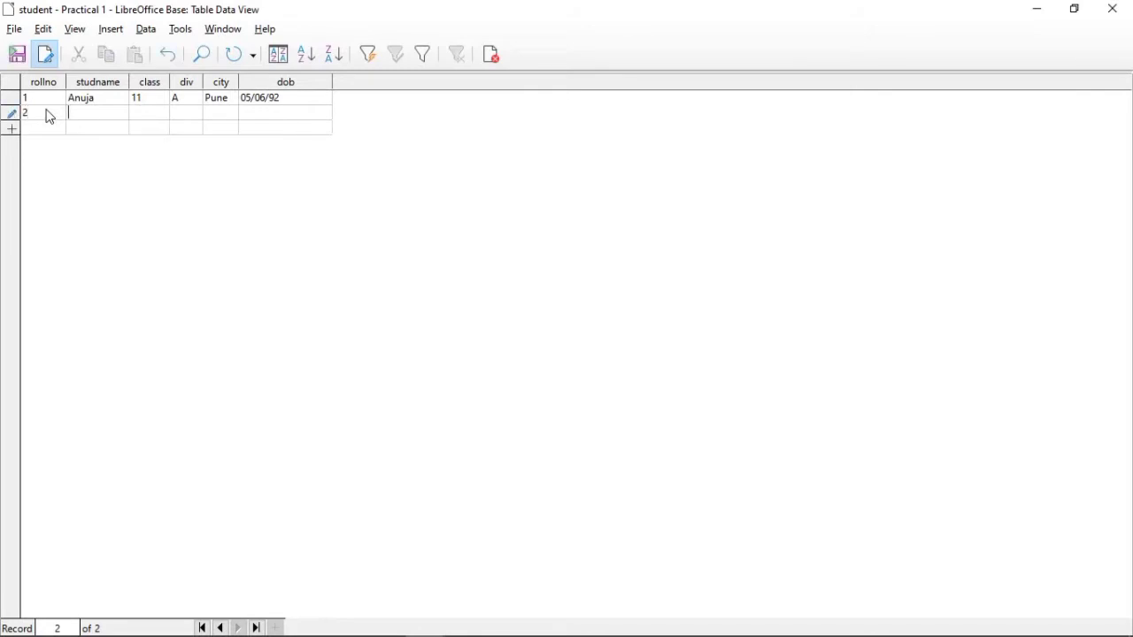
key(Tab)
text(Ajit)
click(156, 116)
text(12)
click(185, 118)
text(B)
Step: Complete the second record with the city Pune and the student's date of birth
click(226, 121)
text(pU)
key(BackSpace)
key(BackSpace)
text(pUN)
key(BackSpace)
key(BackSpace)
key(BackSpace)
text(Pune)
click(260, 119)
text(12/)
text(8/)
text(1990)
Step: Start the third record with rollno 3, the student's name, class 12 and div C
click(44, 131)
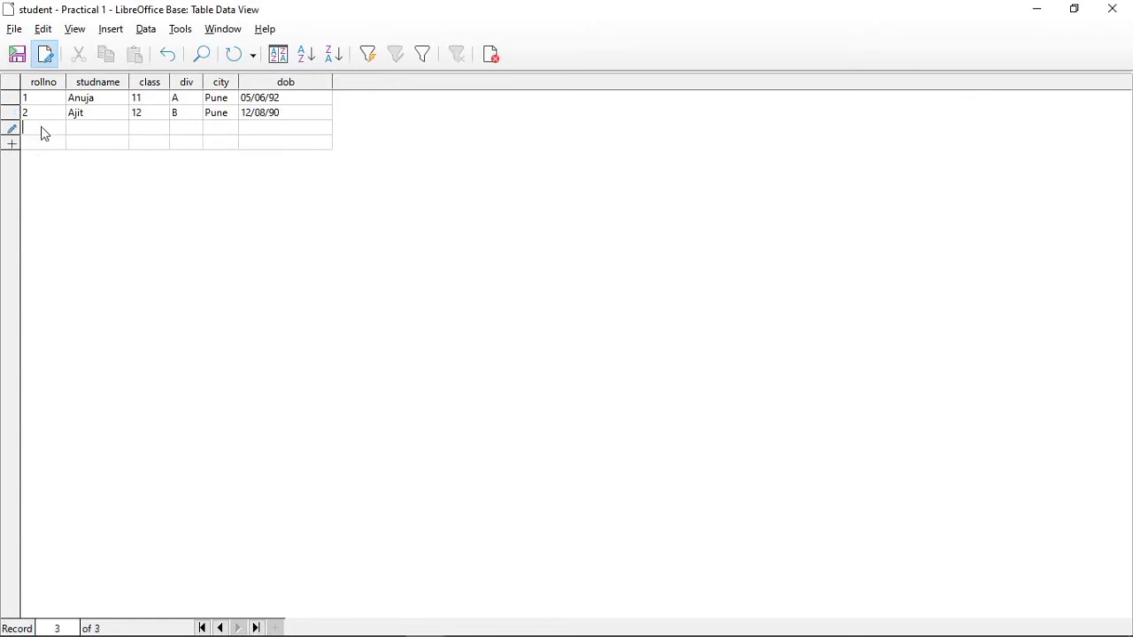
text(3)
click(92, 135)
text(Swati)
click(151, 126)
text(12)
click(179, 133)
text(C)
Step: Enter Ratnagiri as the third record's city and widen the city column to fit it
click(205, 134)
text(RATNAGIRI)
key(BackSpace)
key(BackSpace)
key(BackSpace)
key(BackSpace)
key(BackSpace)
key(BackSpace)
key(BackSpace)
key(BackSpace)
key(BackSpace)
text(Rat nagiri)
drag(239, 83, 266, 85)
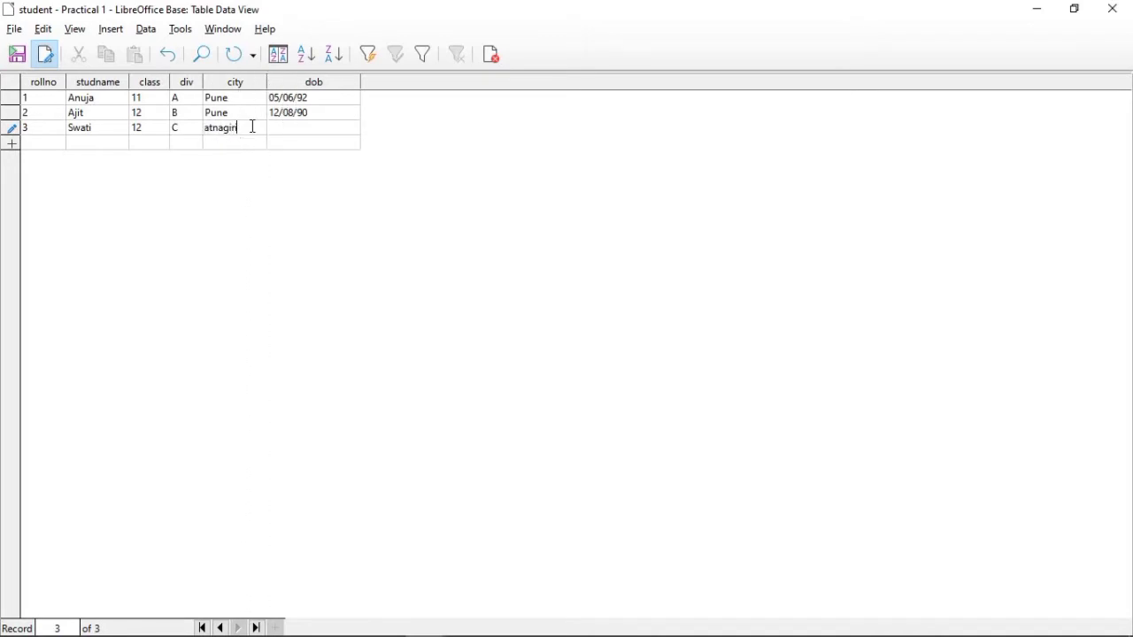
key(Left)
key(Left)
key(Left)
key(Left)
key(Left)
key(Left)
key(Left)
key(Left)
key(Left)
key(Left)
key(Left)
key(Left)
key(Left)
key(Left)
key(Left)
key(Left)
key(Left)
Step: Enter the student's date of birth in the third record
click(279, 135)
text(5/12/1998)
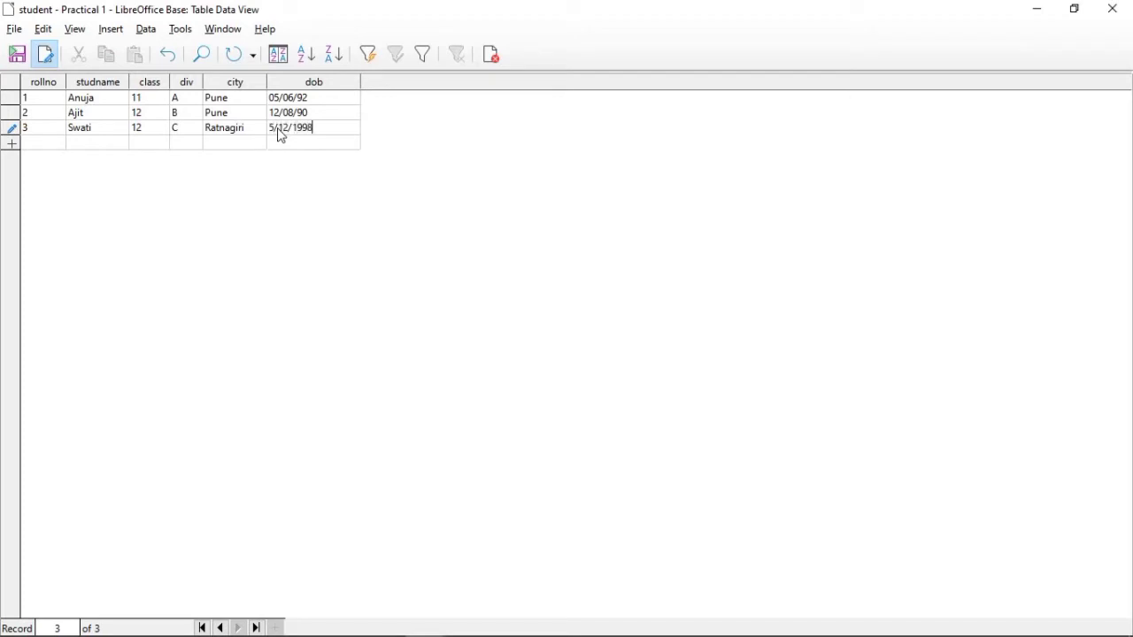
Step: Start the fourth record with rollno 4, the student's name, class 8 and div A
key(Return)
text(4)
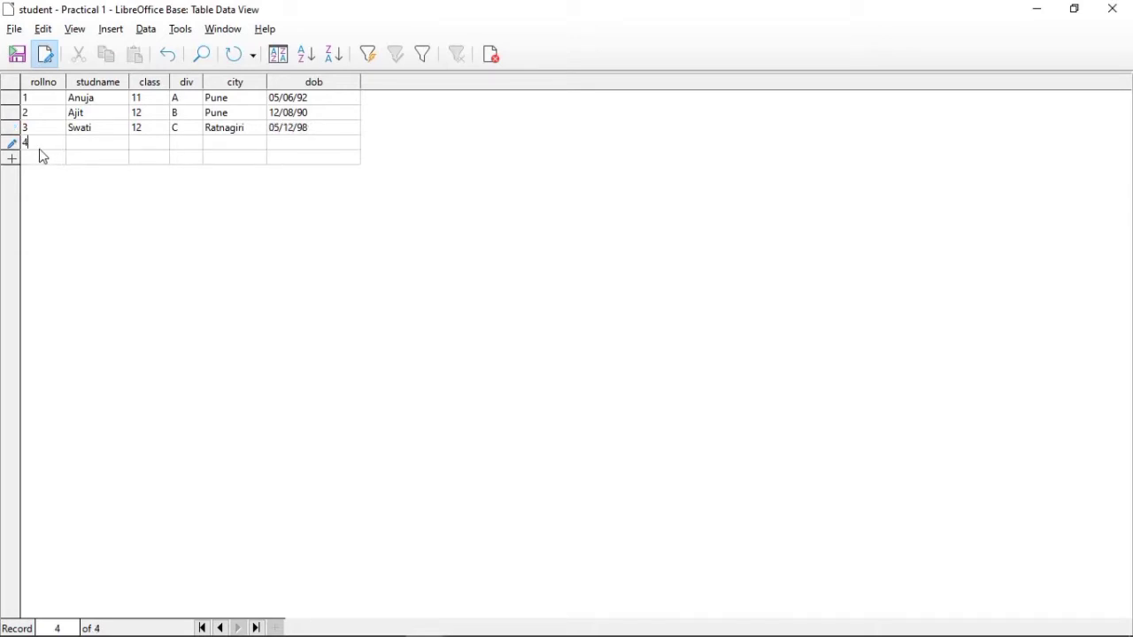
click(78, 144)
text(Gauri)
click(142, 149)
text(8)
Step: Enter Chiplun as the fourth record's city and fill in the student's date of birth
click(233, 145)
text(cHIPL)
key(BackSpace)
key(BackSpace)
key(BackSpace)
key(BackSpace)
key(BackSpace)
text(Chiplun)
key(Tab)
text(7/)
text(11/1)
text(996)
Step: Start the fifth record with rollno 5 and the student's name
click(59, 163)
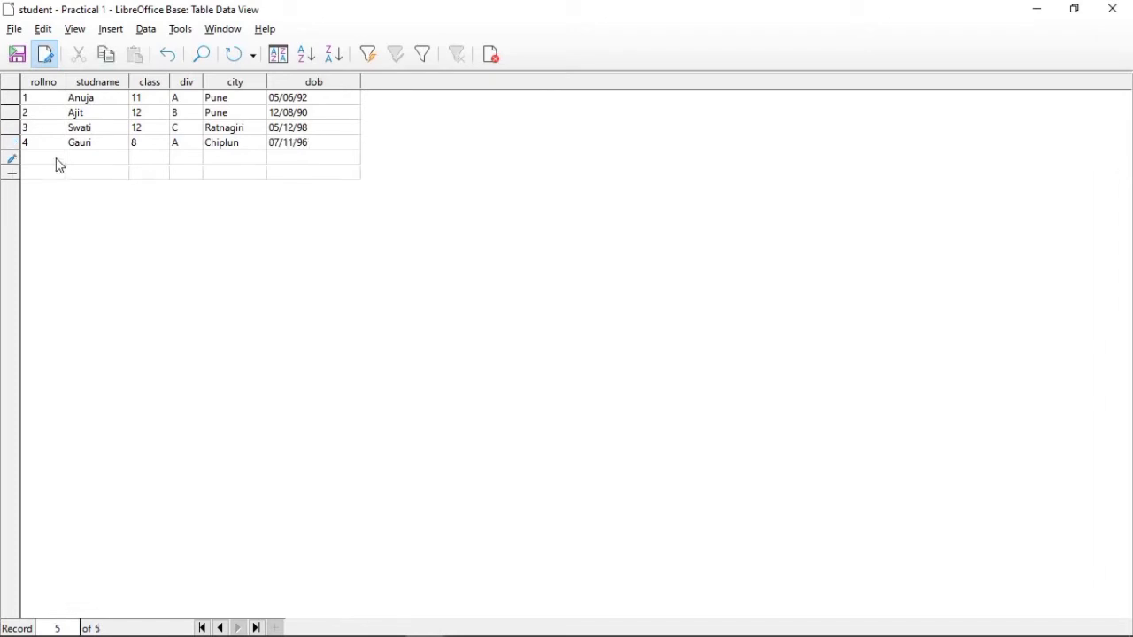
text(5)
click(114, 158)
text(SAR)
key(BackSpace)
text(at)
text(ra)
Step: Set the fifth record's class to 10 and its div to A
click(132, 159)
text(9)
key(BackSpace)
text(10)
click(175, 168)
text(A)
Step: Complete the fifth record with the city Ratnagiri and the student's date of birth
click(233, 163)
text(Ratnagiri)
click(292, 161)
text(2/4/1998)
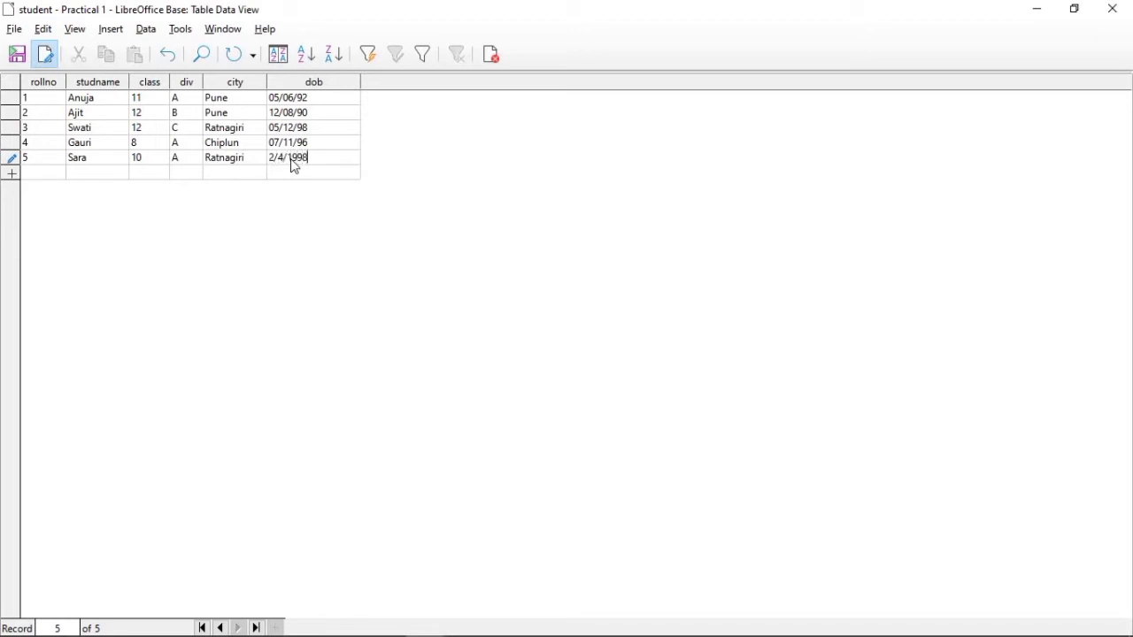
Step: Start the sixth record with rollno 6, the student's name, class 6 and div A
click(51, 177)
text(6)
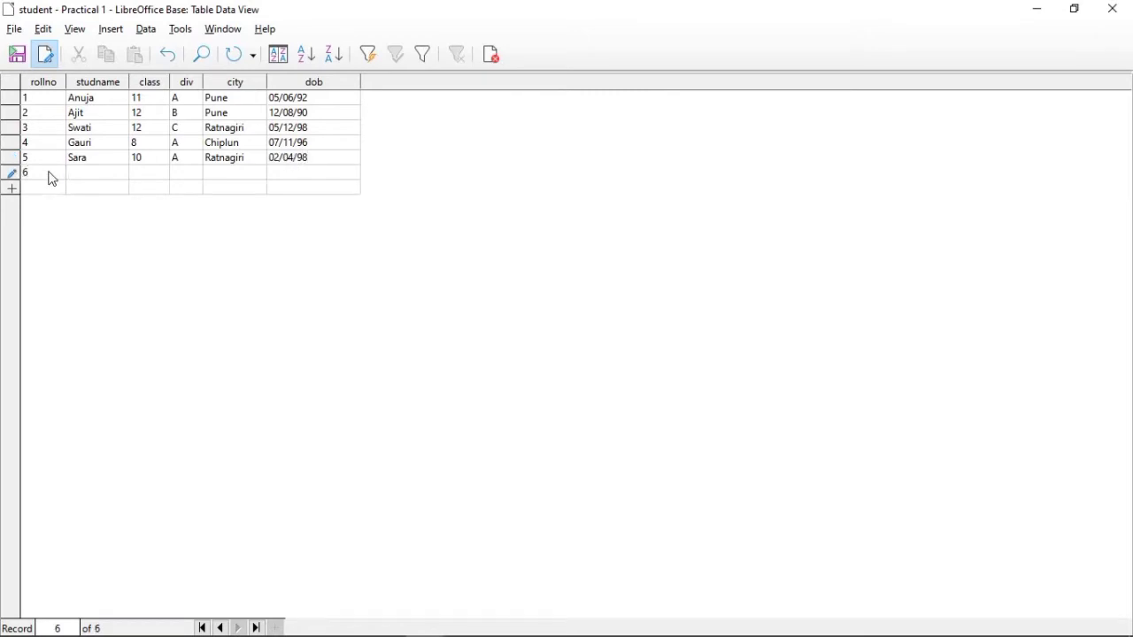
text(Raj)
key(Tab)
text(6)
key(Tab)
text(A)
Step: Enter Ratnagiri as the sixth record's city
key(Tab)
text(rATNAGIRI)
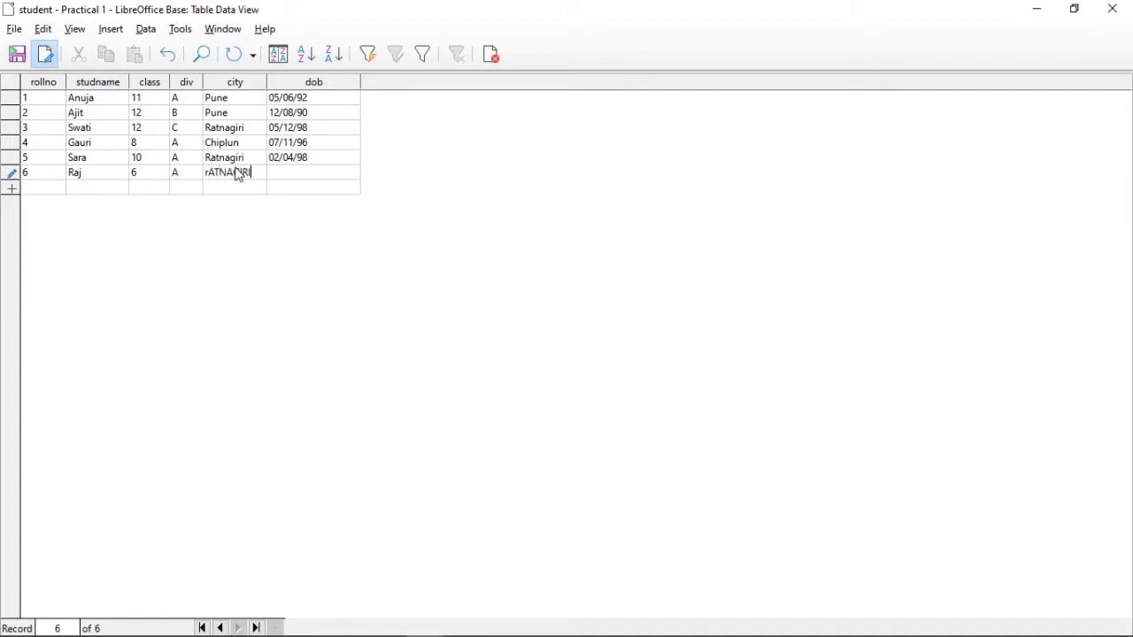
key(BackSpace)
key(BackSpace)
key(BackSpace)
key(BackSpace)
key(BackSpace)
key(BackSpace)
key(BackSpace)
key(BackSpace)
key(BackSpace)
text(Ratnagiri)
Step: Enter the student's date of birth in the sixth record
click(288, 178)
text(9/12/)
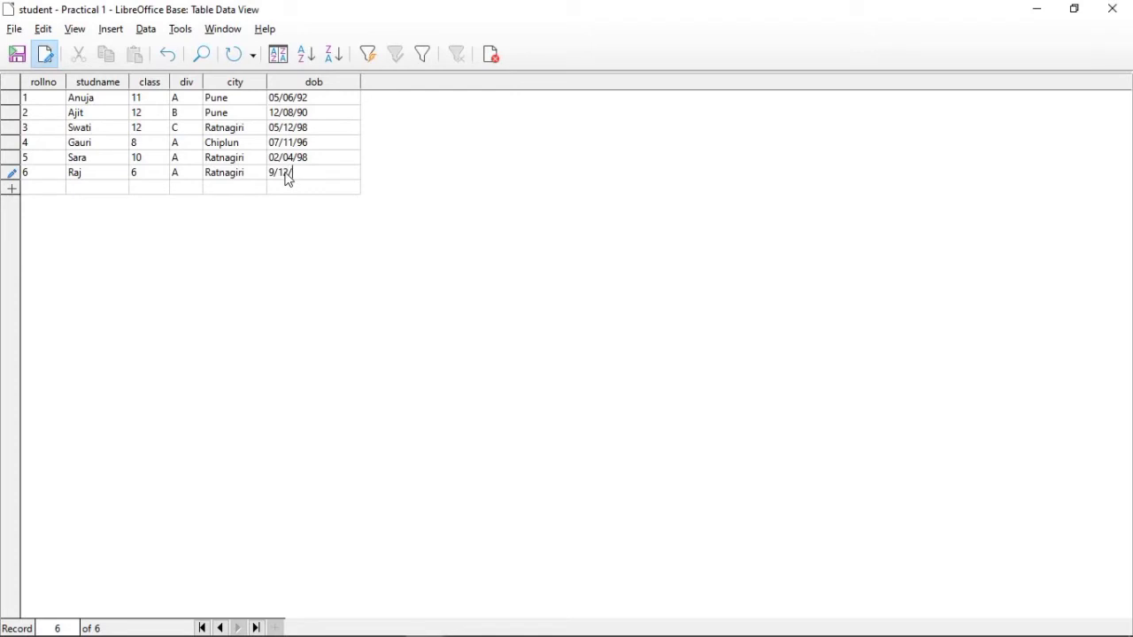
text(1999)
key(Return)
Step: Start the seventh record with rollno 7, the student's name, class 3 and div A
text(8)
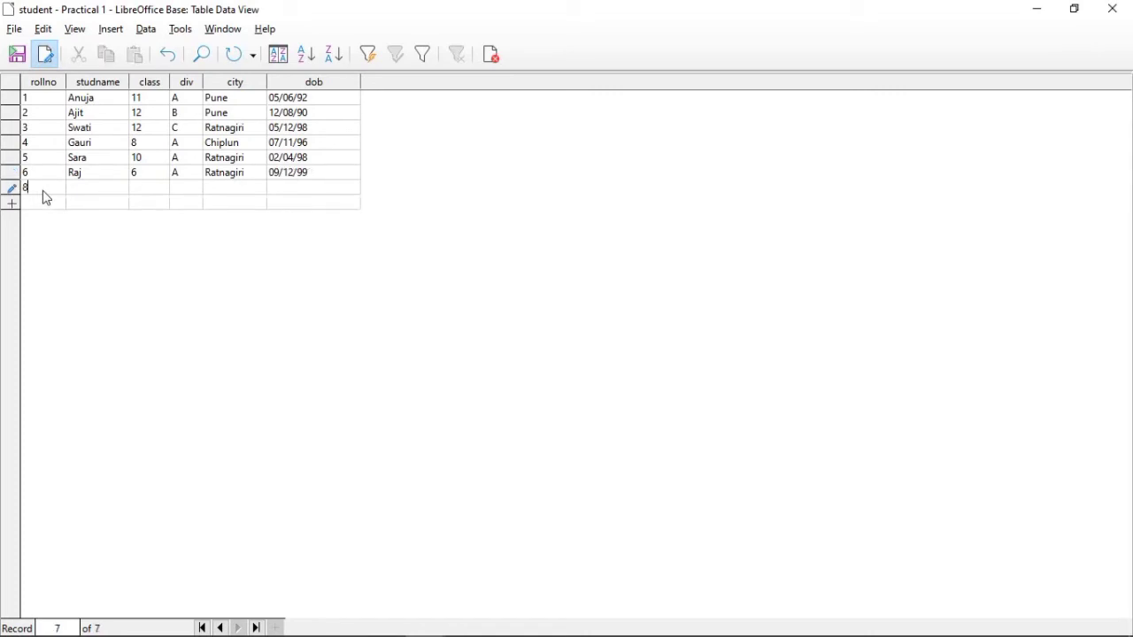
key(BackSpace)
text(7)
key(Return)
text(Arnav)
key(Return)
Step: Enter Pune as the seventh record's city
key(Return)
text(B)
key(BackSpace)
text(A)
key(Return)
text(pUNE)
key(BackSpace)
key(BackSpace)
key(BackSpace)
text(Pune)
Step: Enter the student's date of birth in the seventh record
click(314, 192)
text(5/4)
text(/)
text(199)
text(9)
Step: Start the eighth record with rollno 8, the student's name, class 5 and div B
click(33, 209)
text(8)
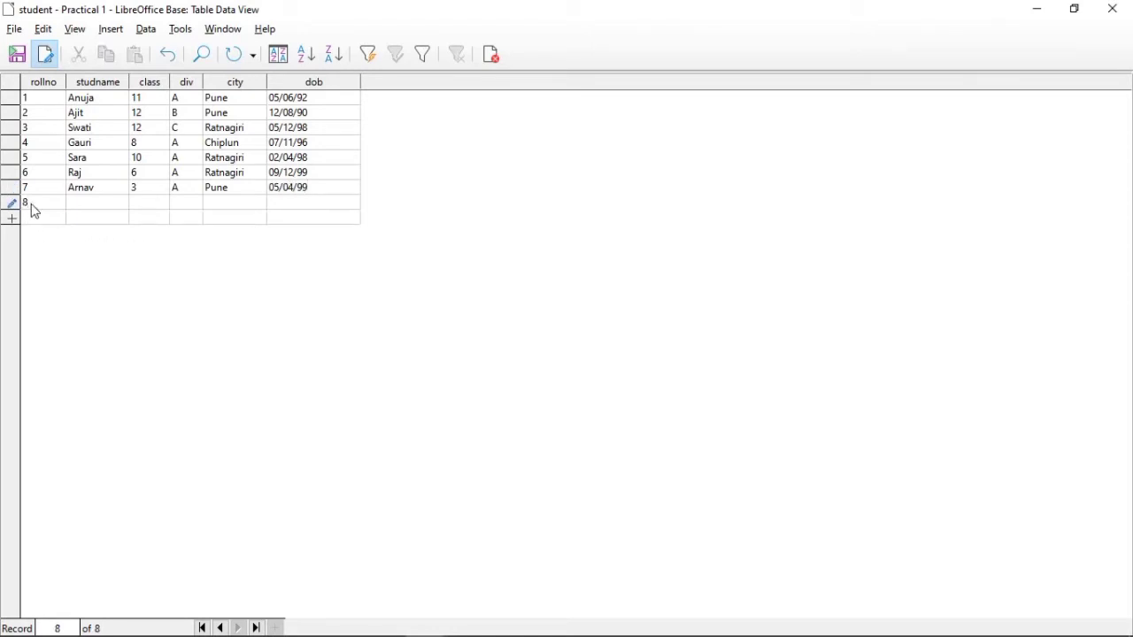
key(Tab)
text(Omkar)
click(154, 209)
text(5)
text(B)
Step: Enter Khed as the eighth record's city
click(226, 209)
text(kHER)
key(BackSpace)
key(BackSpace)
key(BackSpace)
key(BackSpace)
text(Khed)
Step: Enter the student's date of birth in the eighth record
click(302, 209)
text(3)
text(/)
text(8/199)
text(9)
key(BackSpace)
key(BackSpace)
key(BackSpace)
key(BackSpace)
text(2000)
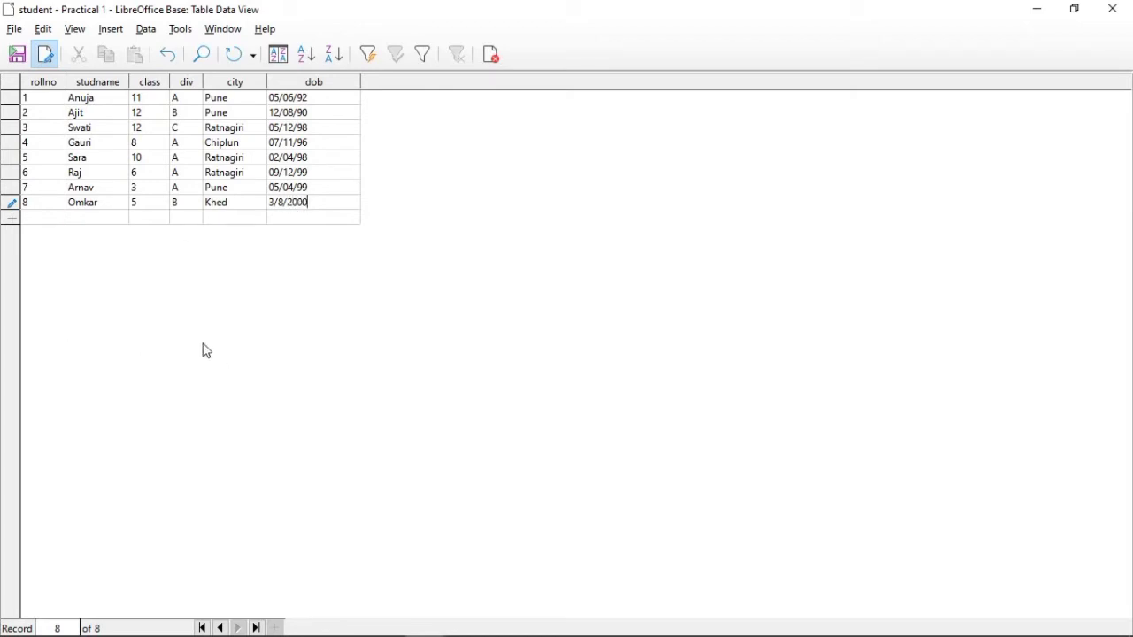
Step: Save the eighth record, close the student table's data view and return to the Practical 1 database window
key(ctrl+s)
drag(43, 81, 526, 250)
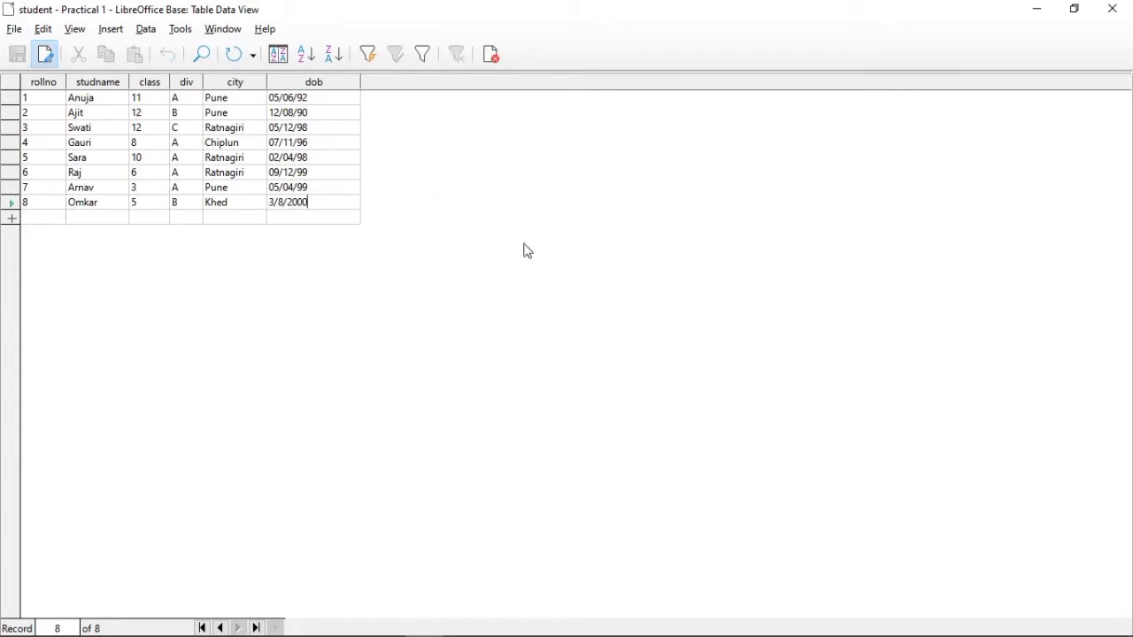
click(499, 58)
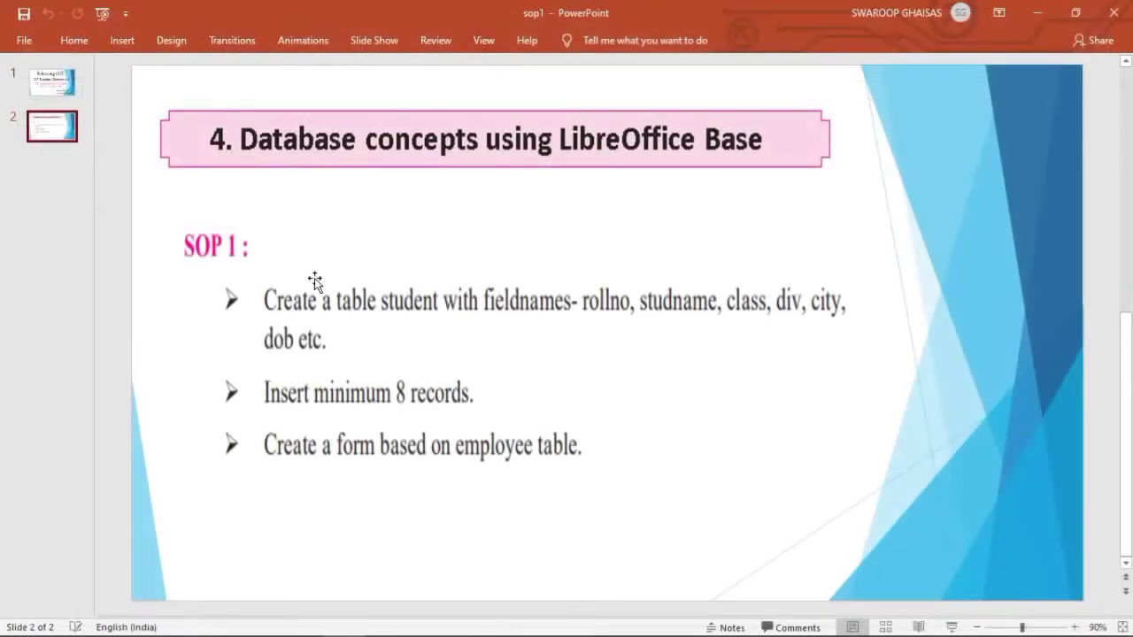
click(426, 623)
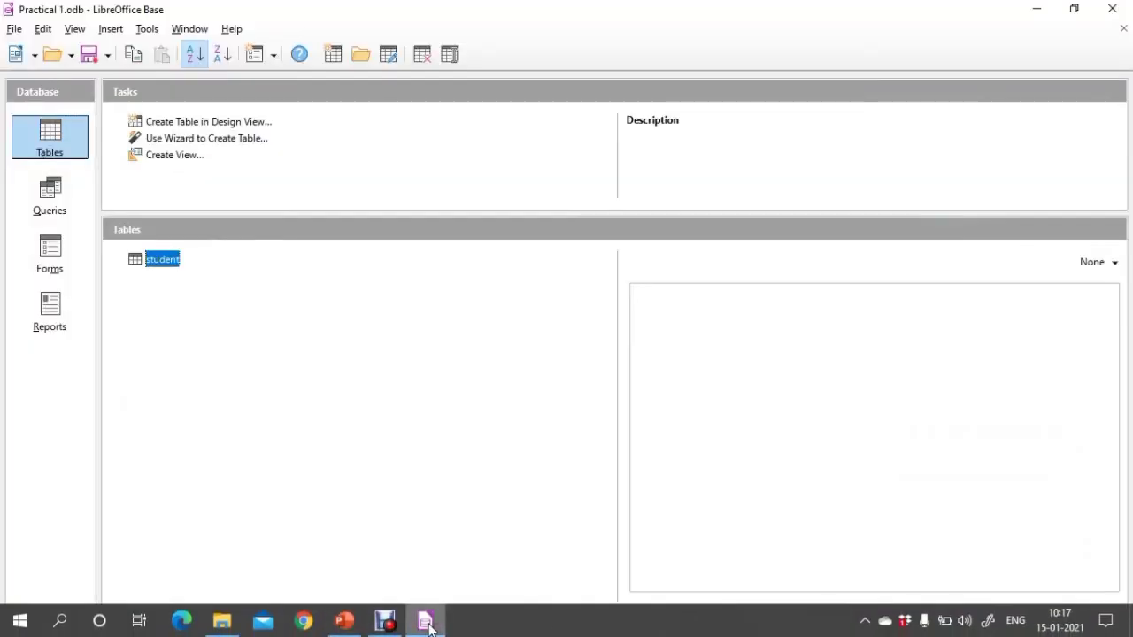
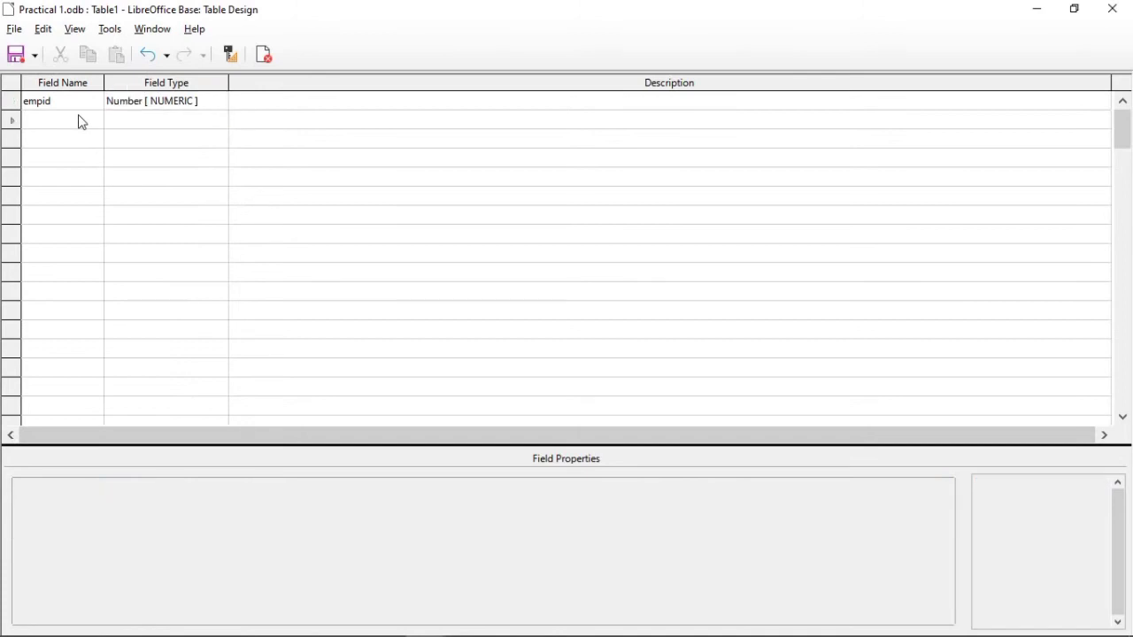
Step: Add the text fields empname, empdept and qual below empid in the new table's design
click(81, 116)
text(emp)
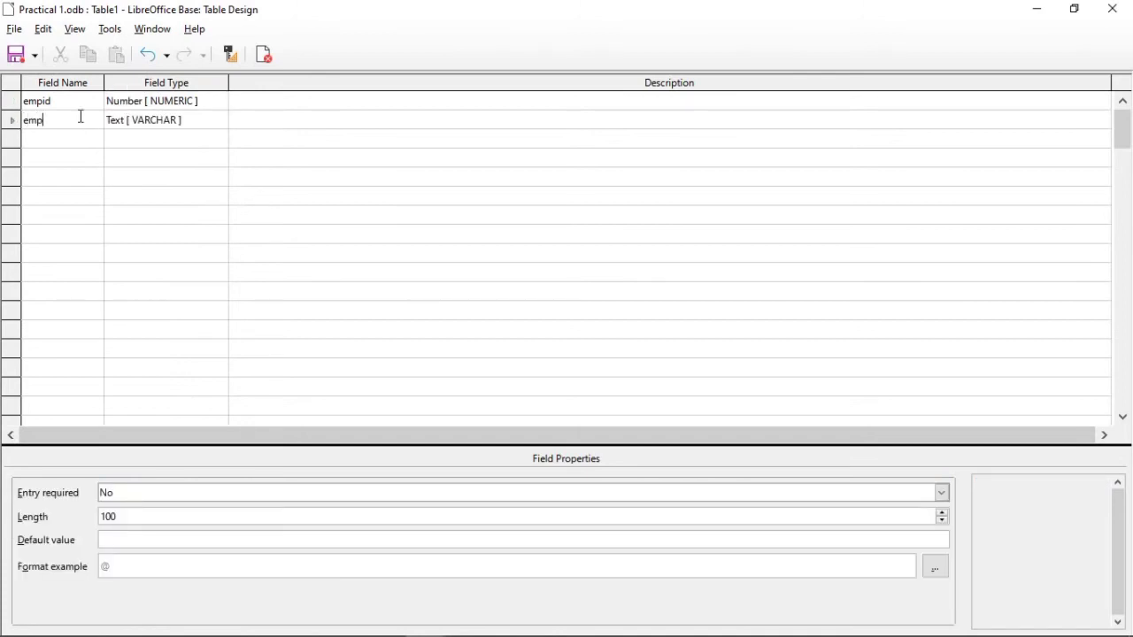
text(name)
click(78, 145)
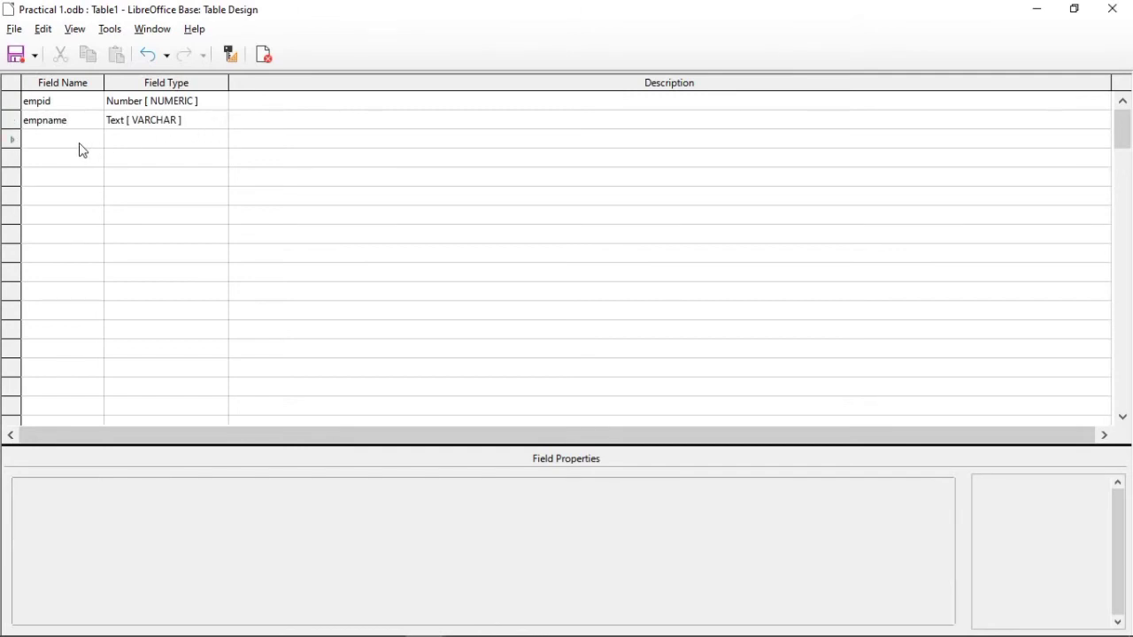
text(emp)
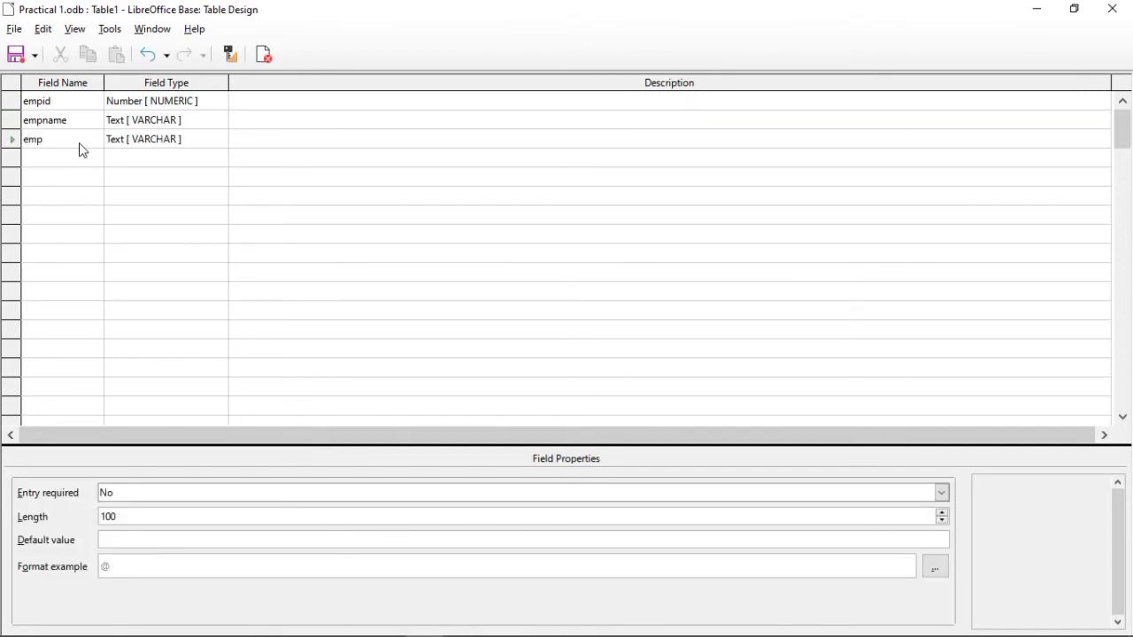
text(dep)
click(76, 163)
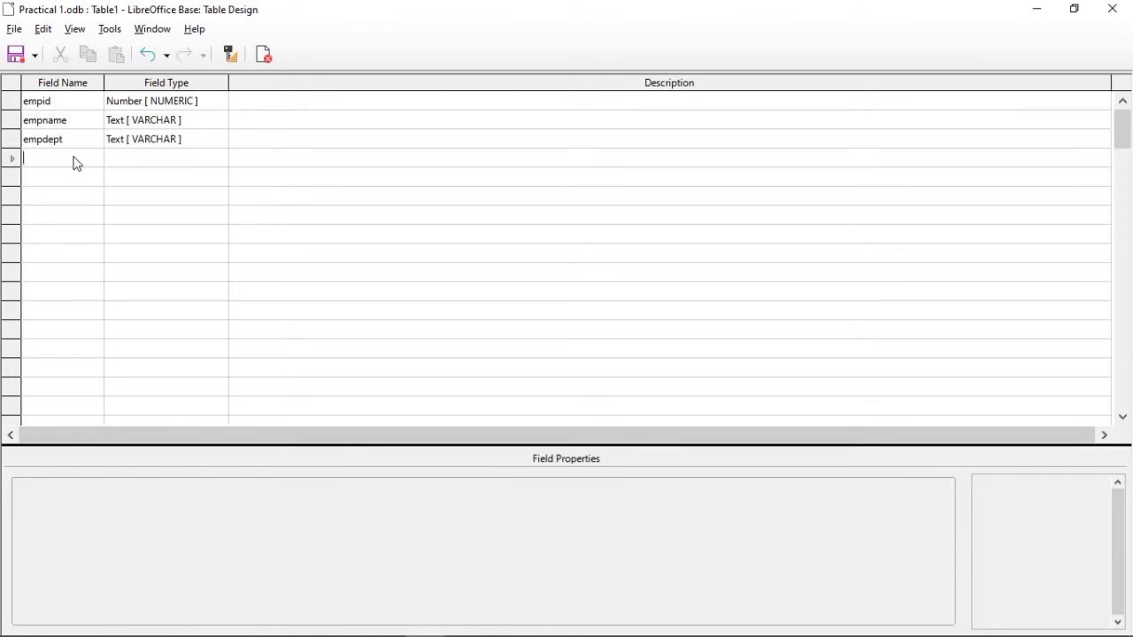
text(qual)
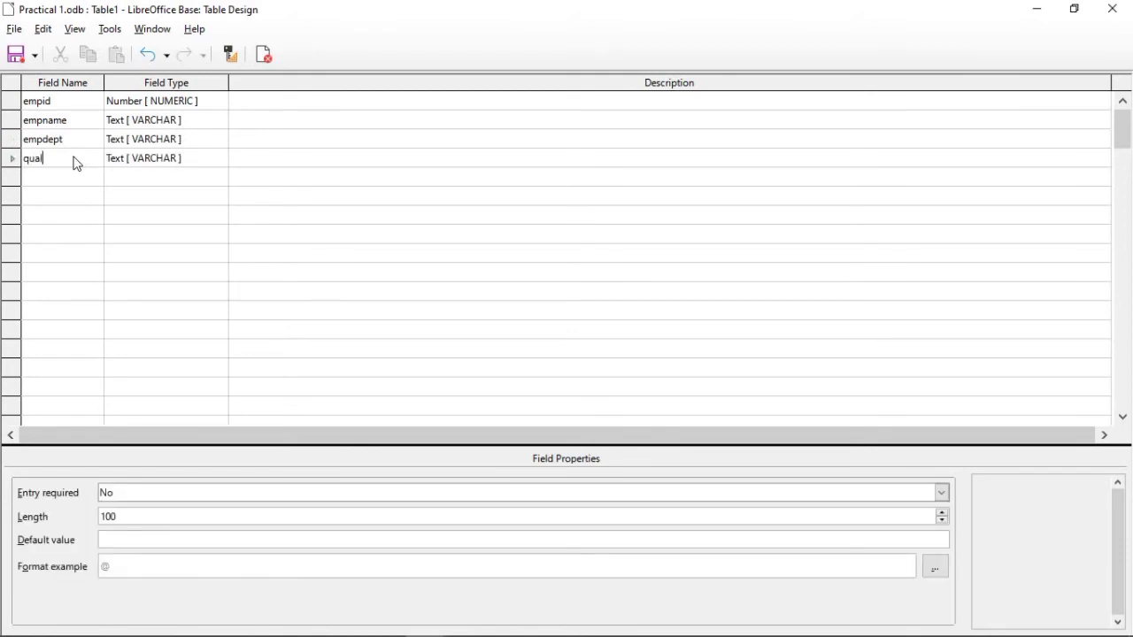
Step: Add a jdate field with the Date [ DATE ] type below qual
click(70, 182)
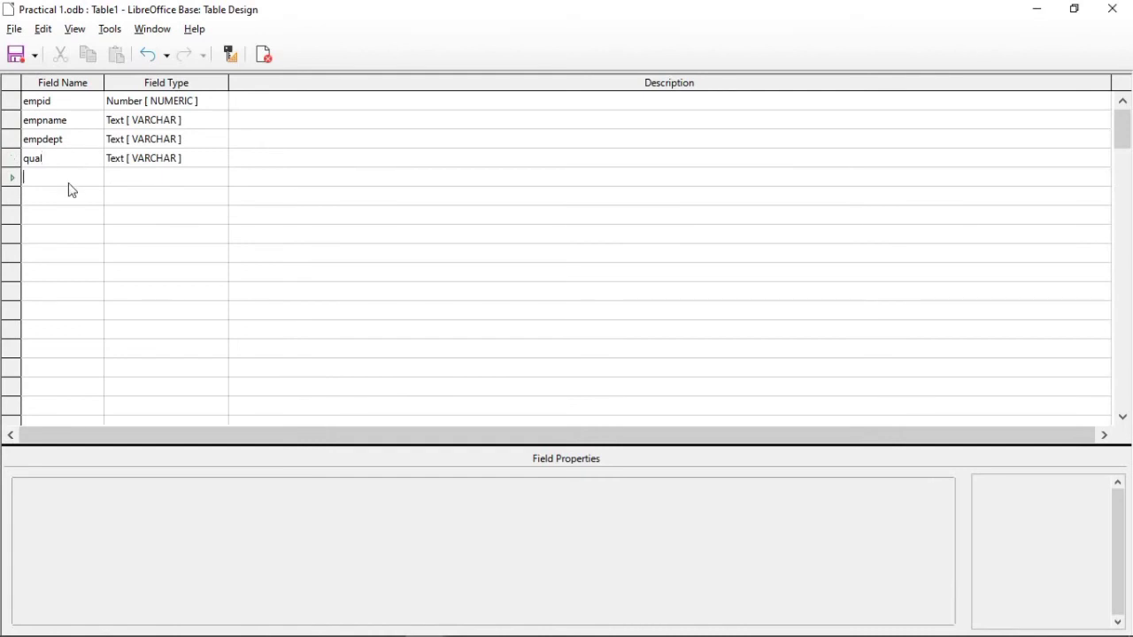
text(jdate)
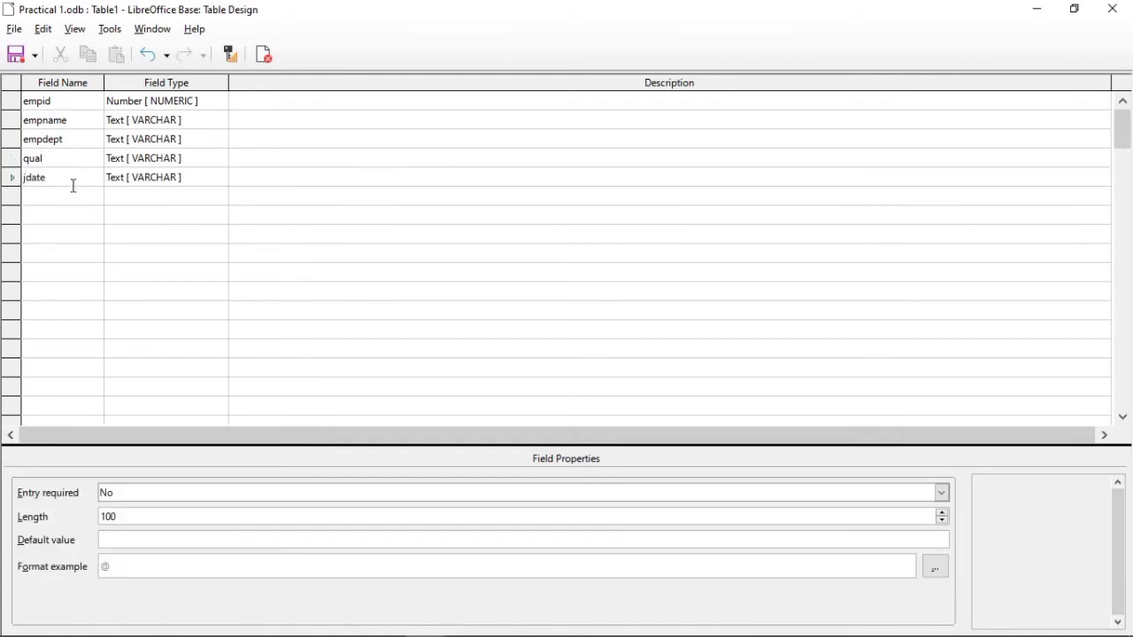
click(224, 176)
click(221, 176)
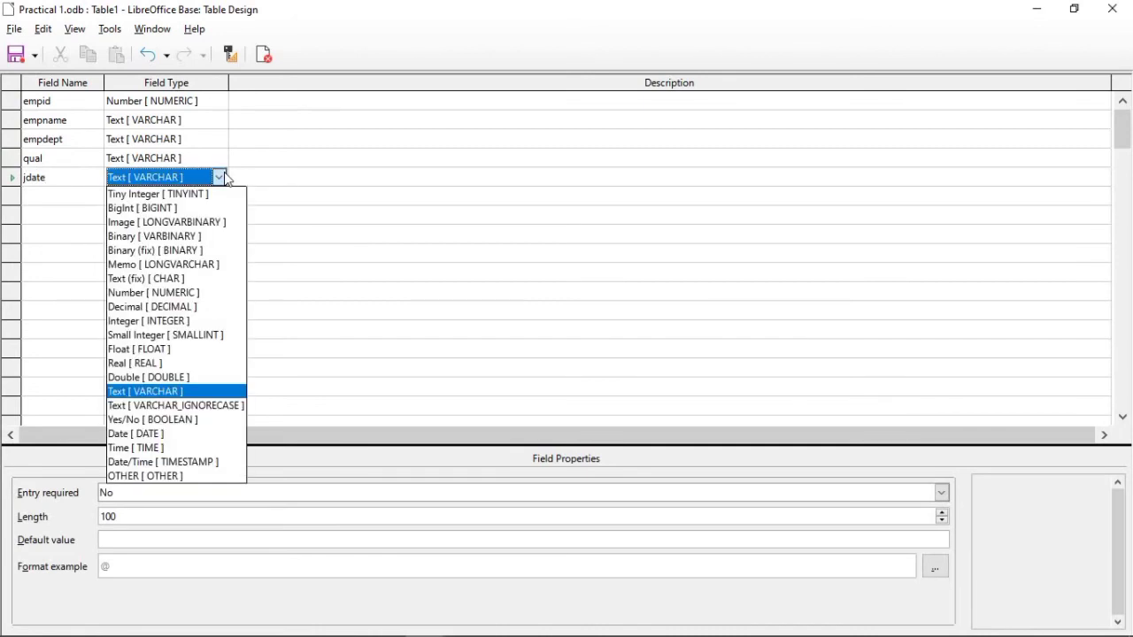
click(174, 434)
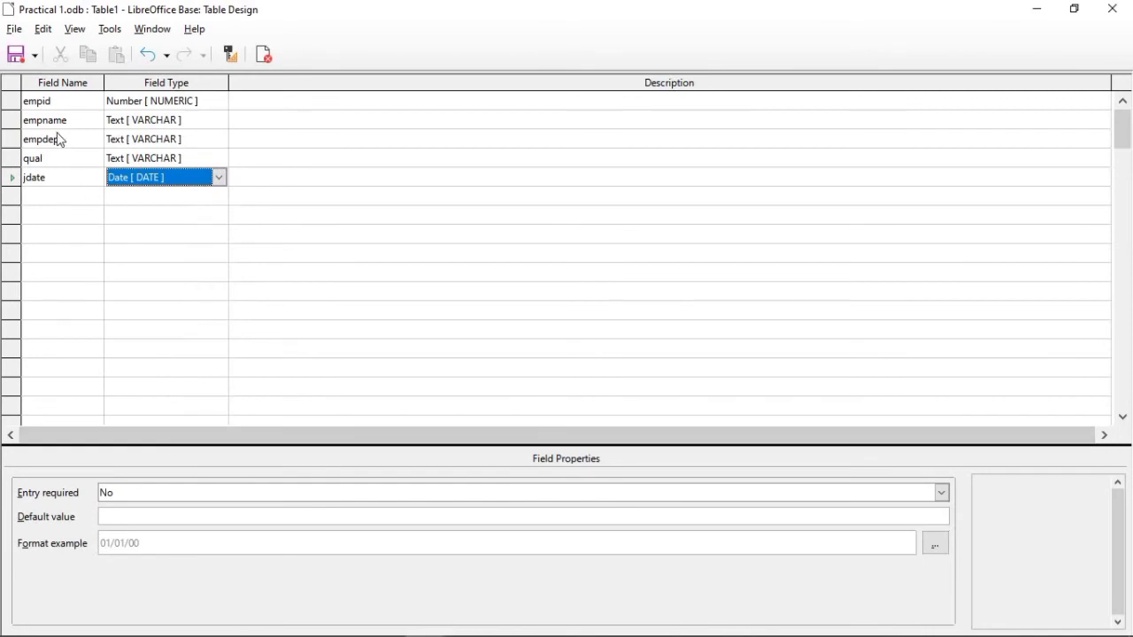
Step: Add a sal field with the Number [ NUMERIC ] type below jdate
click(42, 201)
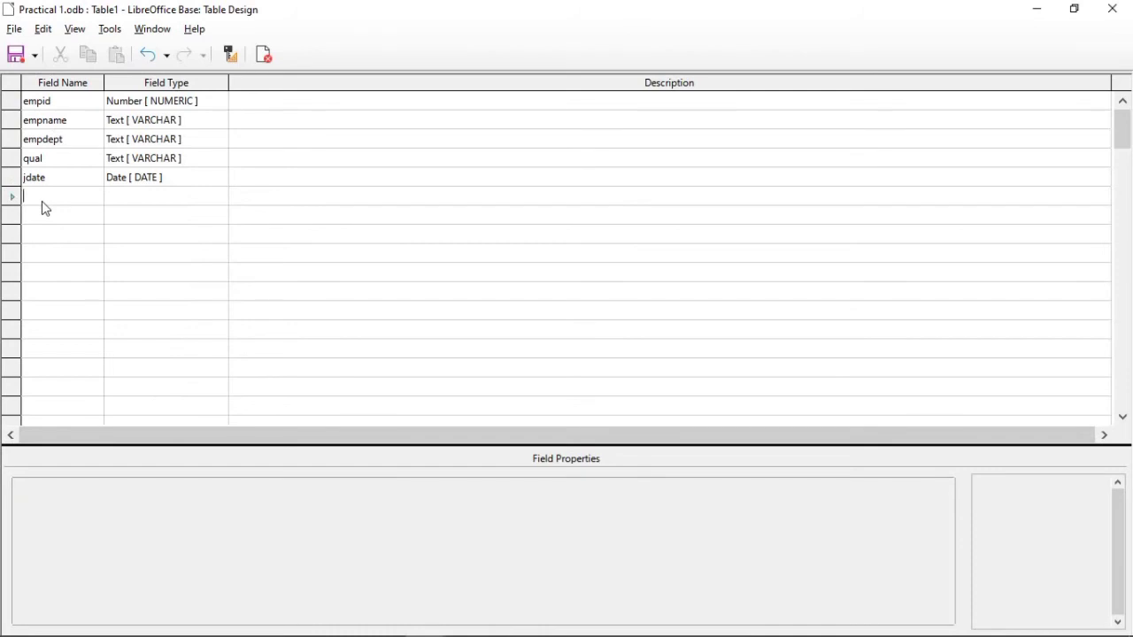
text(sal)
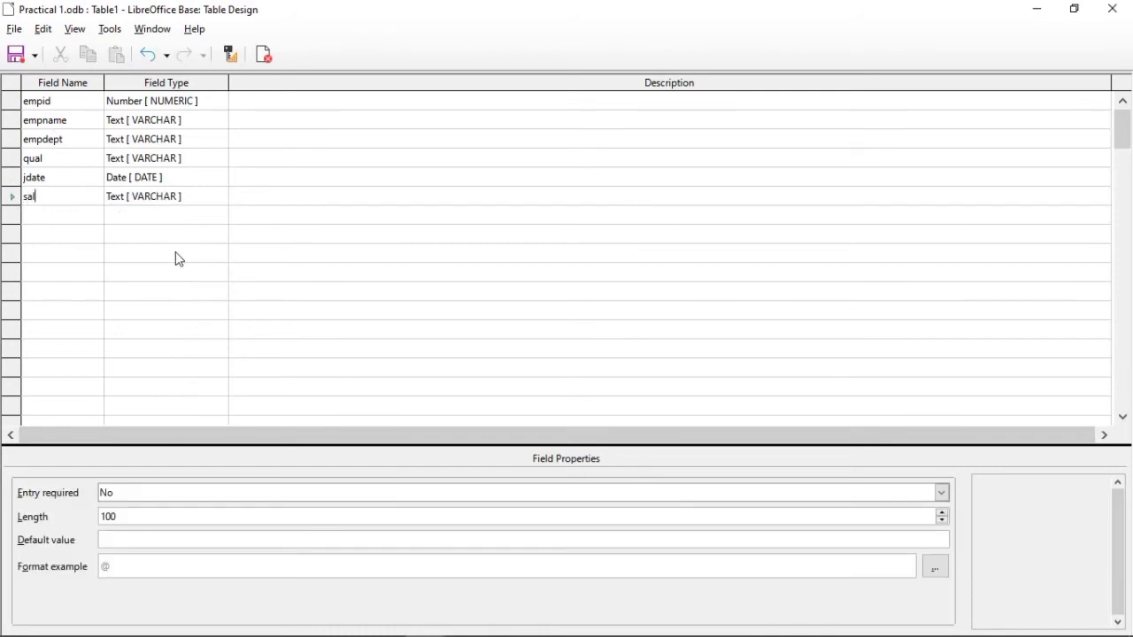
click(223, 206)
click(219, 196)
key(n)
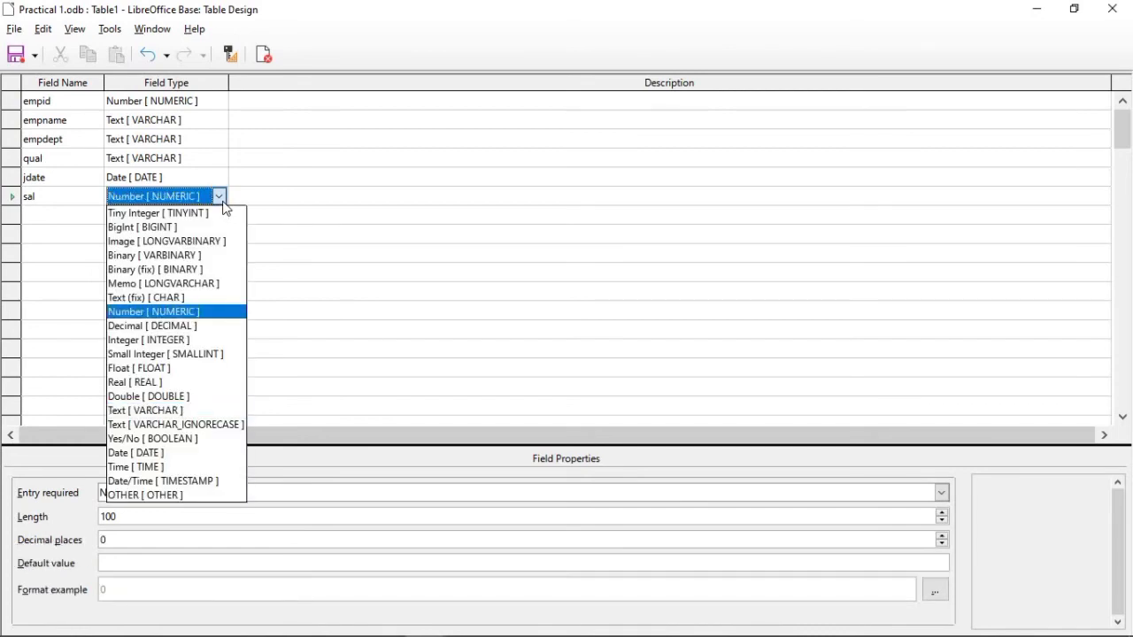
key(Return)
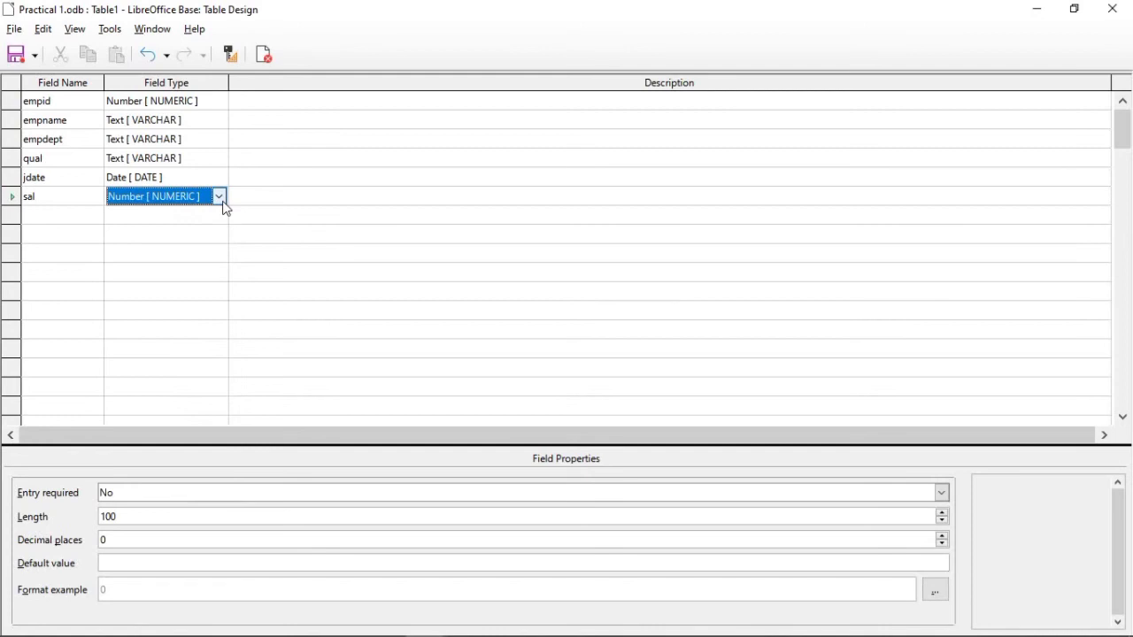
Step: Make empid the primary key of the table
click(19, 102)
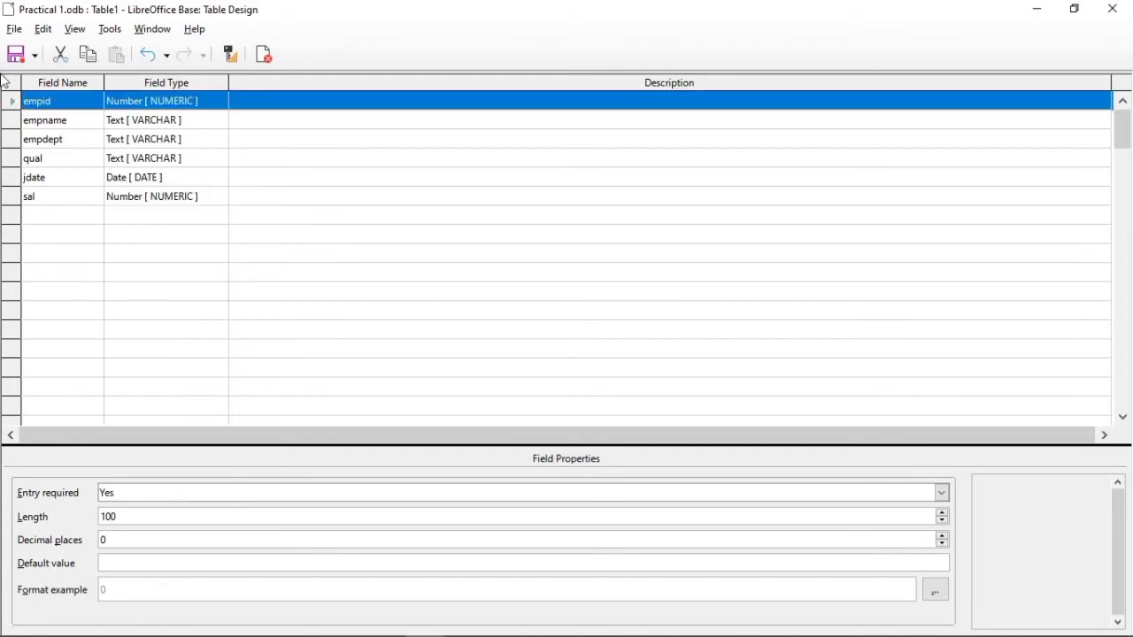
right_click(11, 105)
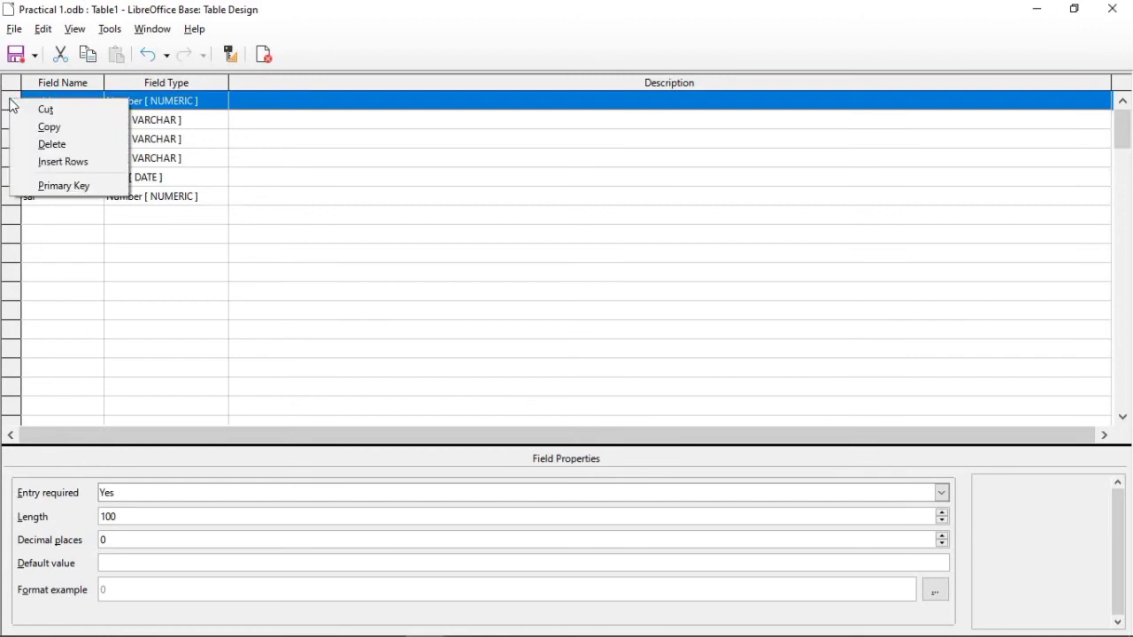
click(42, 183)
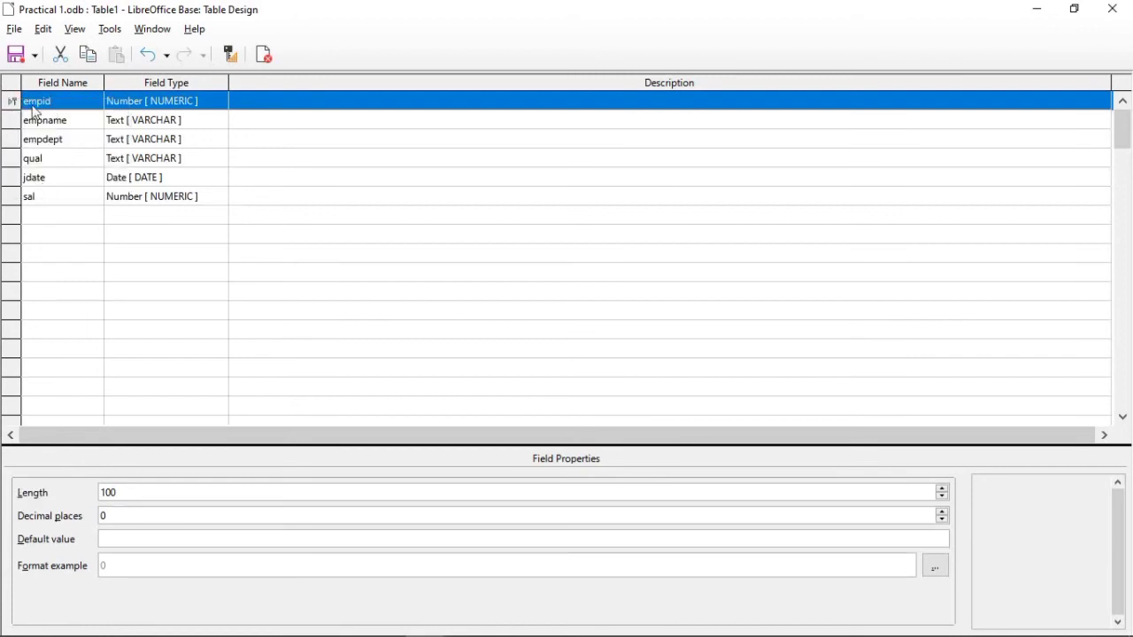
Step: Save the table as employee and close its design
click(12, 58)
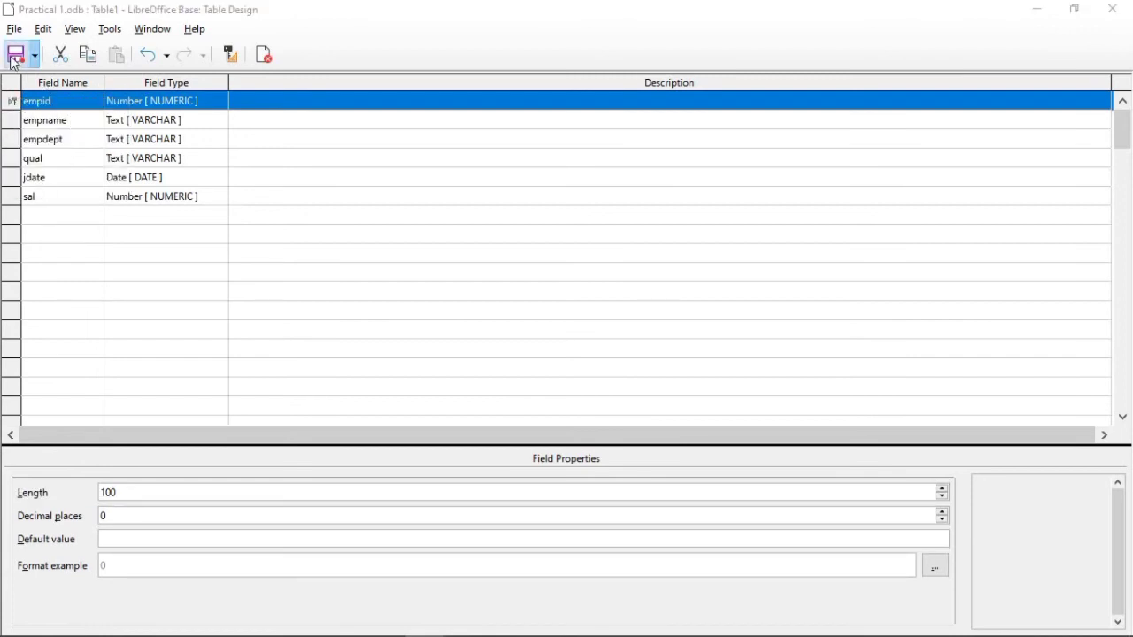
key(BackSpace)
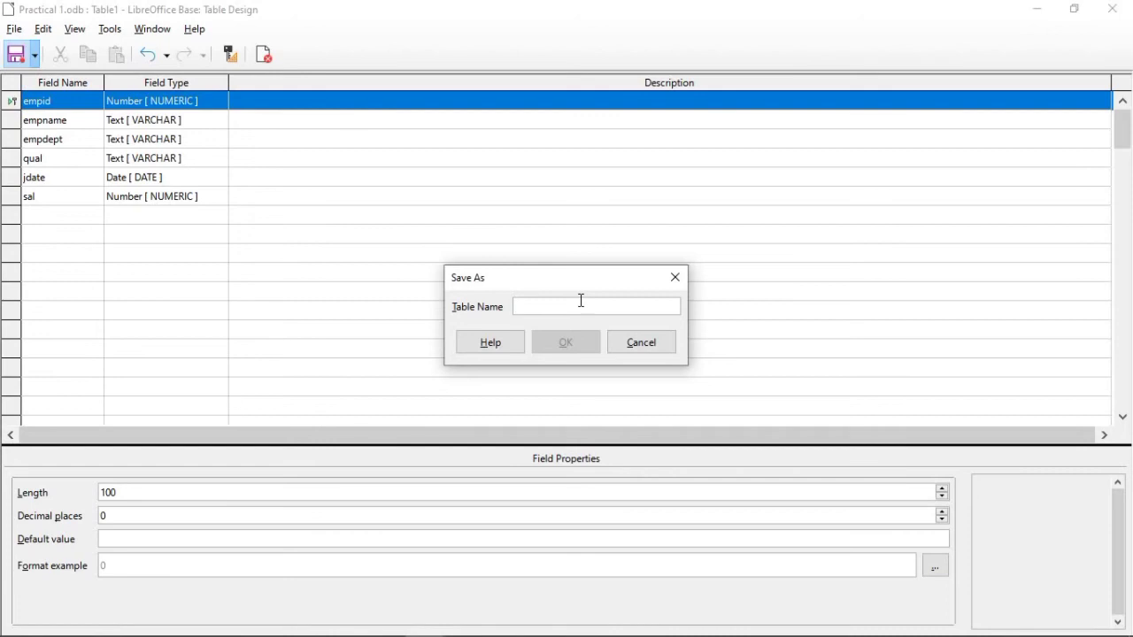
text(emplolyee)
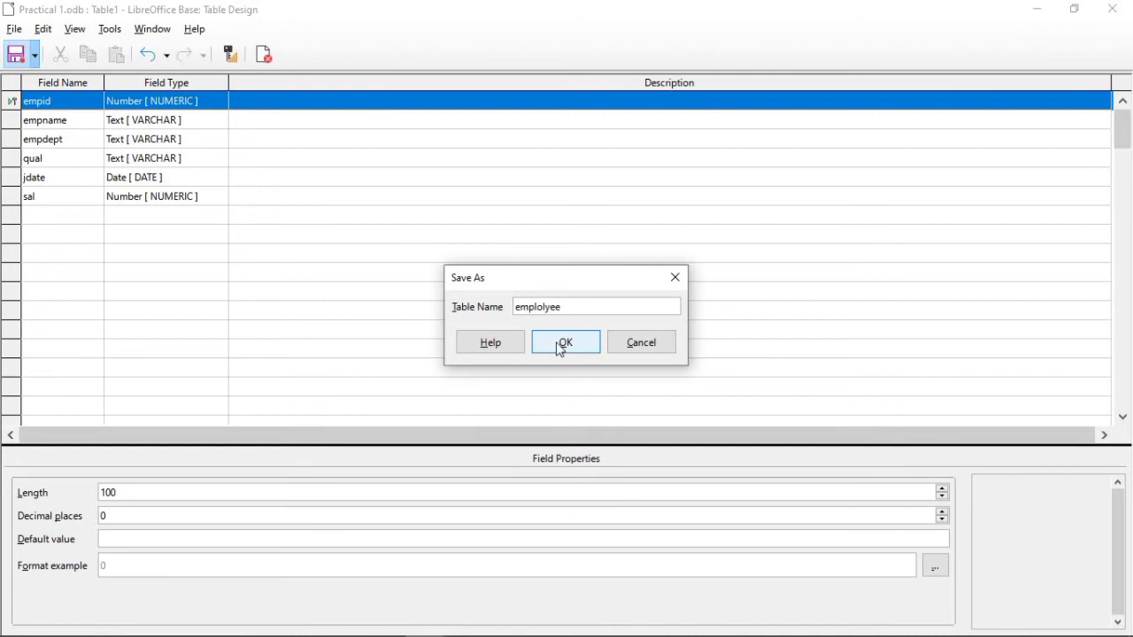
key(BackSpace)
click(547, 345)
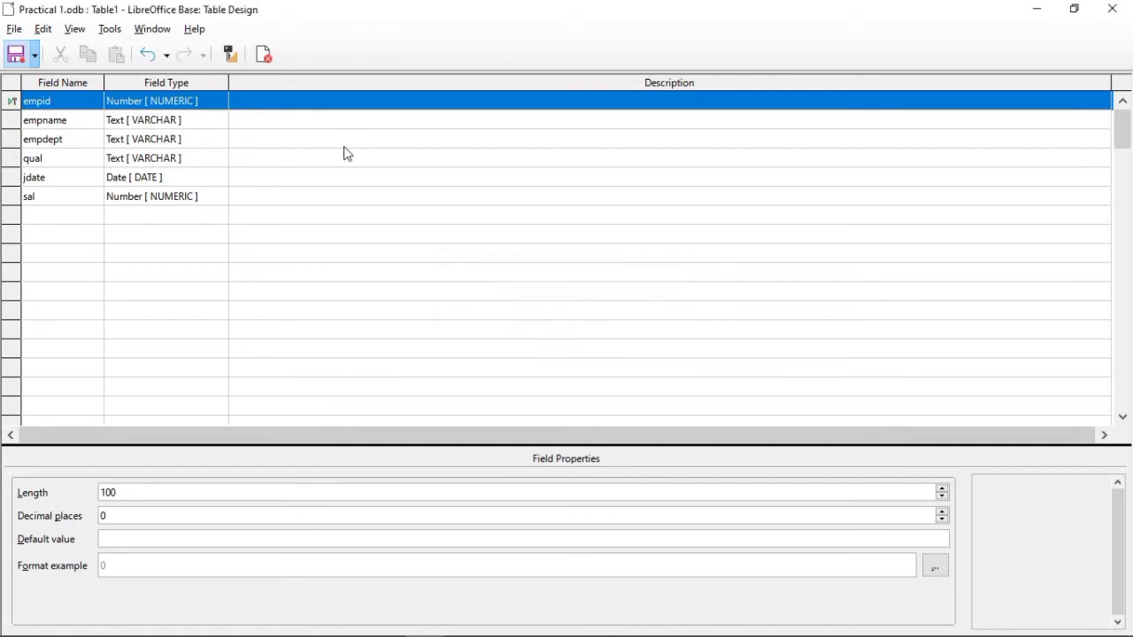
click(270, 62)
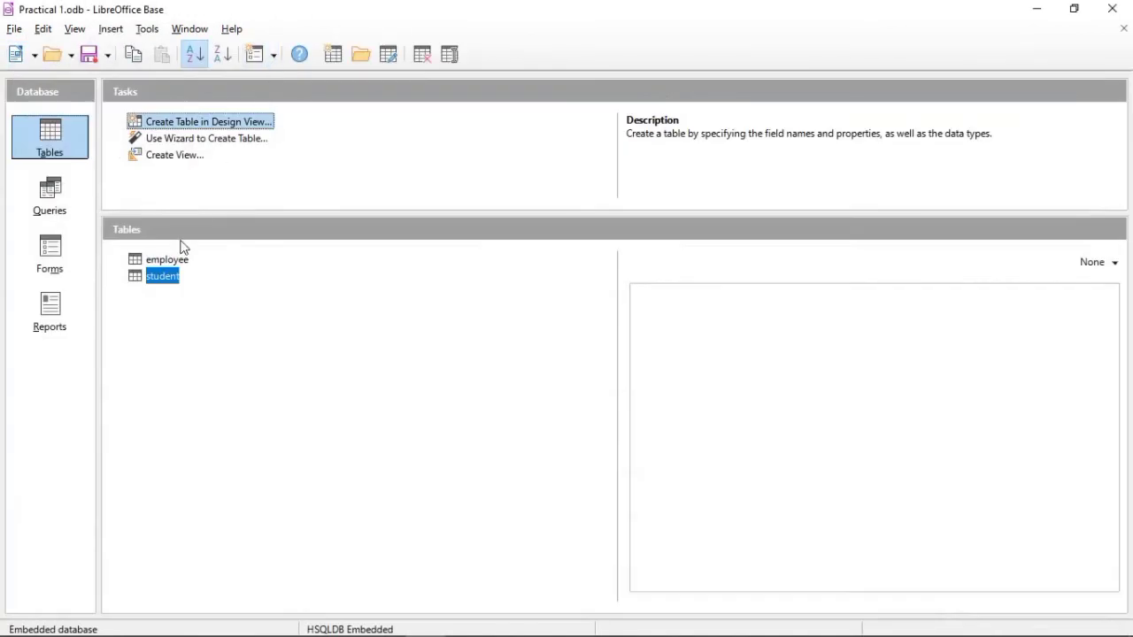
Step: Check the columns in the employee table's data view, close it and switch to the database's forms
click(165, 262)
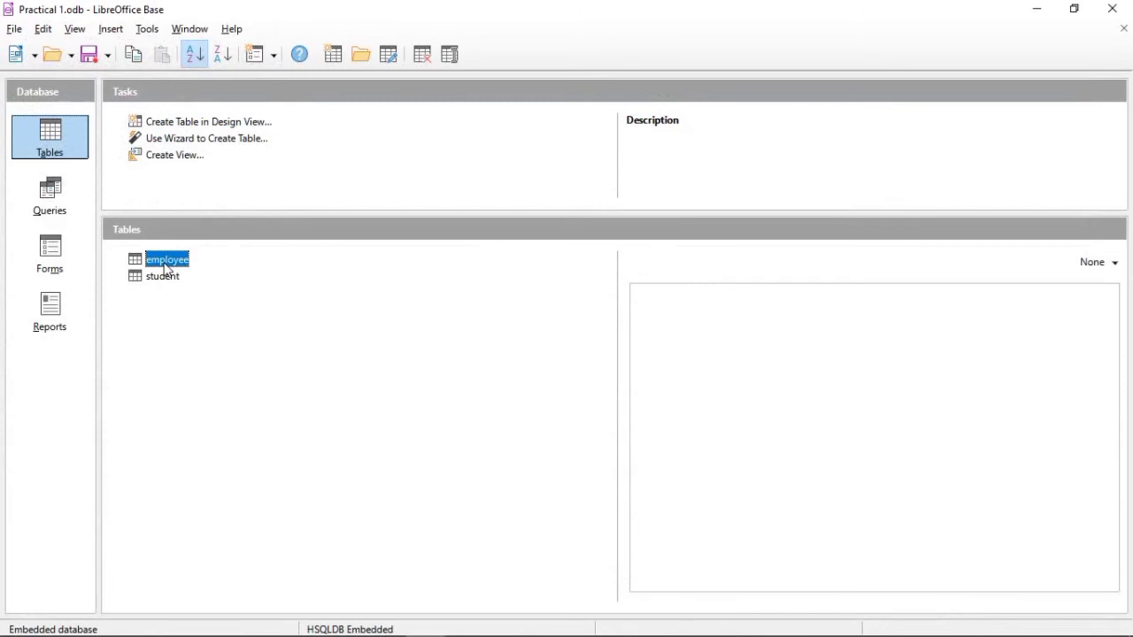
double_click(157, 262)
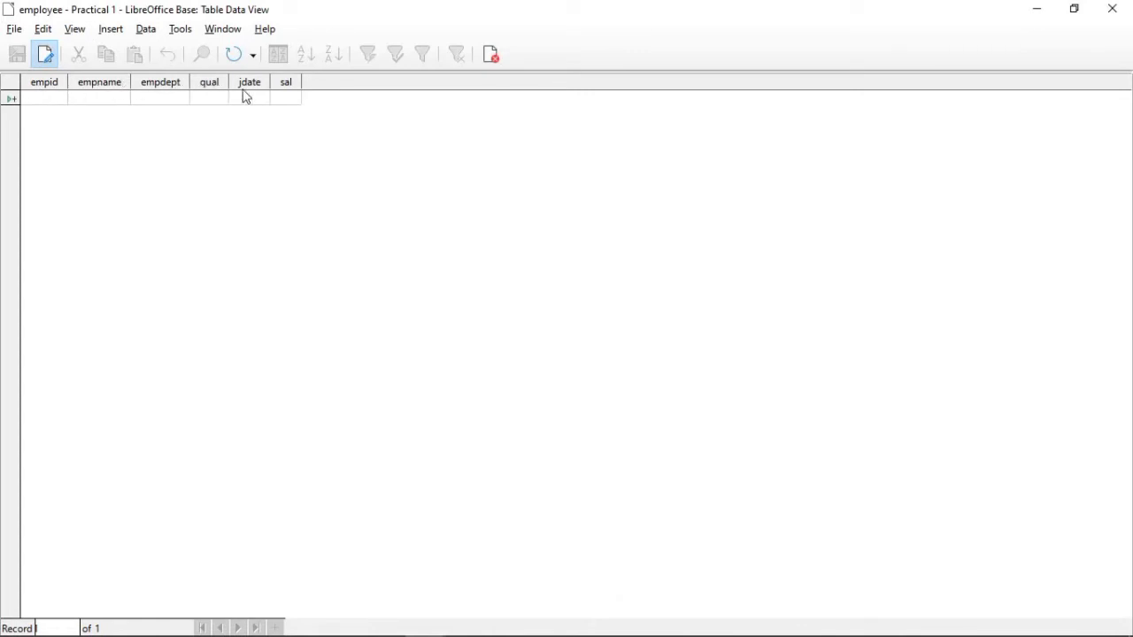
click(496, 58)
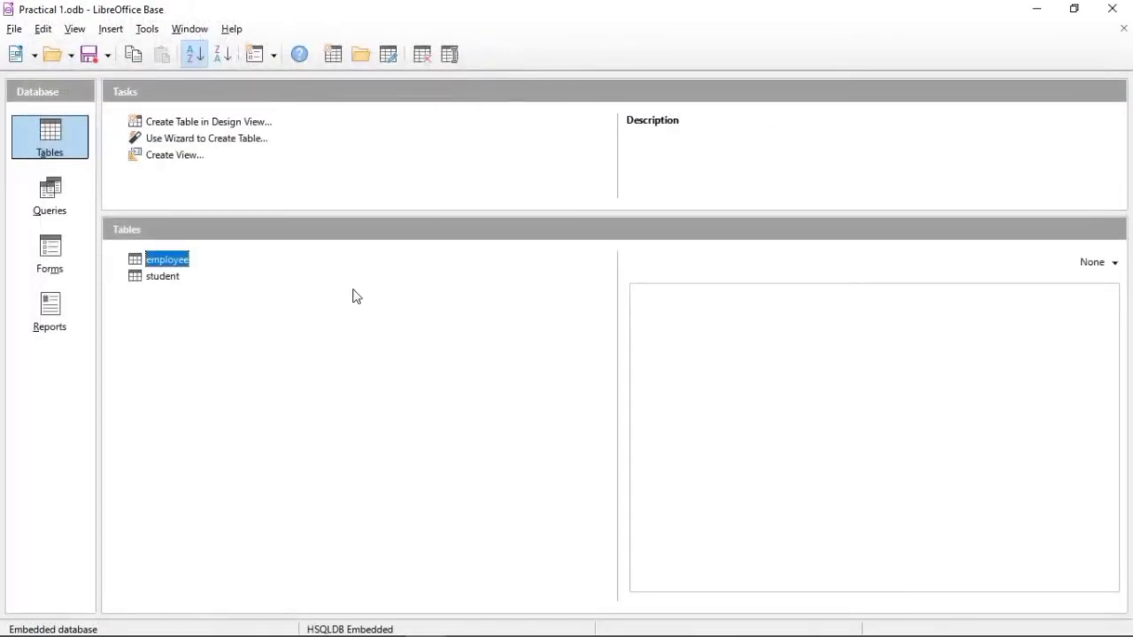
click(51, 257)
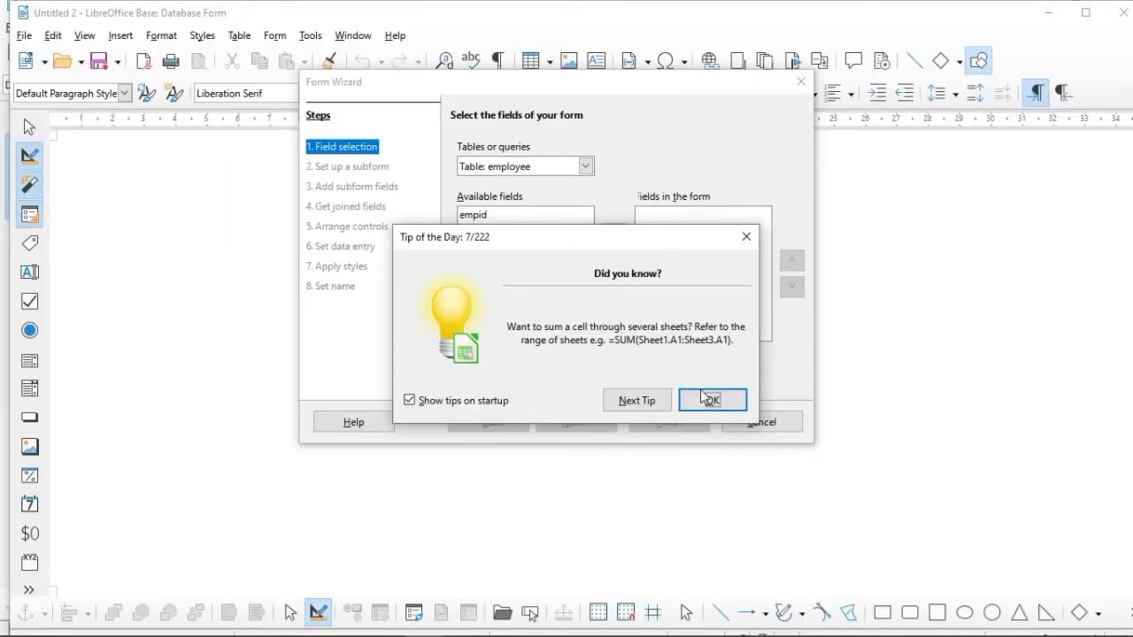
click(713, 401)
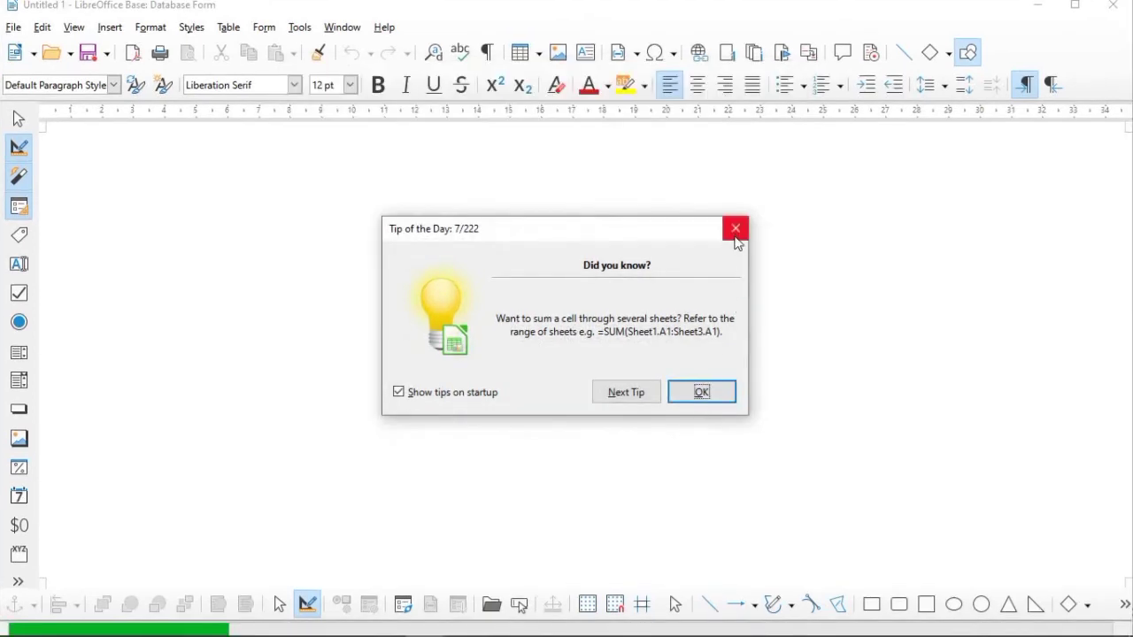
click(735, 232)
click(1110, 7)
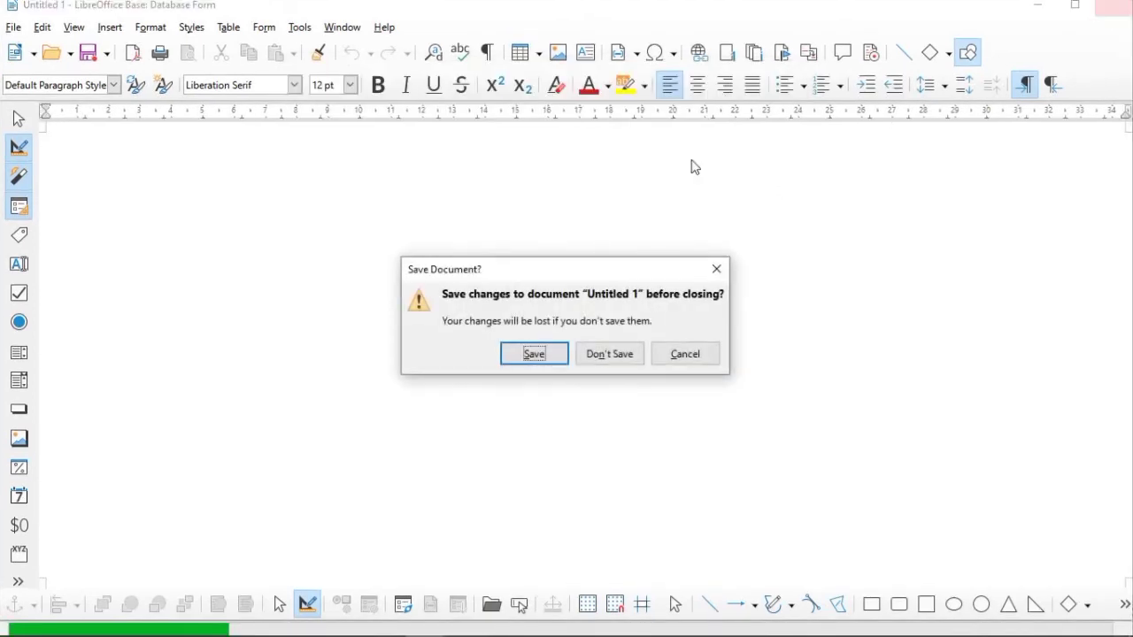
click(583, 357)
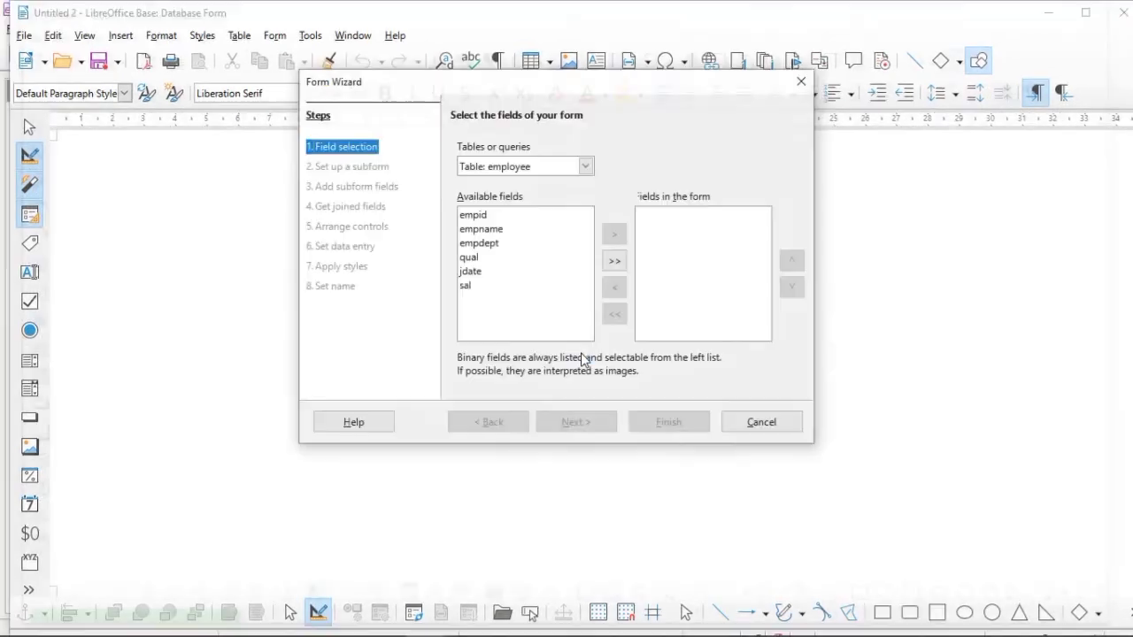
click(766, 425)
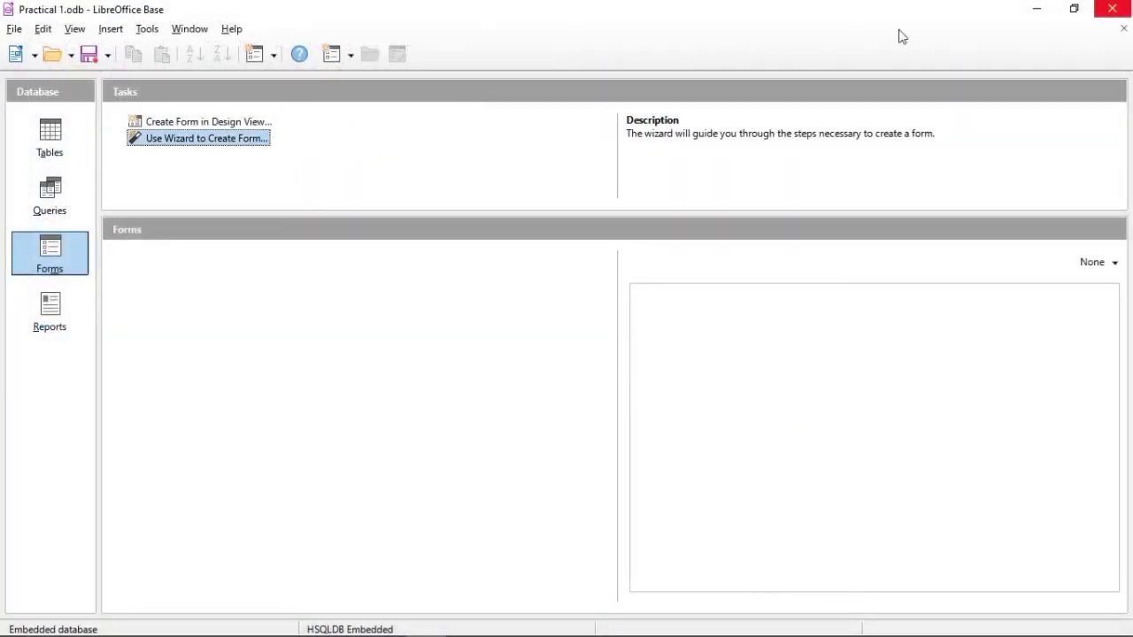
Step: Start a form with the wizard based on the employee table and include empid, empname, empdept, qual, jdate and sal
click(164, 140)
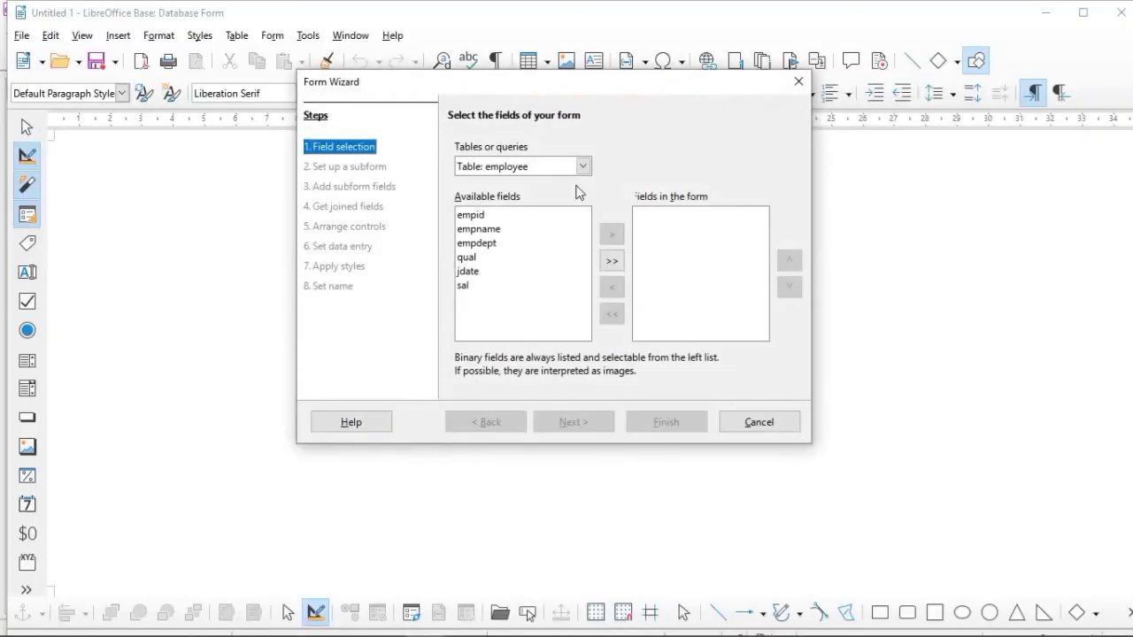
click(584, 166)
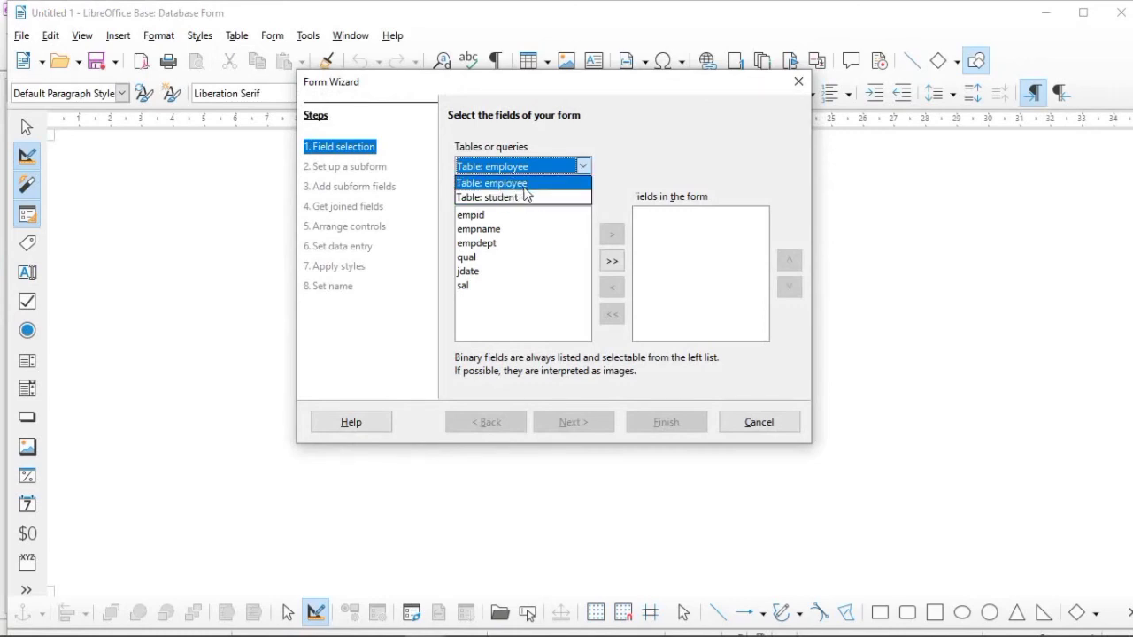
click(524, 189)
click(472, 218)
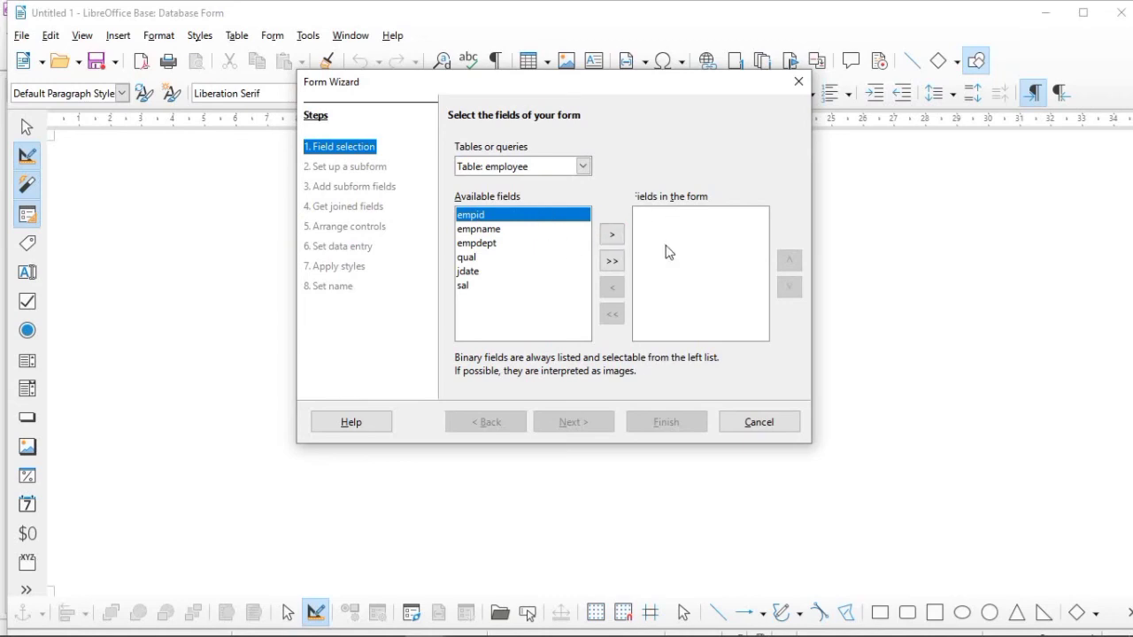
click(611, 234)
click(613, 235)
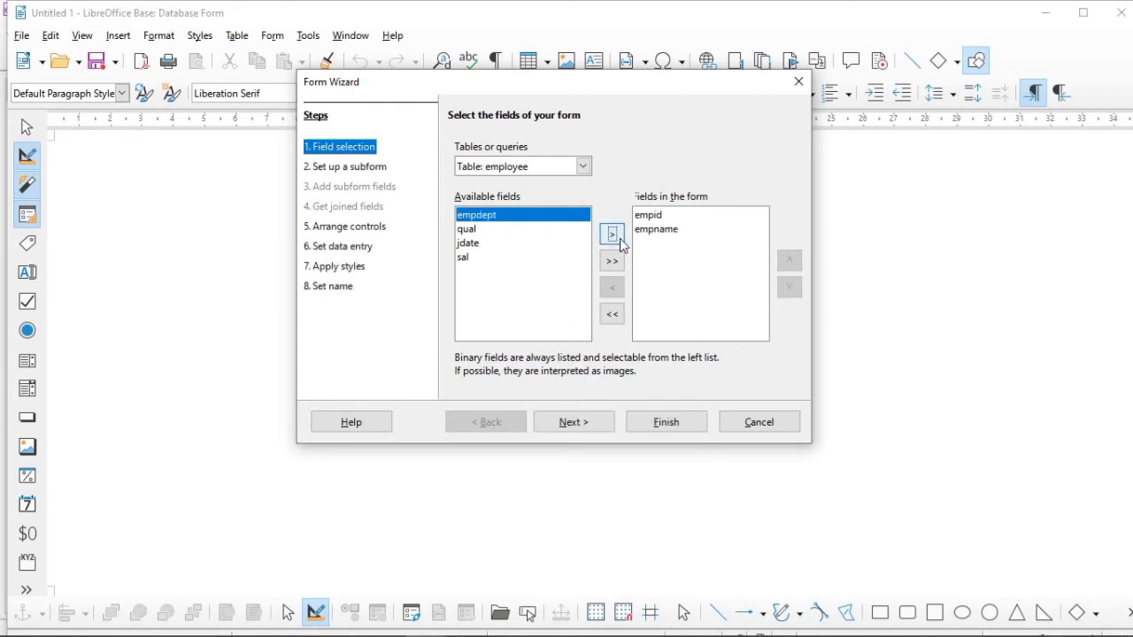
click(613, 236)
click(621, 238)
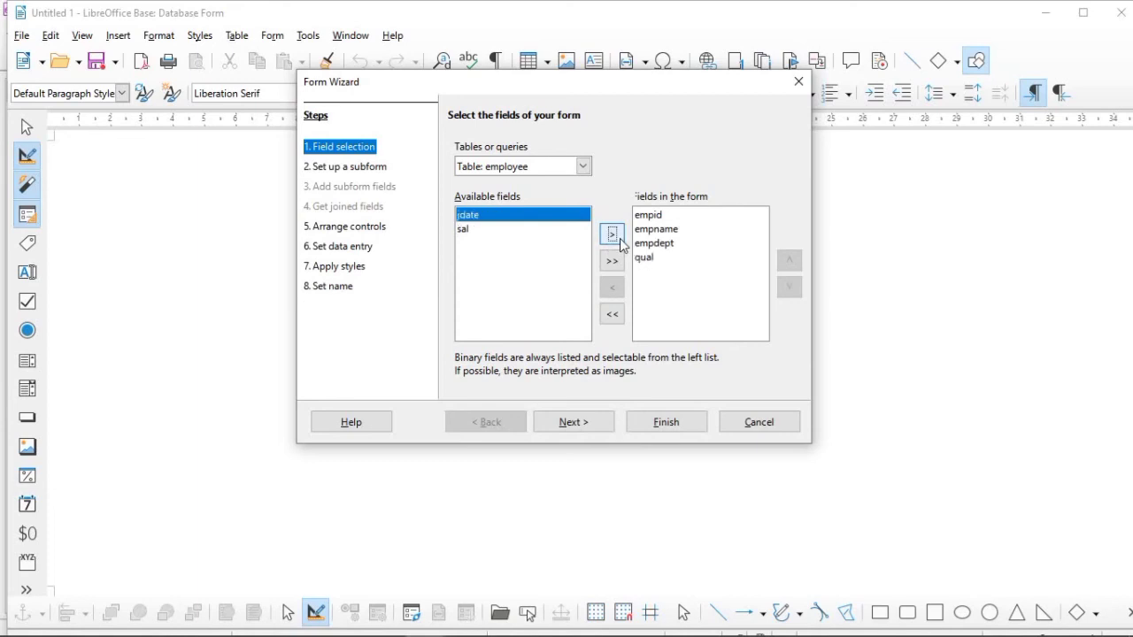
click(620, 238)
click(621, 238)
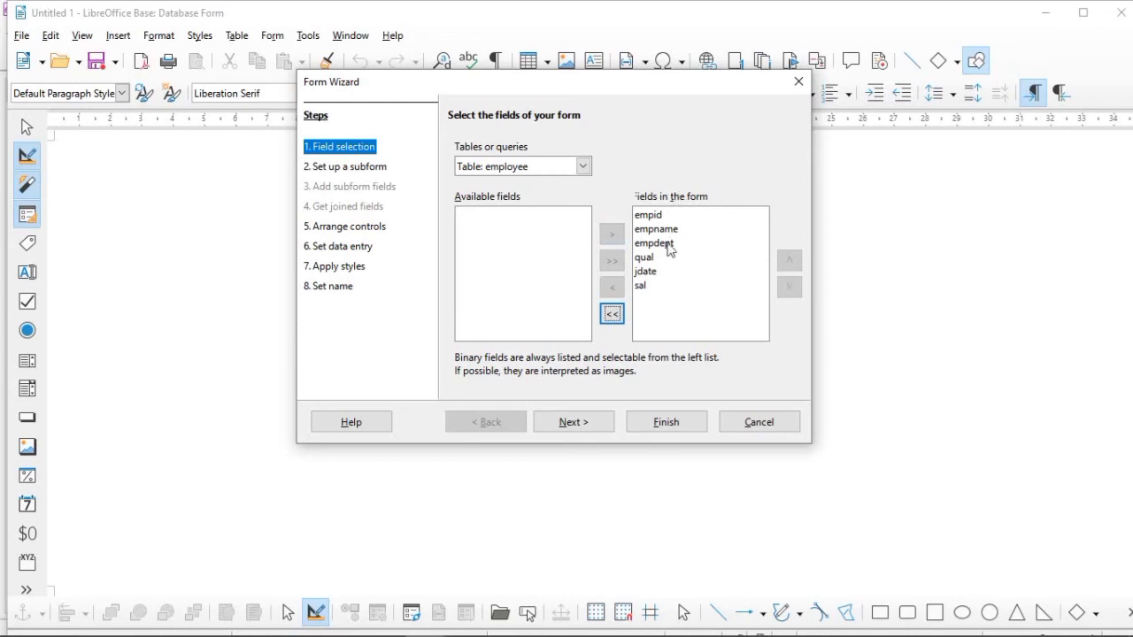
Step: Leave out a subform and arrange the main form's controls as Columnar - Labels Left
click(572, 424)
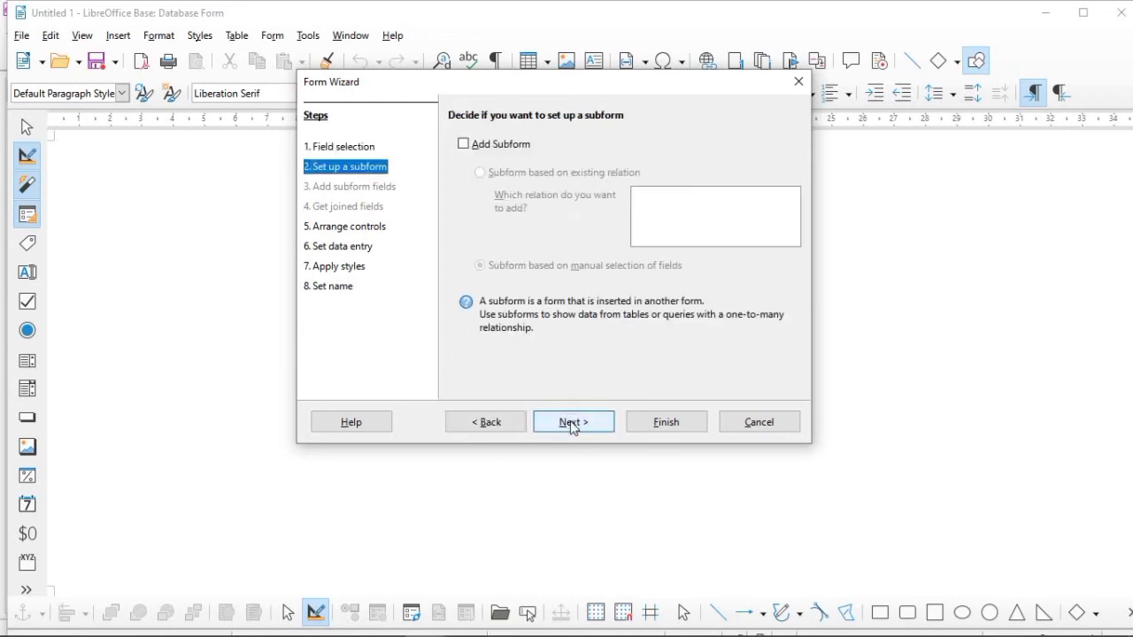
click(572, 424)
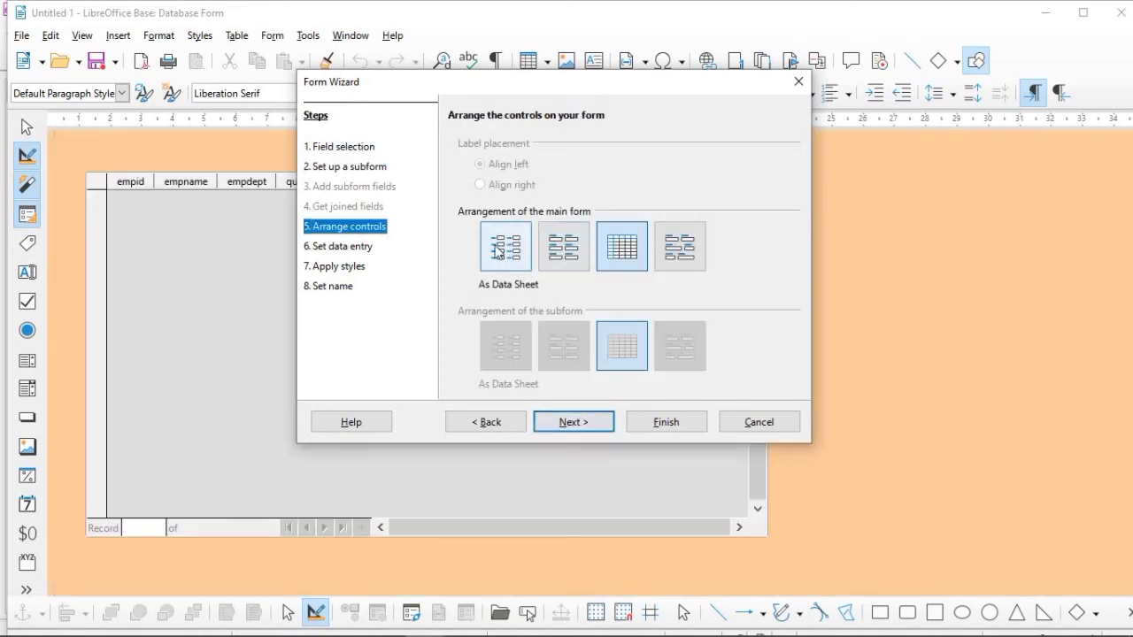
click(501, 252)
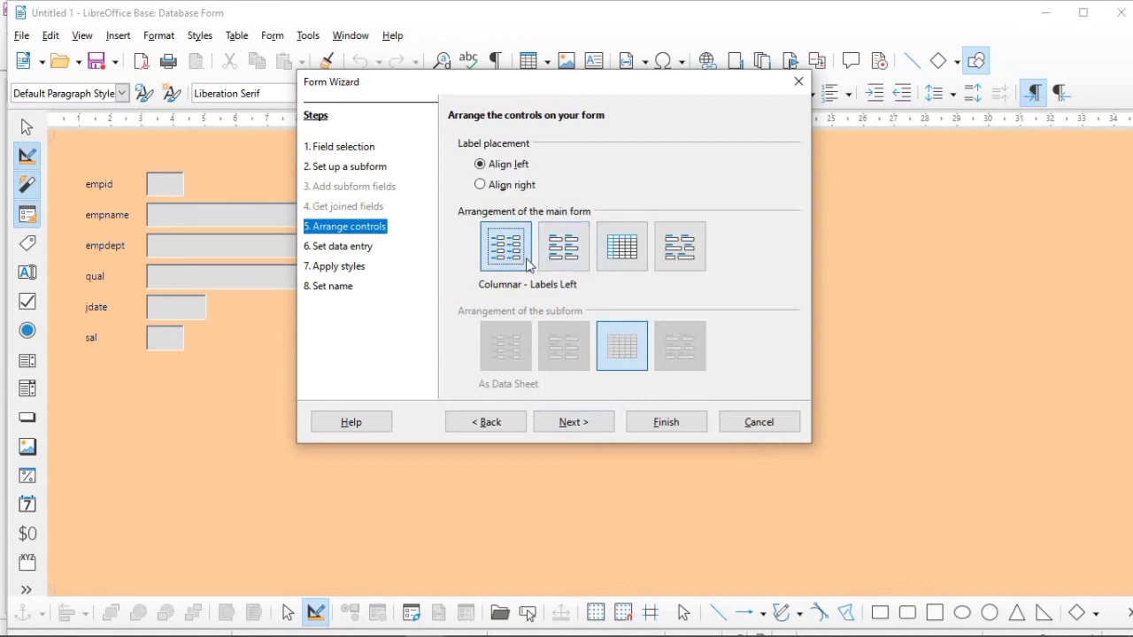
click(561, 252)
click(616, 258)
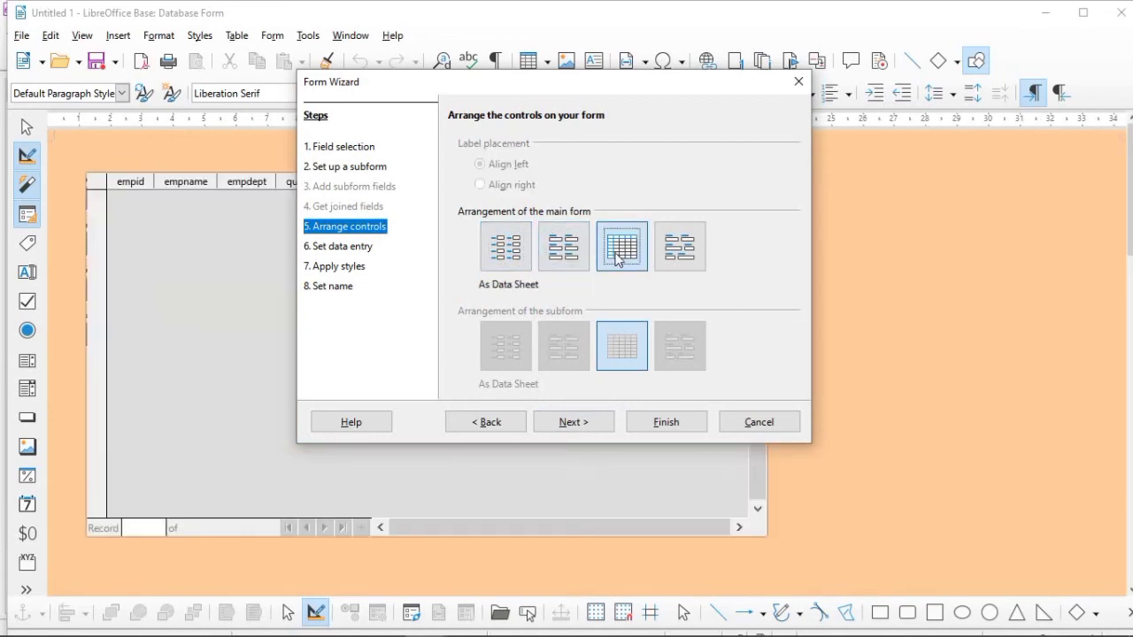
click(674, 254)
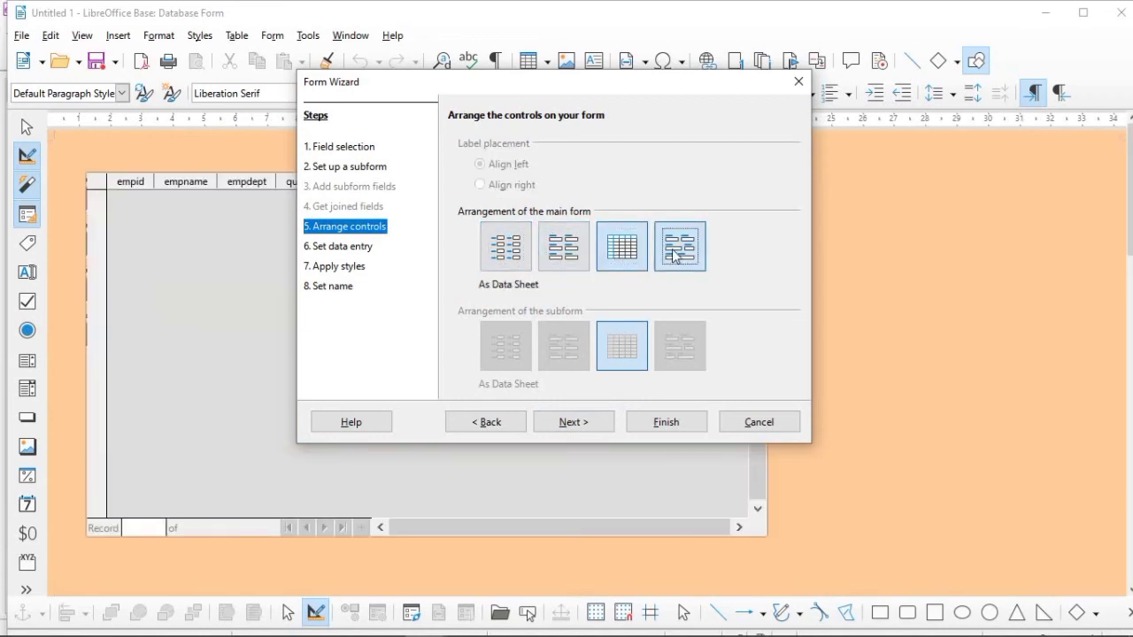
click(505, 261)
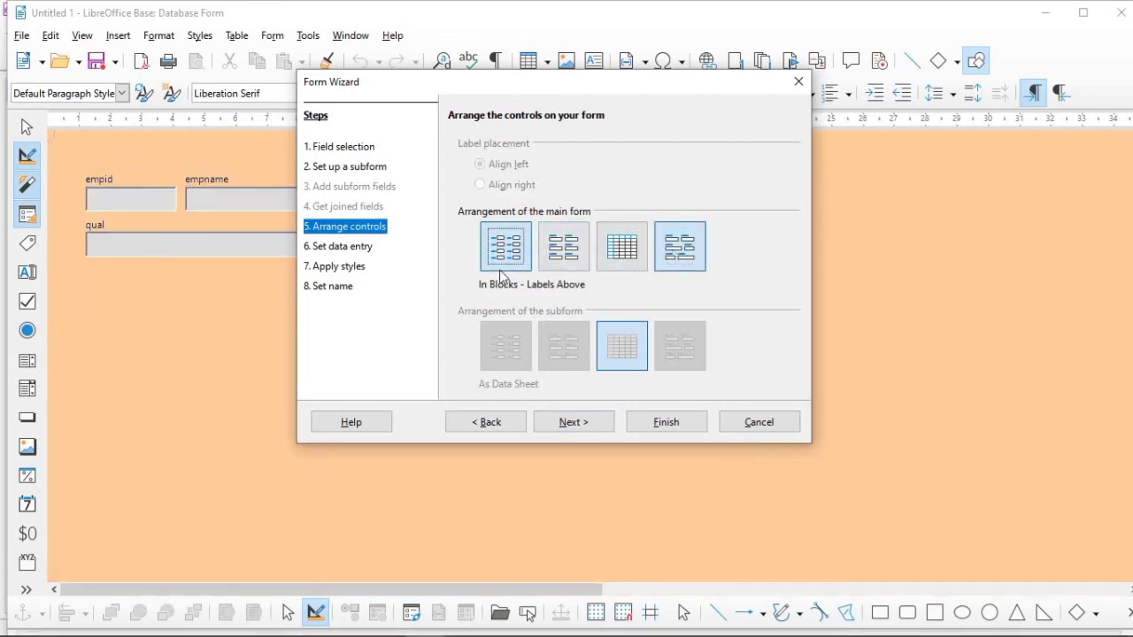
Step: Keep the form set to display all data and apply the Ice Blue style
click(566, 428)
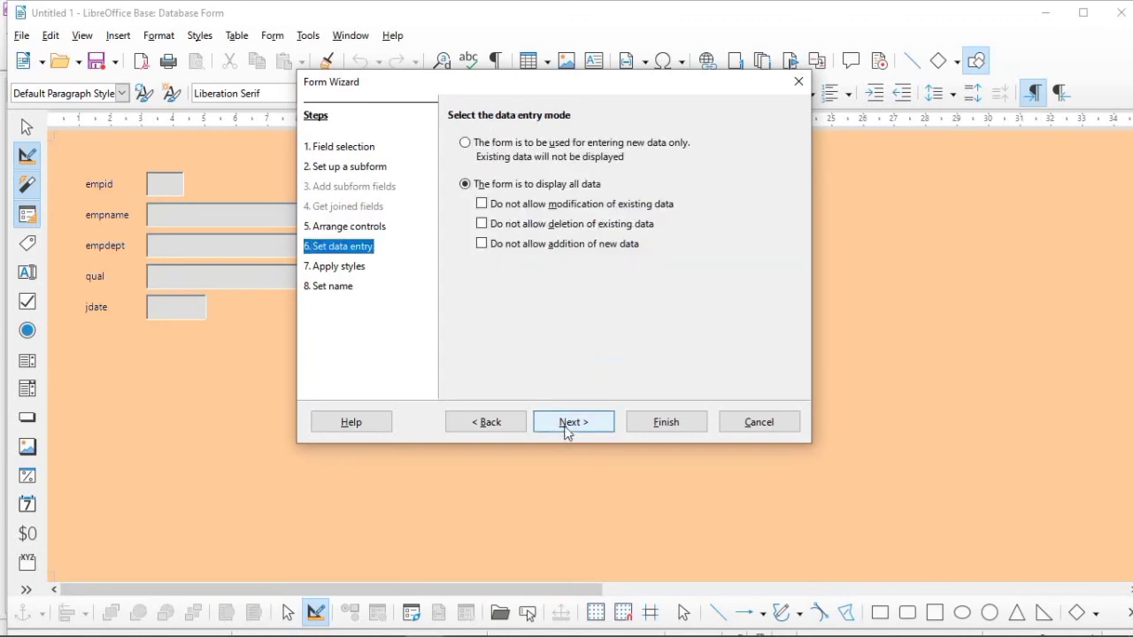
click(567, 428)
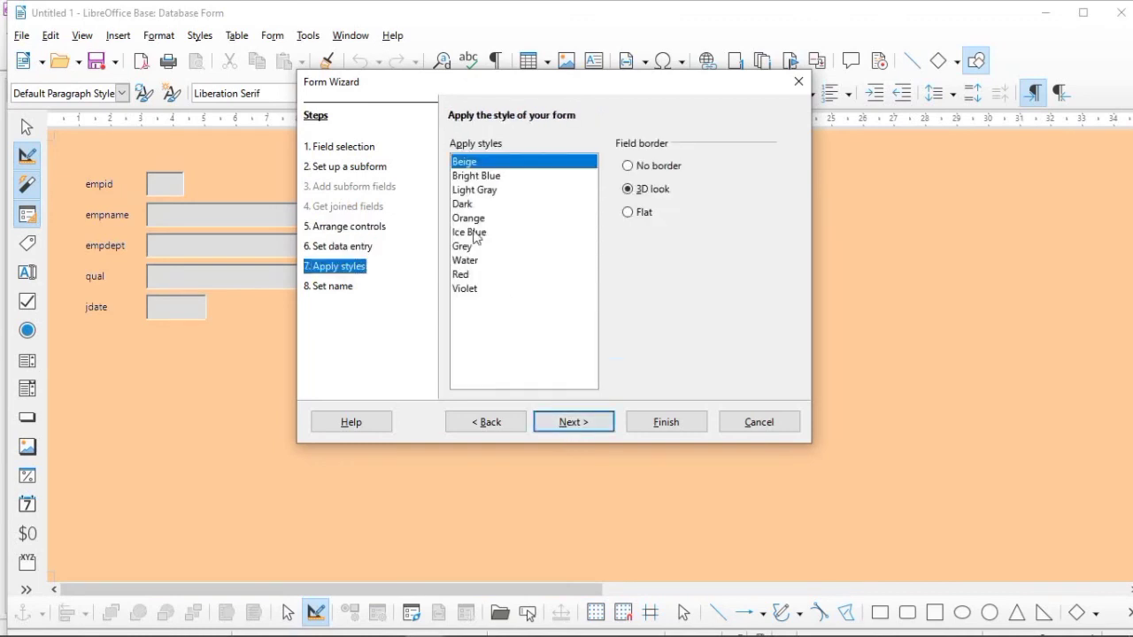
click(468, 177)
click(472, 191)
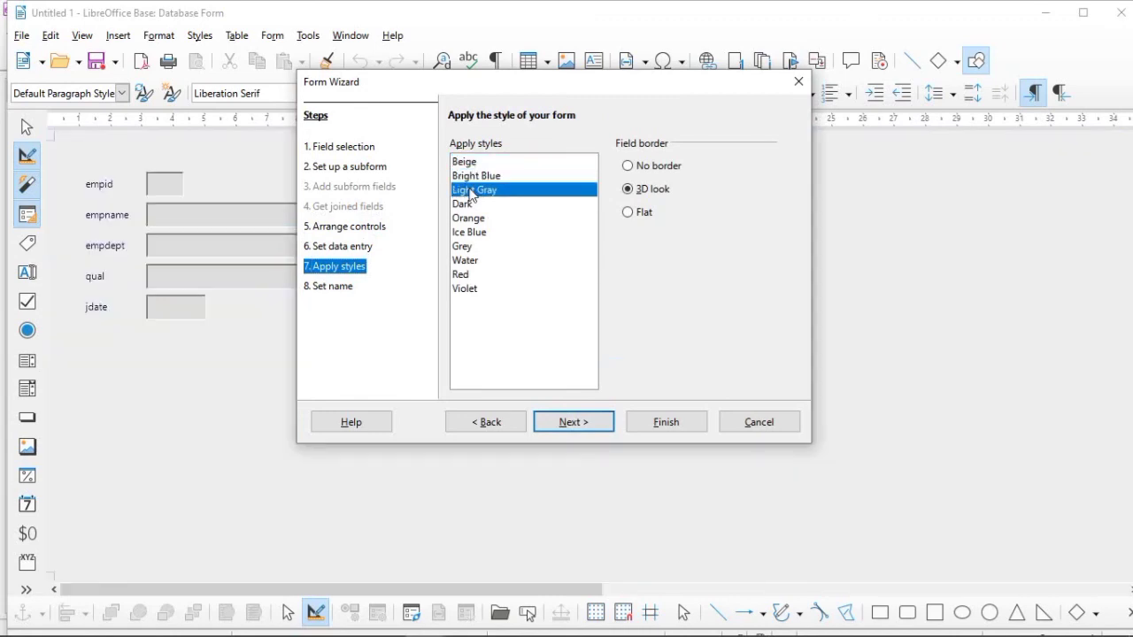
click(476, 218)
click(469, 232)
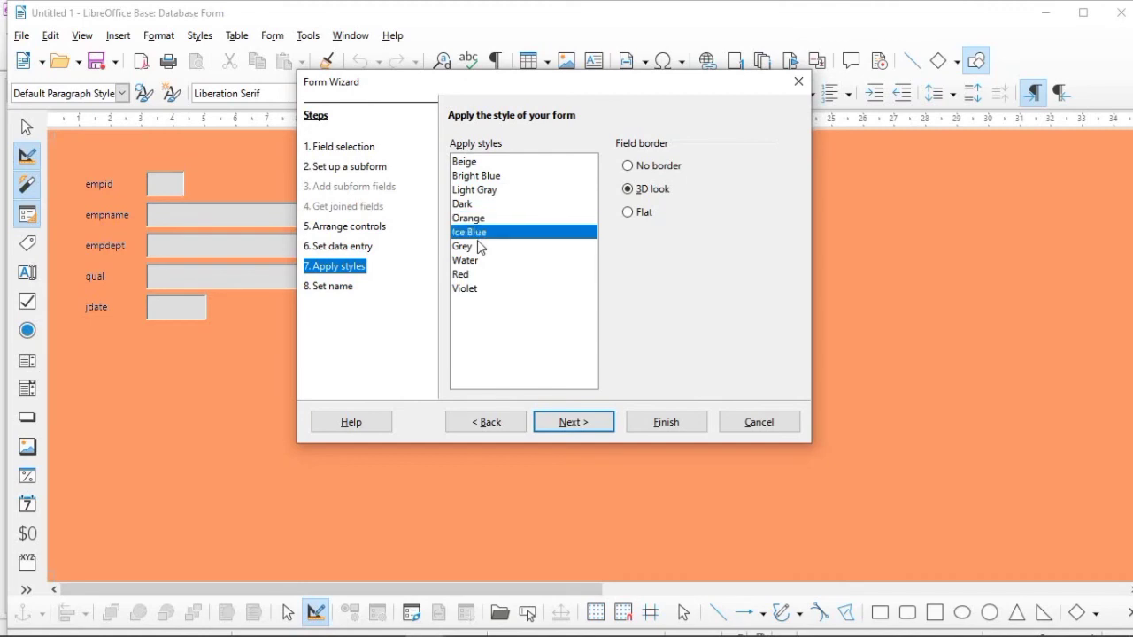
click(479, 246)
click(471, 261)
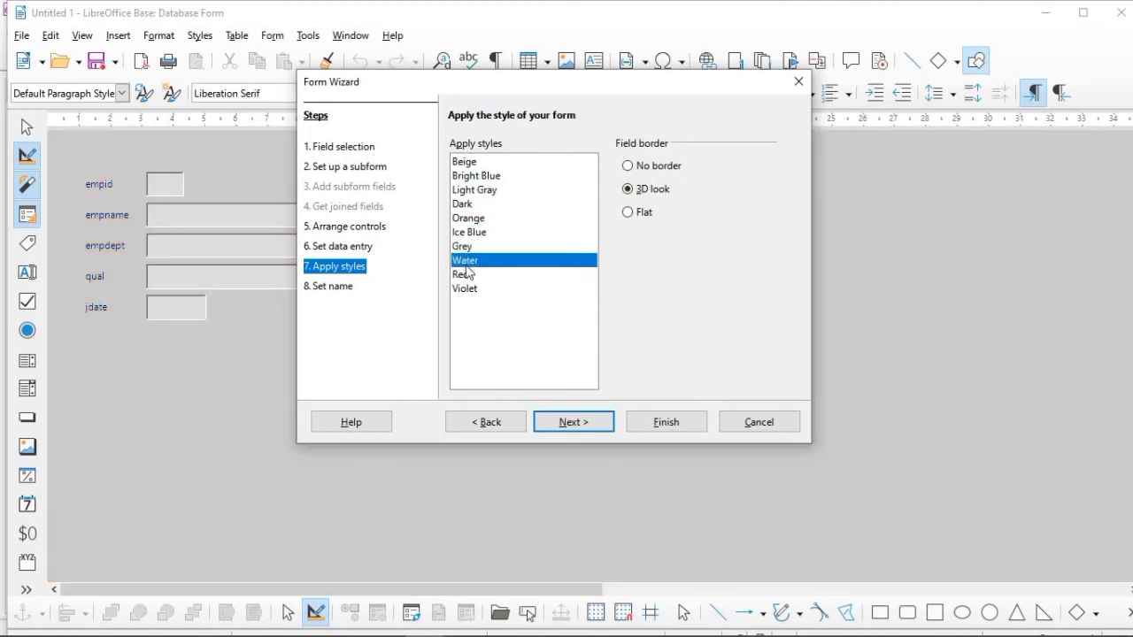
click(479, 232)
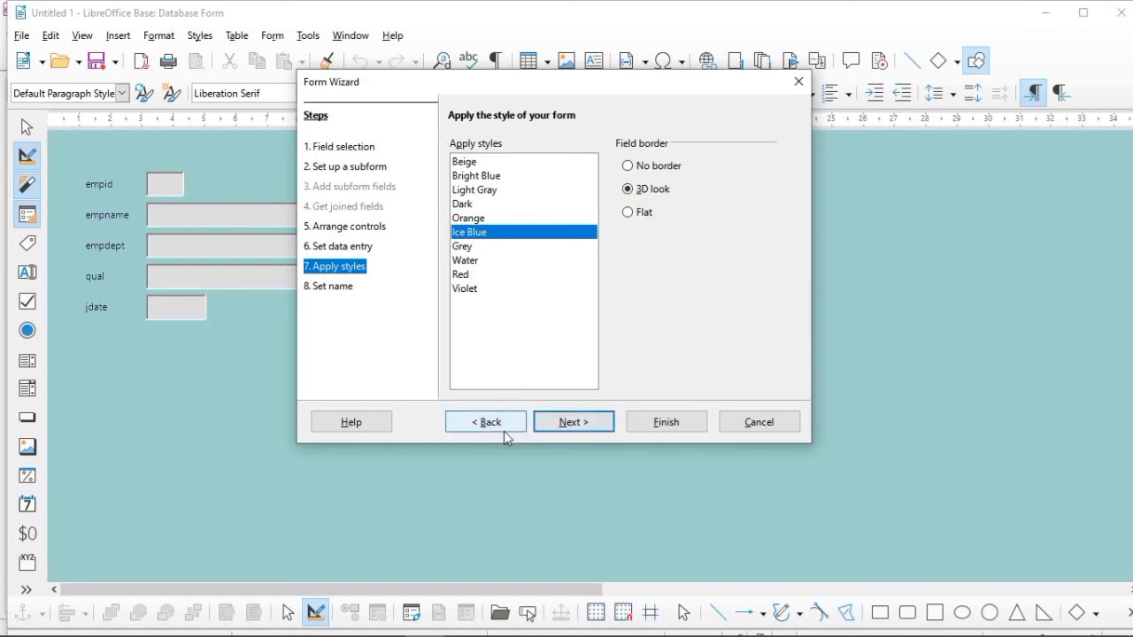
Step: Name the form employee form and finish the wizard to work with the form
click(566, 425)
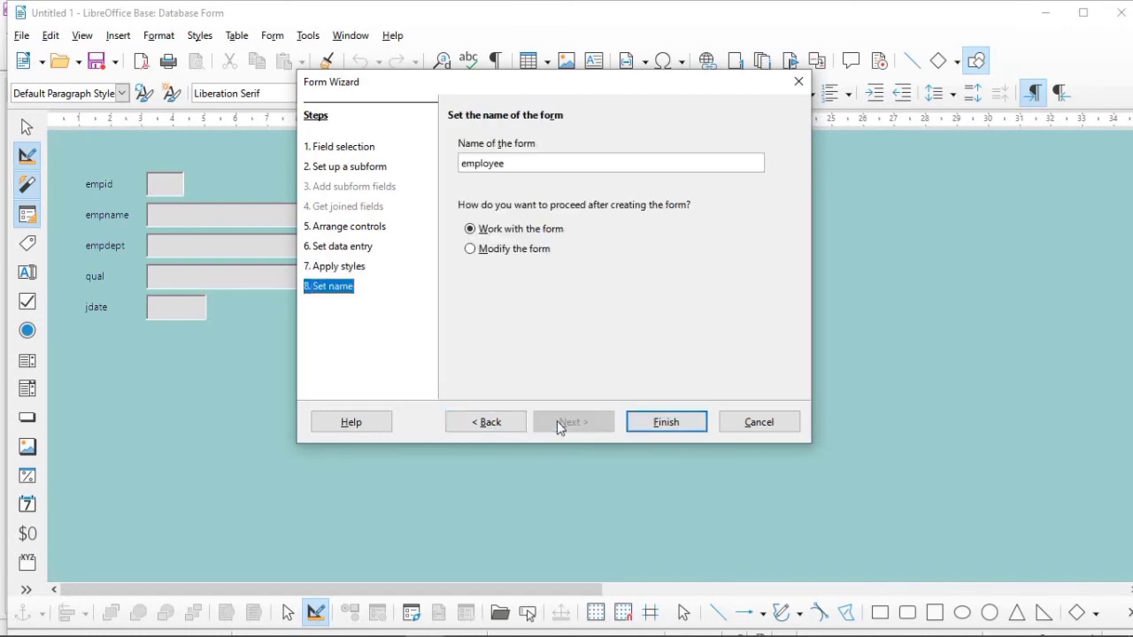
click(514, 162)
text(form)
click(684, 426)
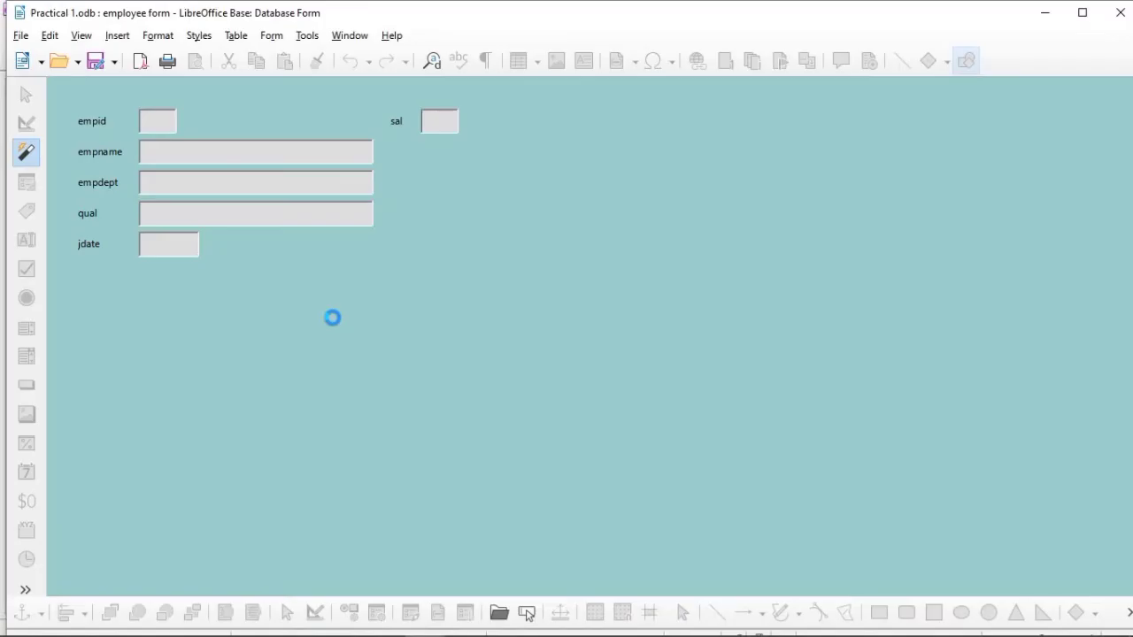
Step: Enter empid 101 and the employee's full name in the form's first record
click(159, 118)
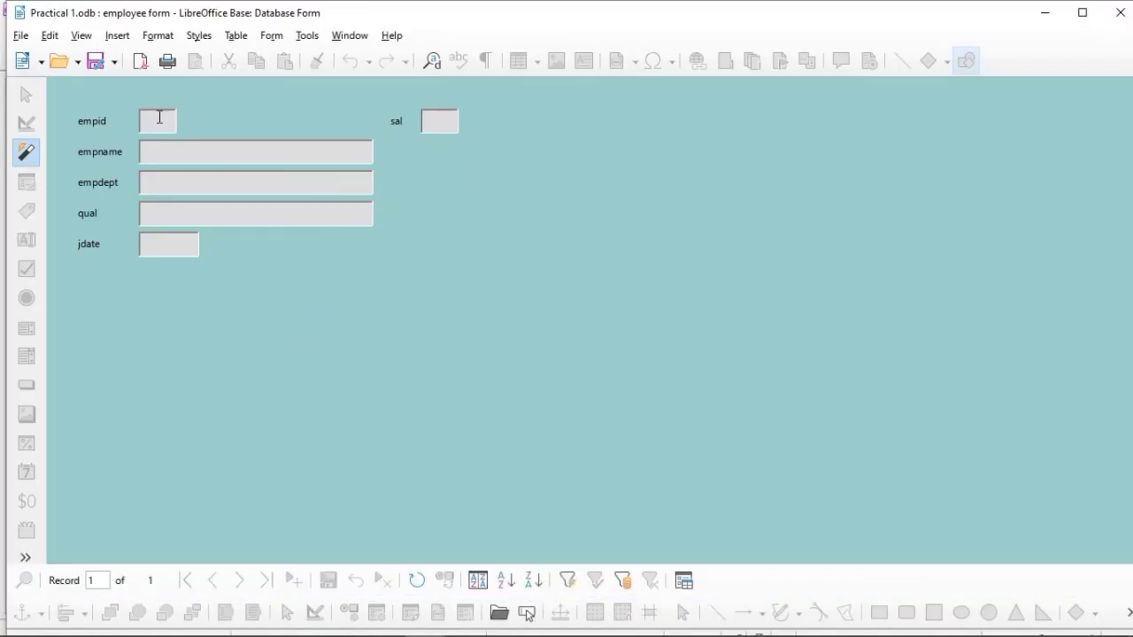
text(101)
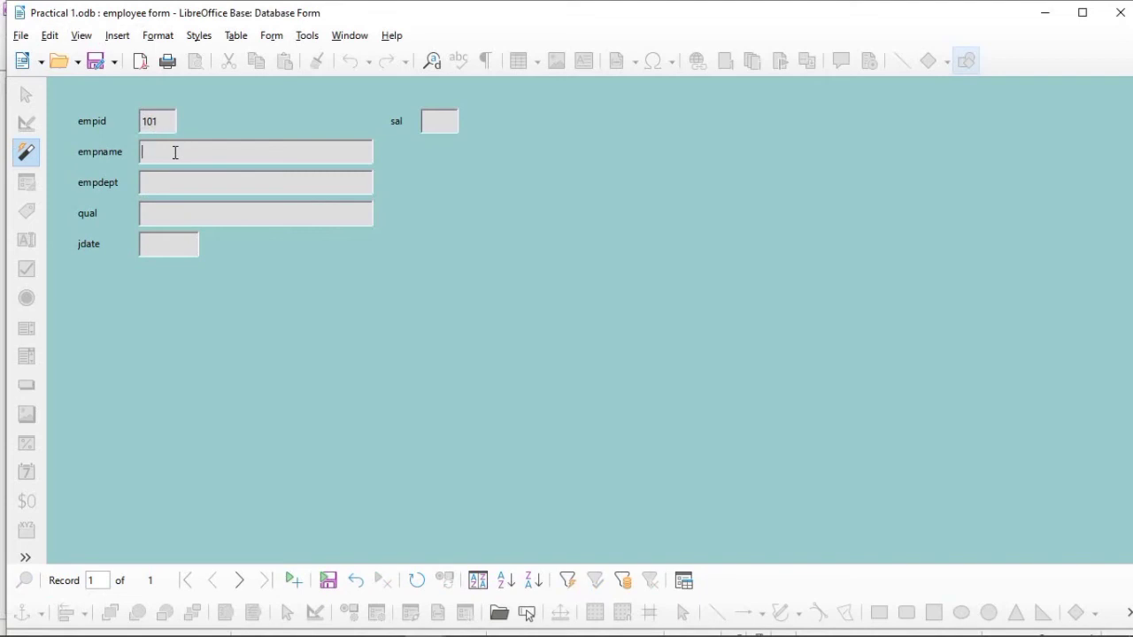
text(A)
text(mit)
text( John)
Step: Set the record's empdept to Accounts and its qual to MCOM
click(150, 175)
text(a)
key(BackSpace)
text(Accou )
text(ts)
click(177, 217)
text(MCOM)
Step: Set the record's jdate to 11/10/1991 and its sal to 50000
click(177, 254)
text(11/10/1)
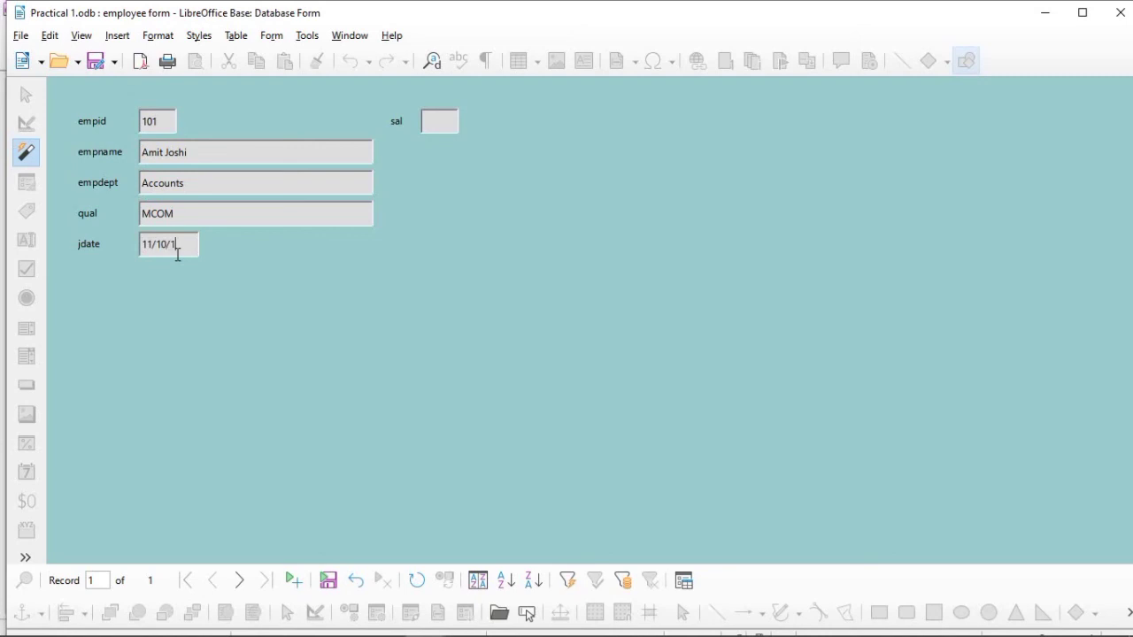
text(991)
click(435, 133)
text(50000)
Step: Save the employee record, and browse to the next record and back
click(329, 582)
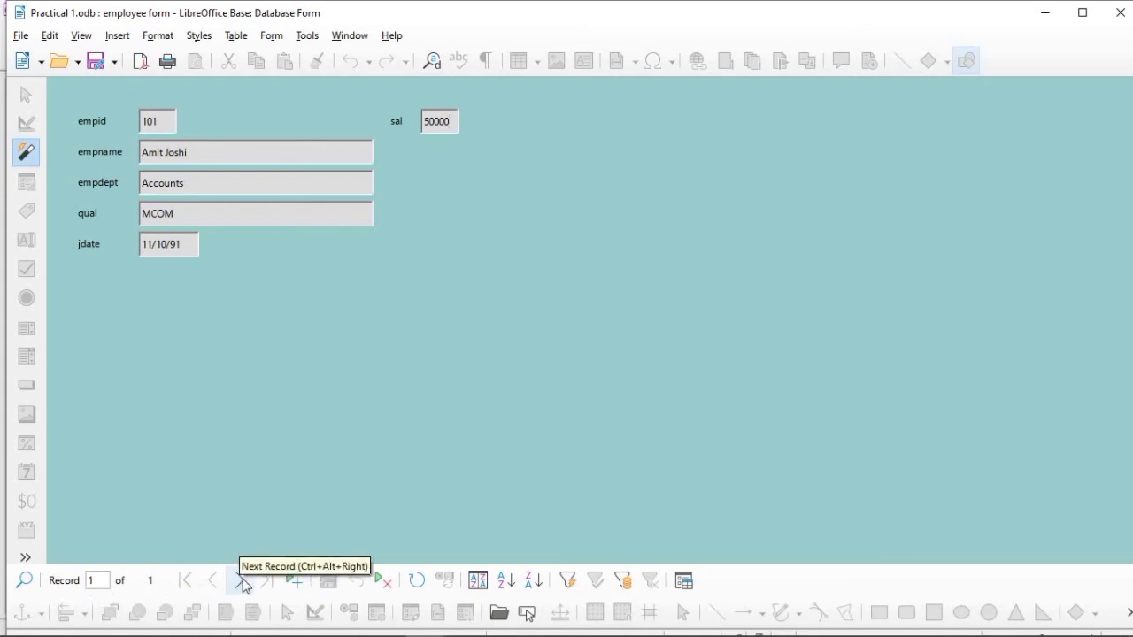
click(243, 581)
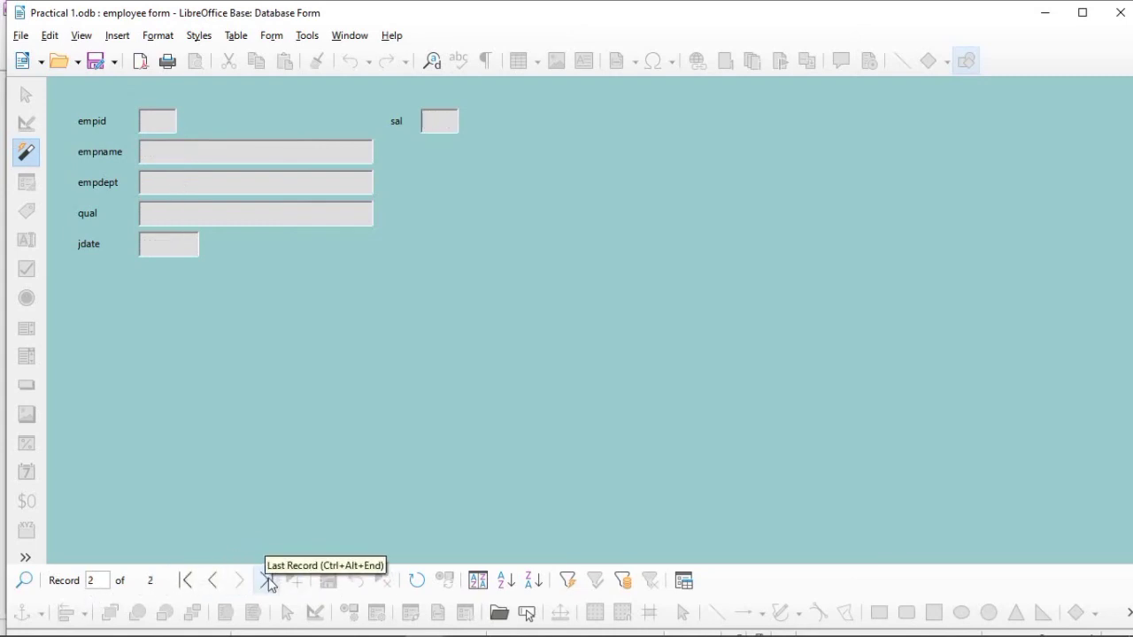
click(213, 581)
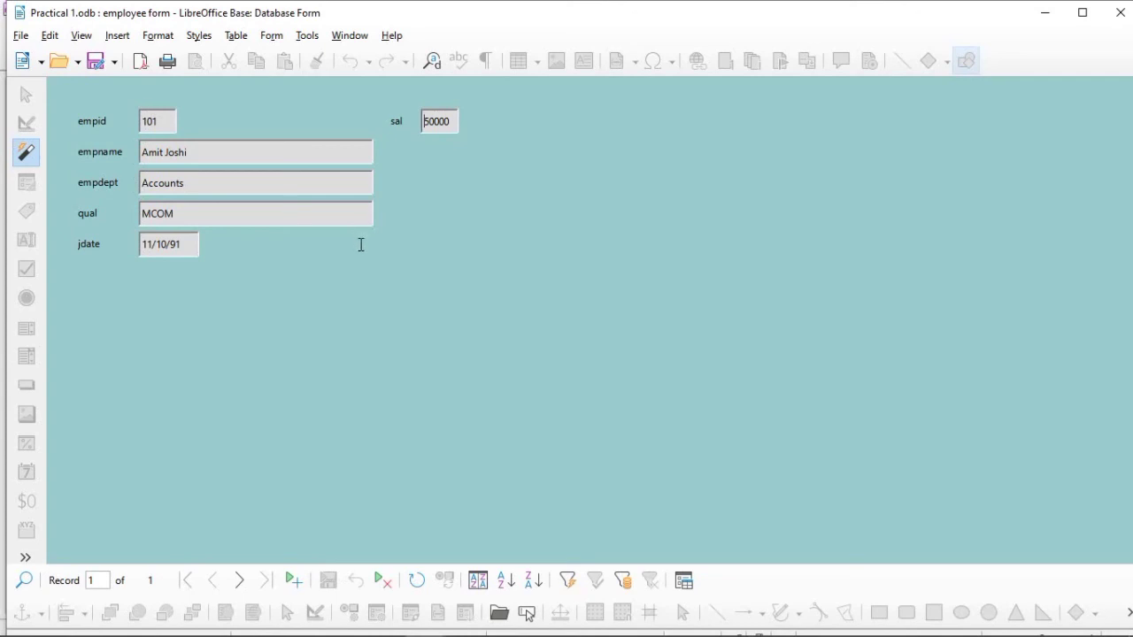
Step: Close the form and open the employee table's data to check the entered record
click(1120, 12)
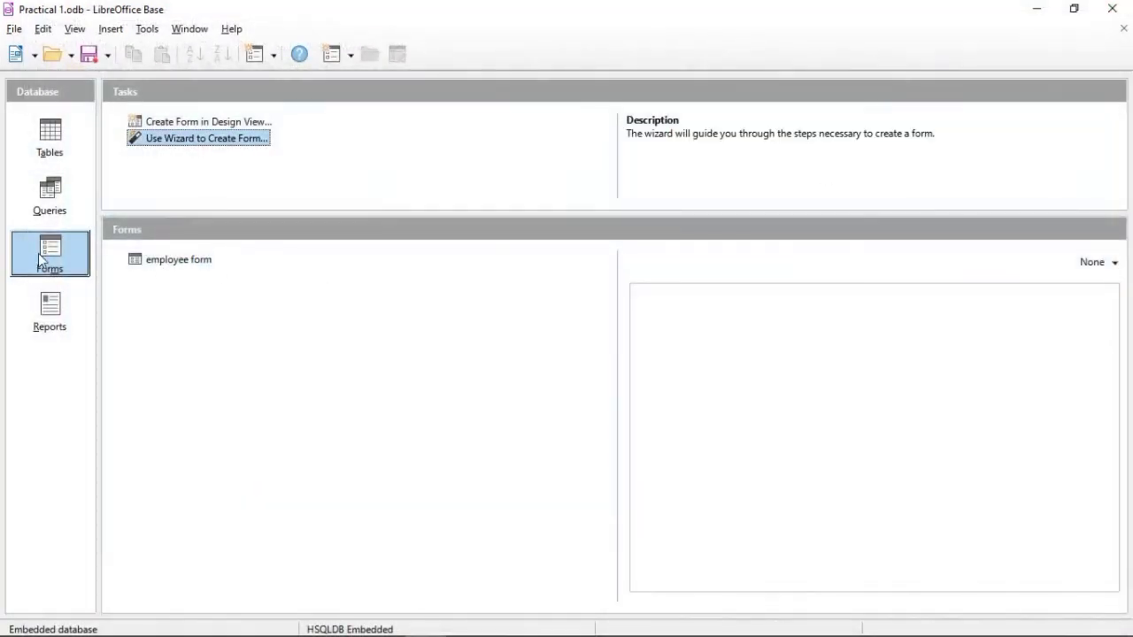
click(59, 158)
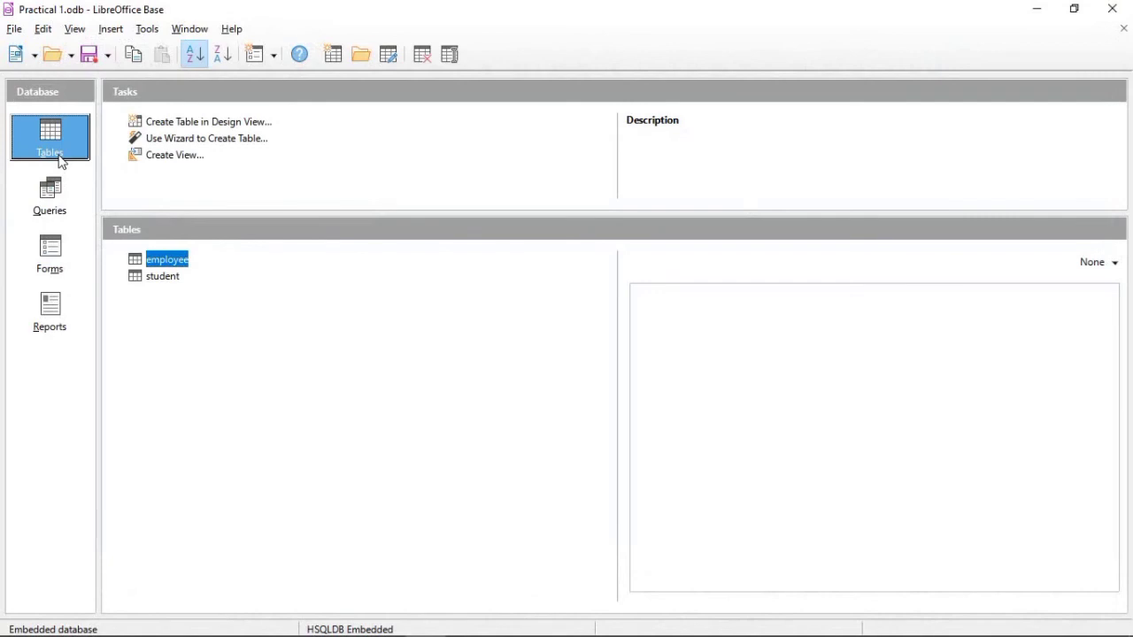
double_click(146, 264)
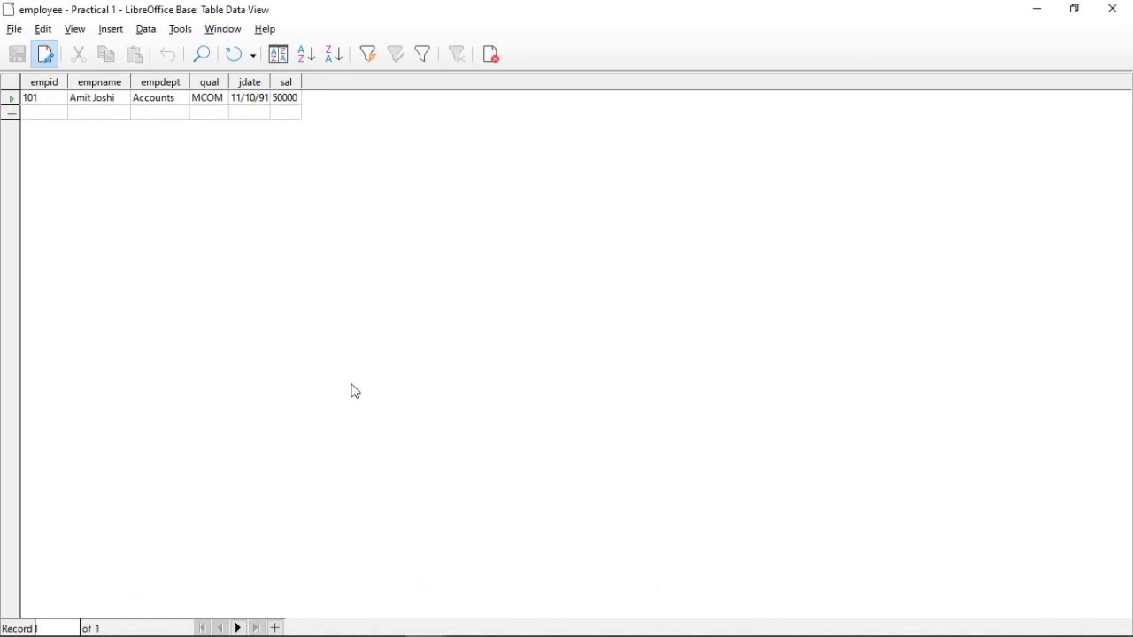
Step: Switch to the sop1 presentation in PowerPoint and review the SOP 1 task list
mouse_move(477, 635)
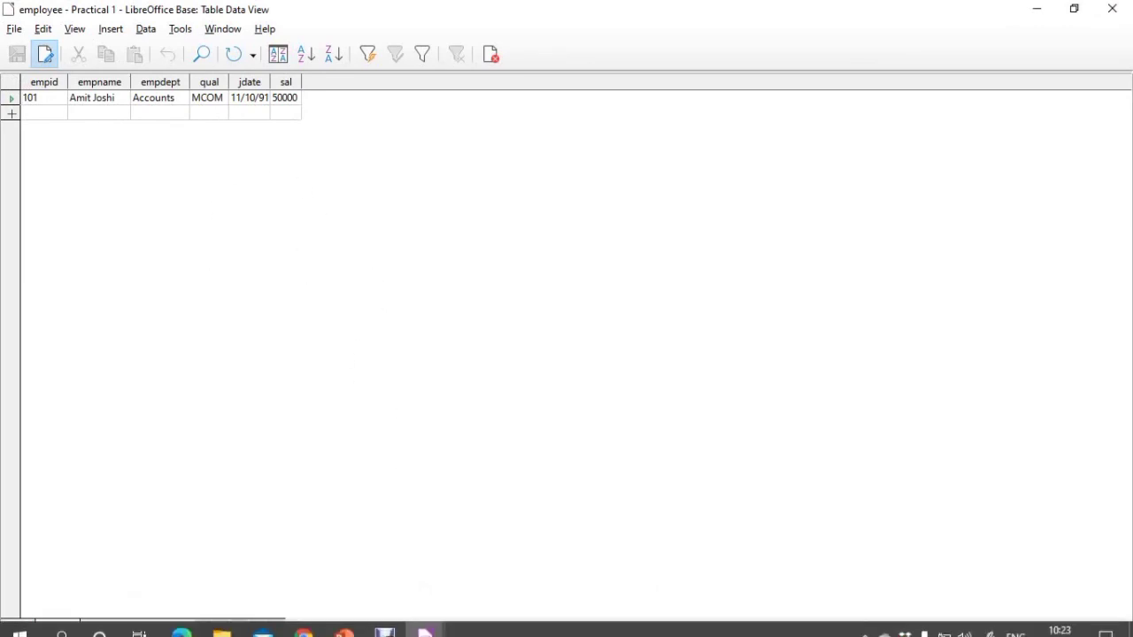
click(345, 620)
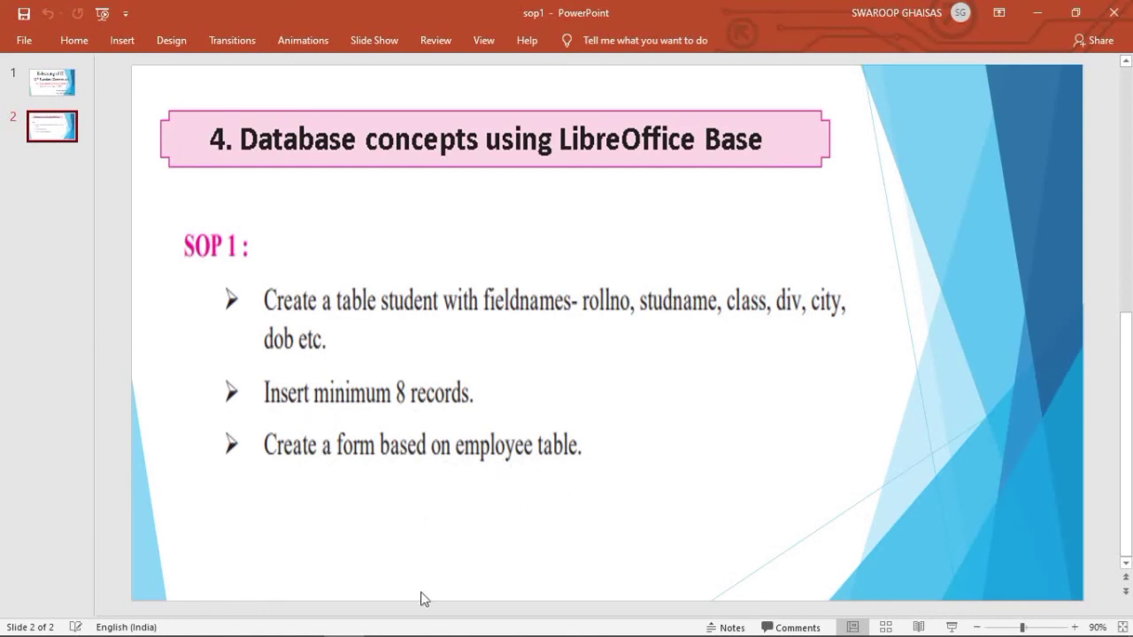
Step: Return to the Practical 1 database in LibreOffice Base and open the employee form
mouse_move(302, 635)
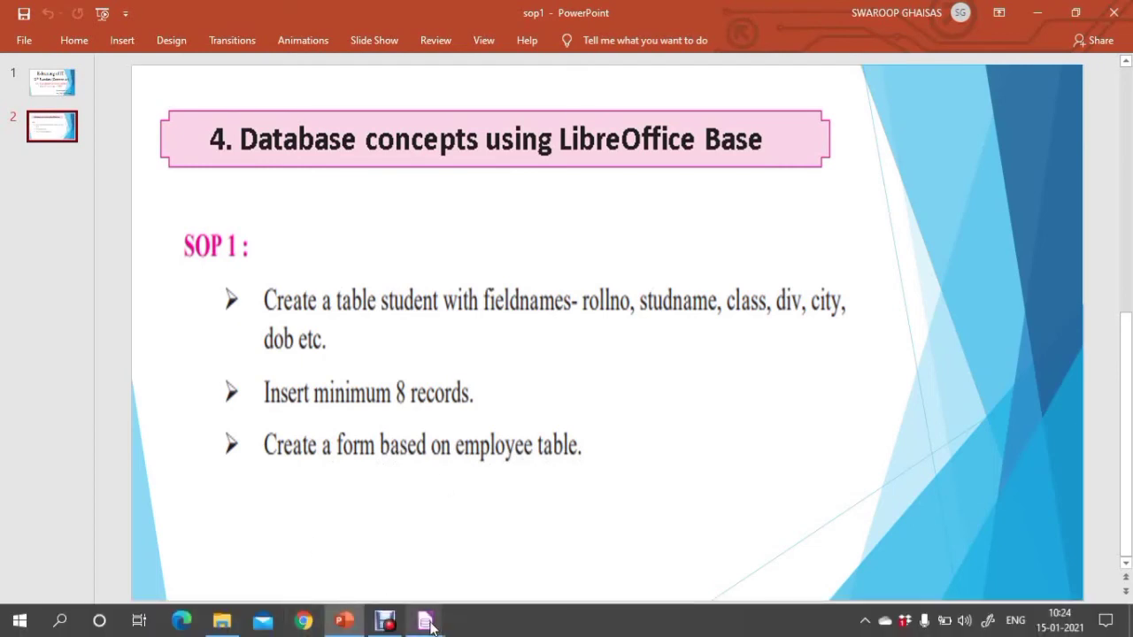
mouse_move(426, 619)
click(493, 550)
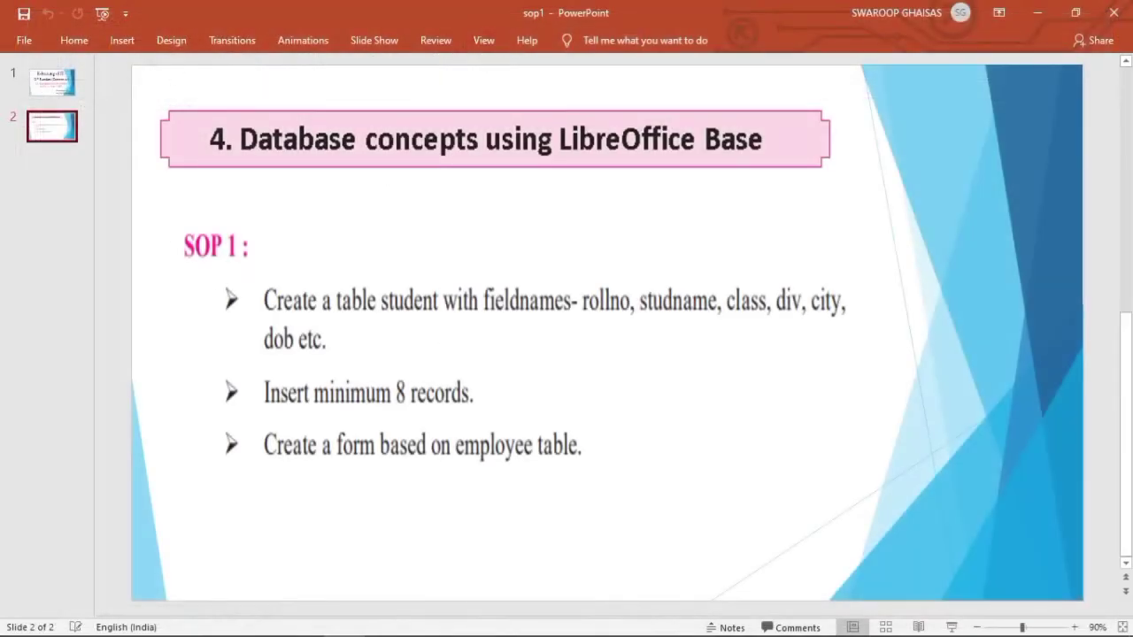
click(426, 622)
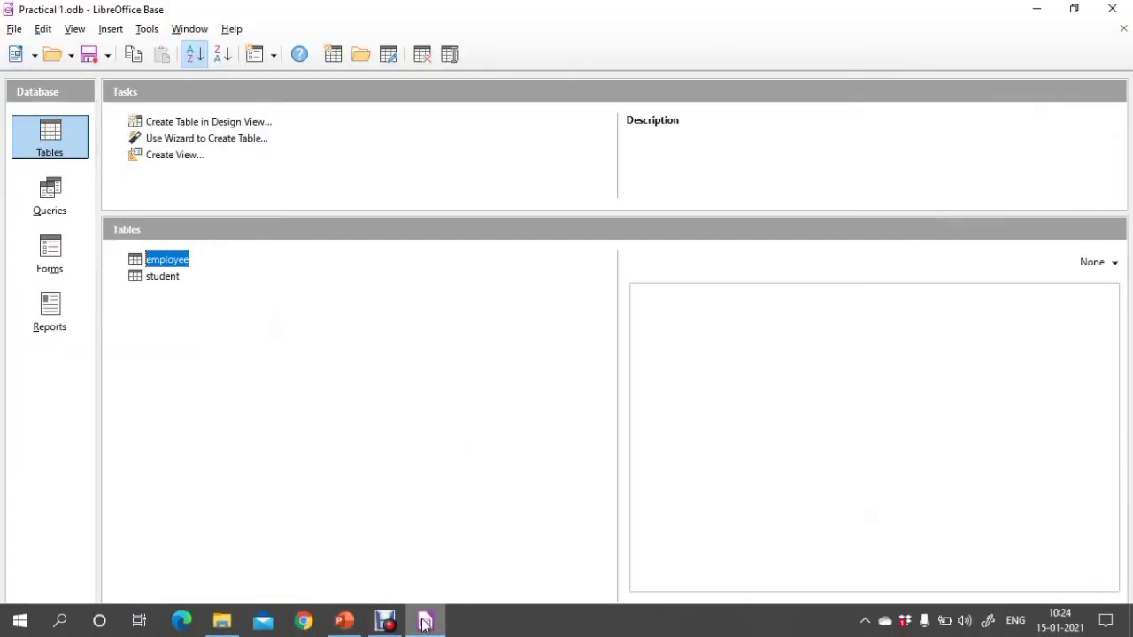
click(45, 275)
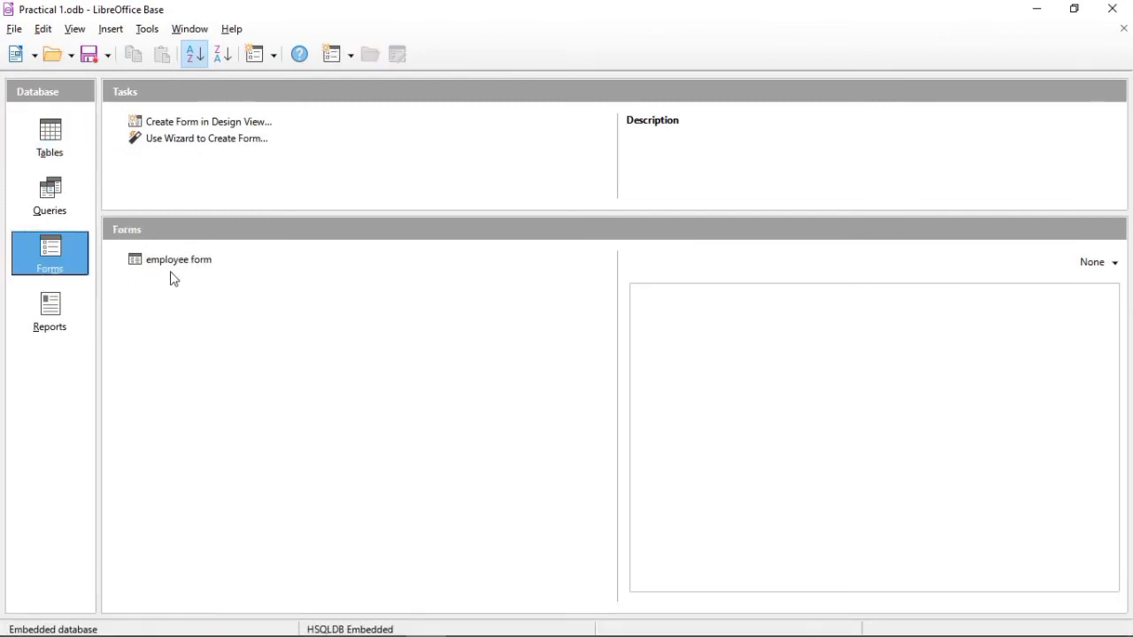
click(169, 273)
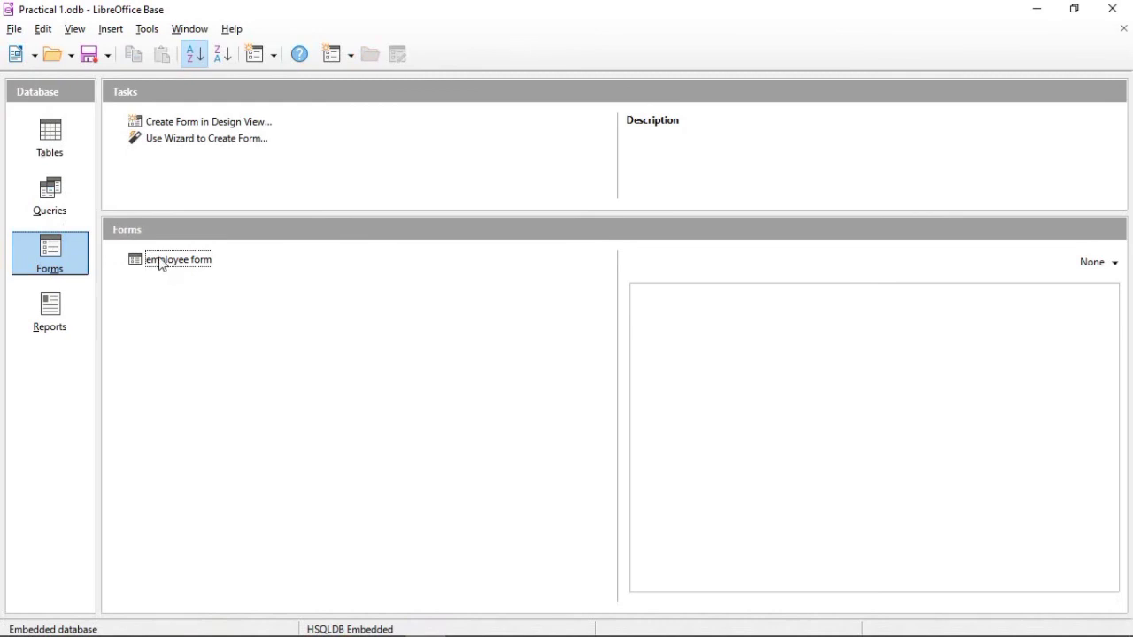
double_click(161, 262)
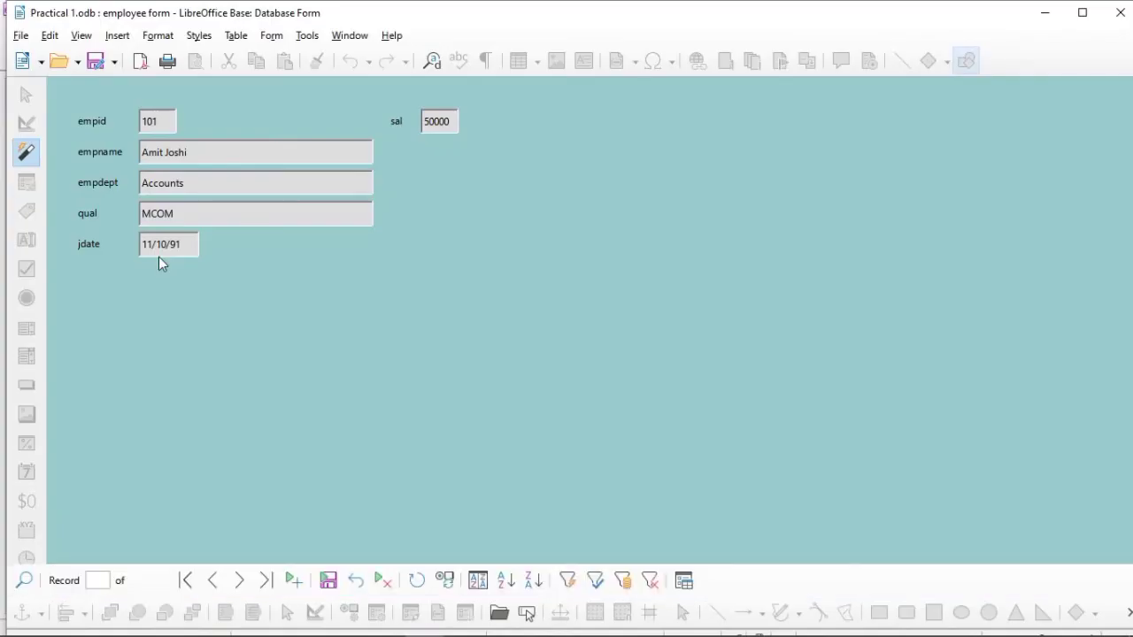